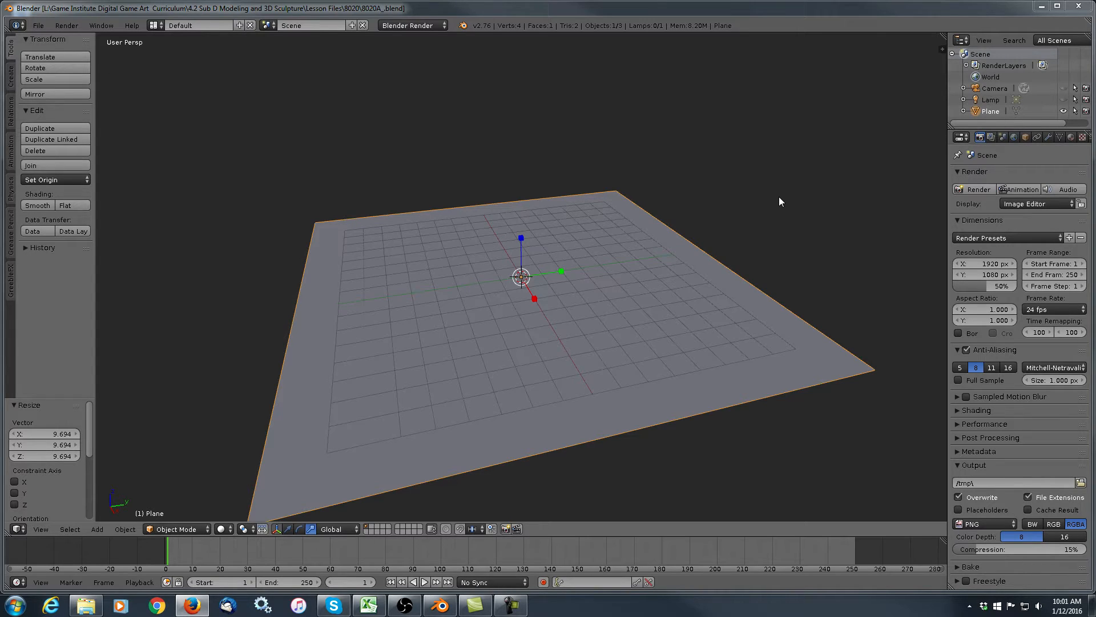
Hide the grid floor and the X and Y axis lines in the 3D viewport.
mouse_move(758, 247)
middle_mouse_down()
mouse_move(649, 260)
mouse_move(762, 255)
middle_mouse_up()
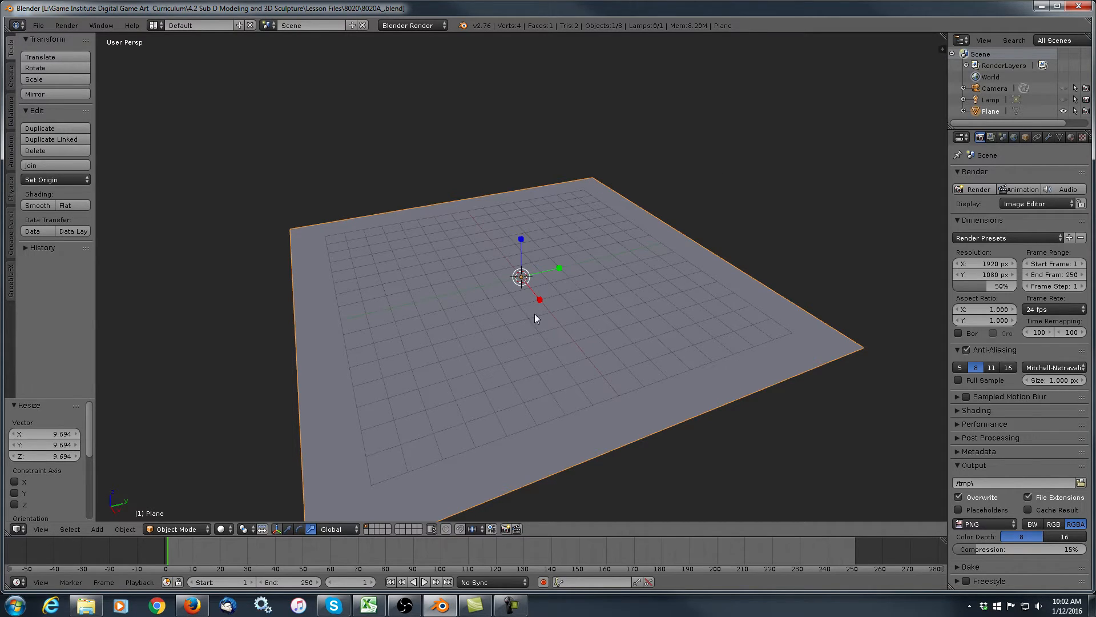
middle_click_drag(651, 302, 614, 302)
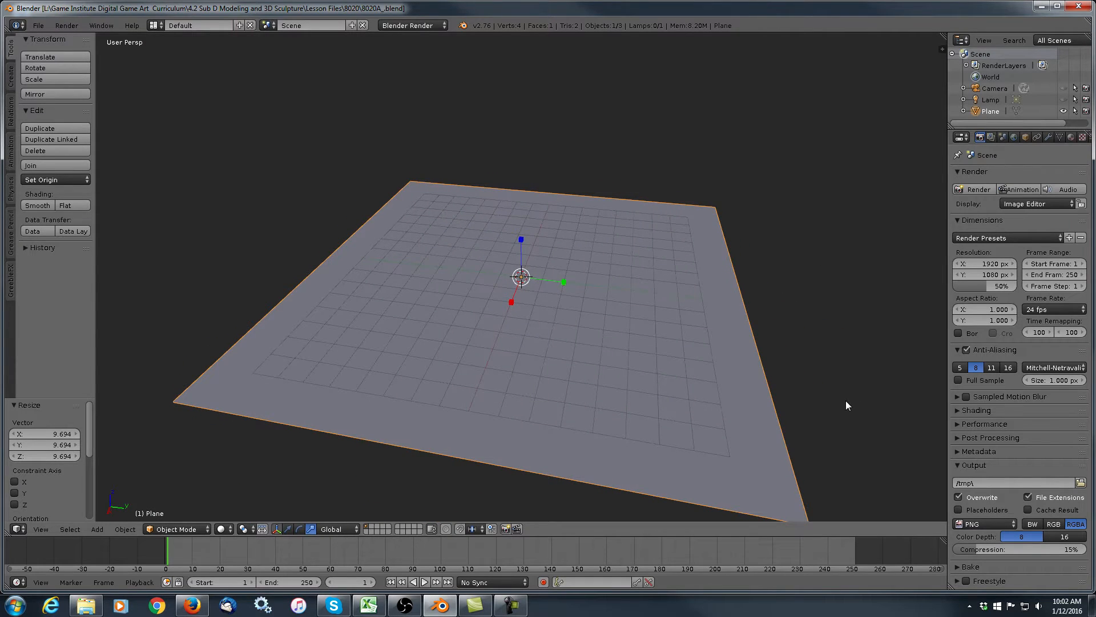
key("n")
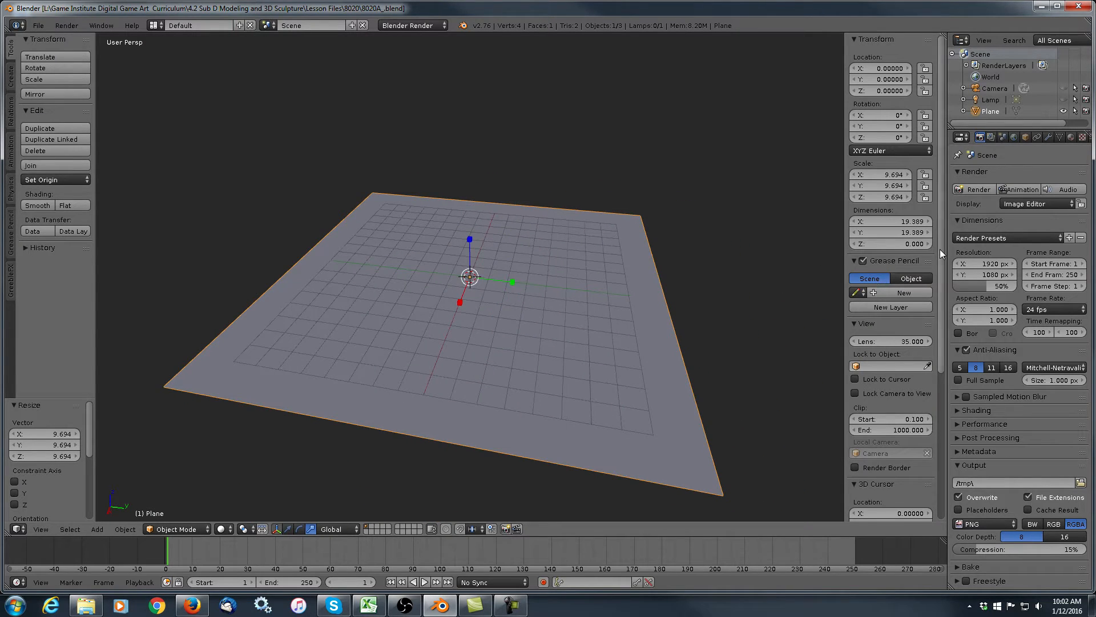
left_click_drag(940, 249, 933, 378)
left_click(868, 421)
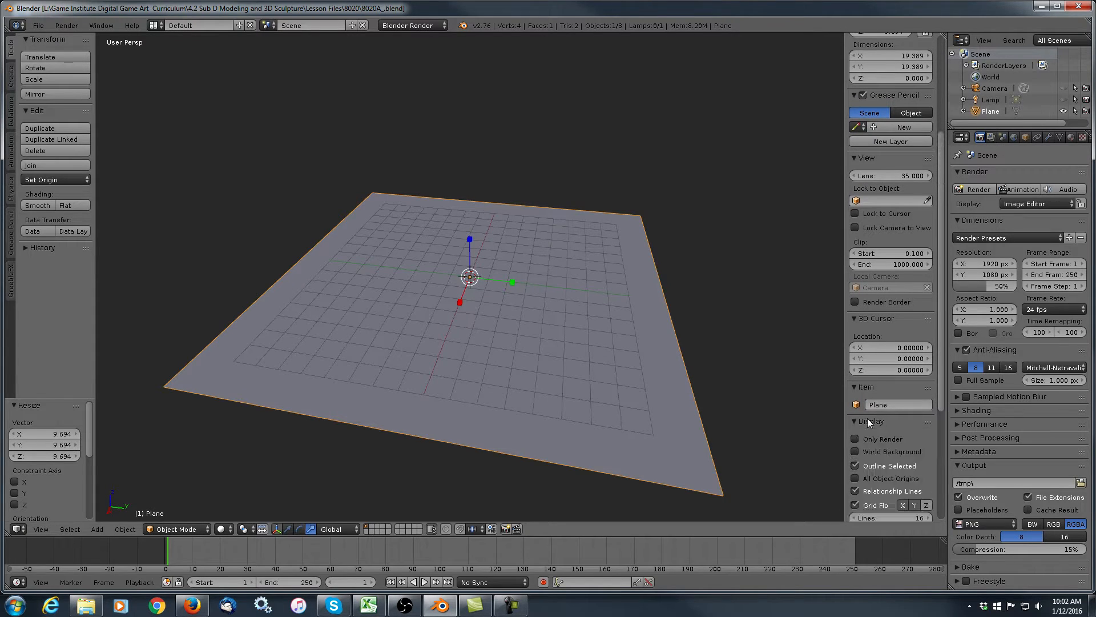
left_click(856, 504)
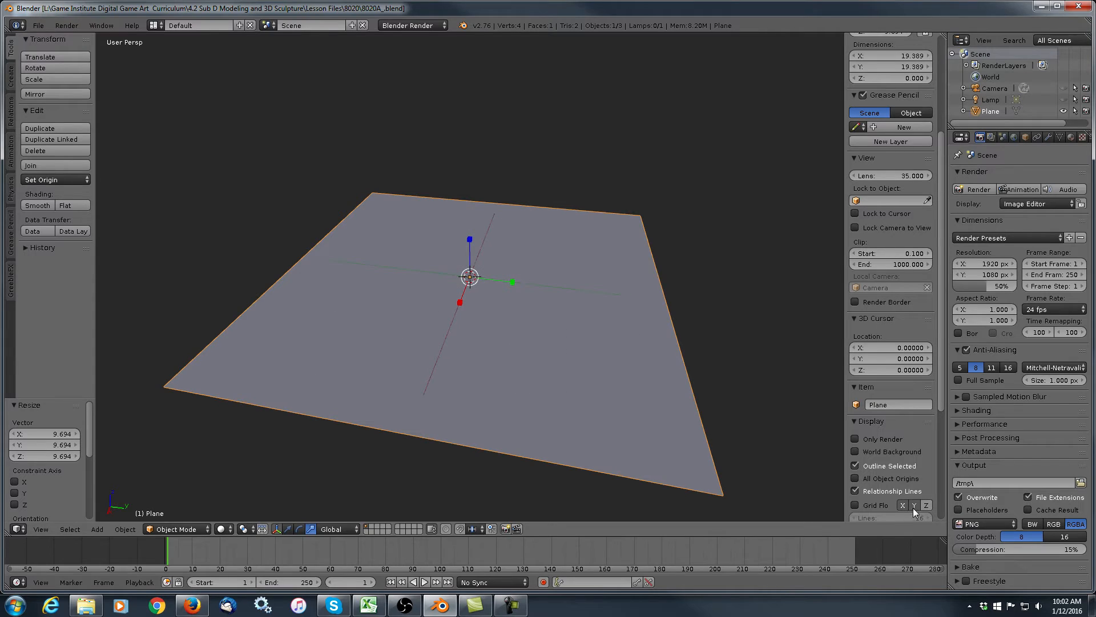
left_click(915, 505)
left_click(902, 505)
left_click_drag(844, 217, 943, 217)
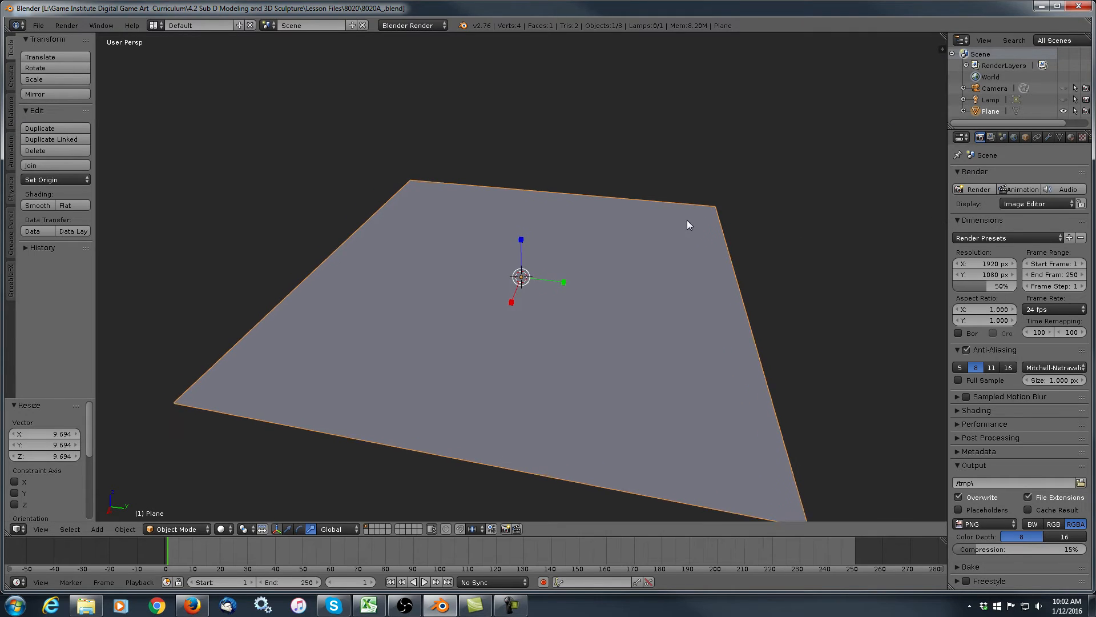
Add a Multiresolution modifier to the plane.
middle_click_drag(687, 220, 724, 218)
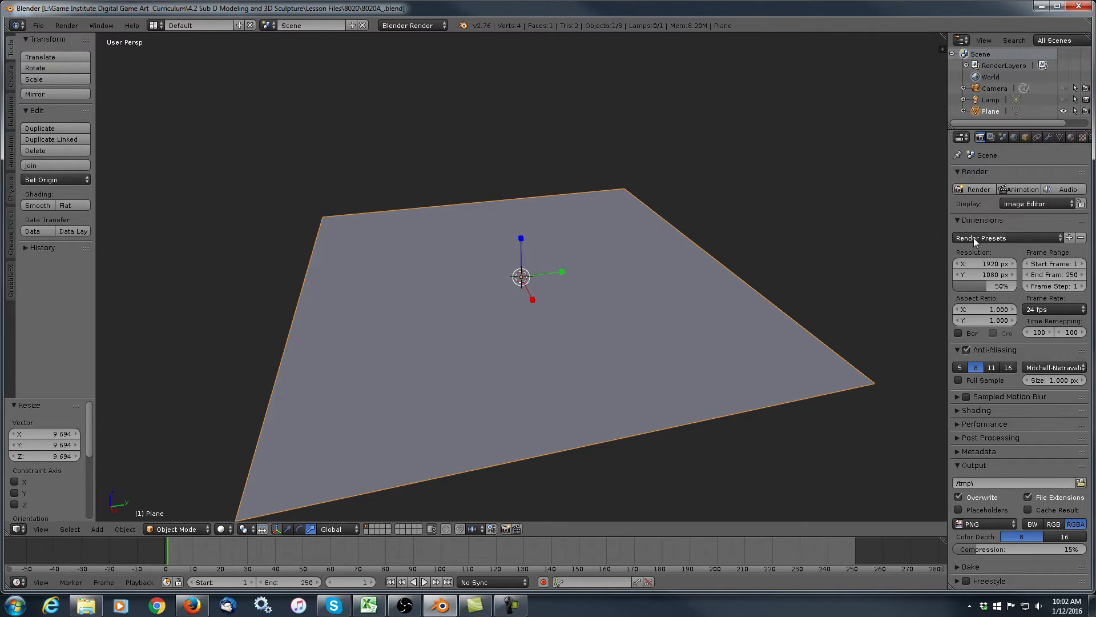
left_click(1048, 138)
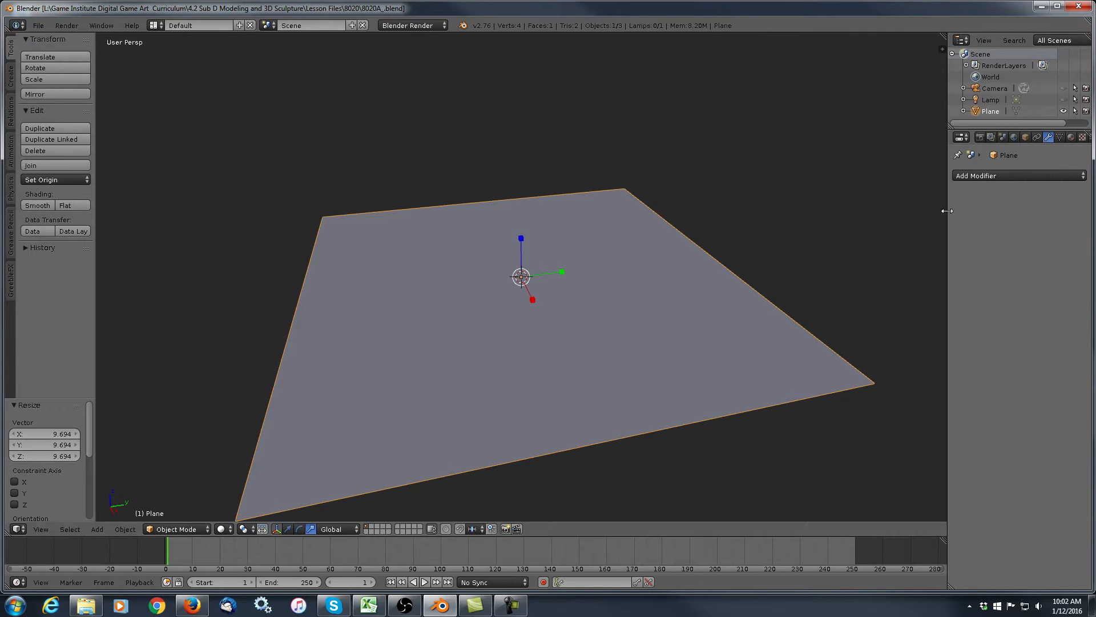
left_click(1010, 177)
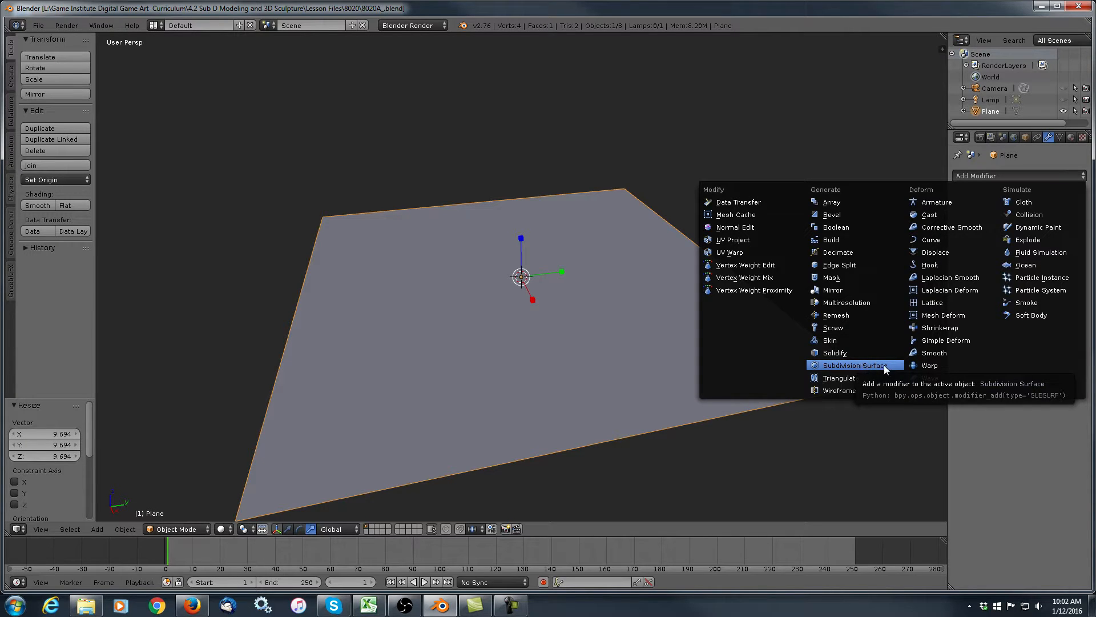
left_click(864, 306)
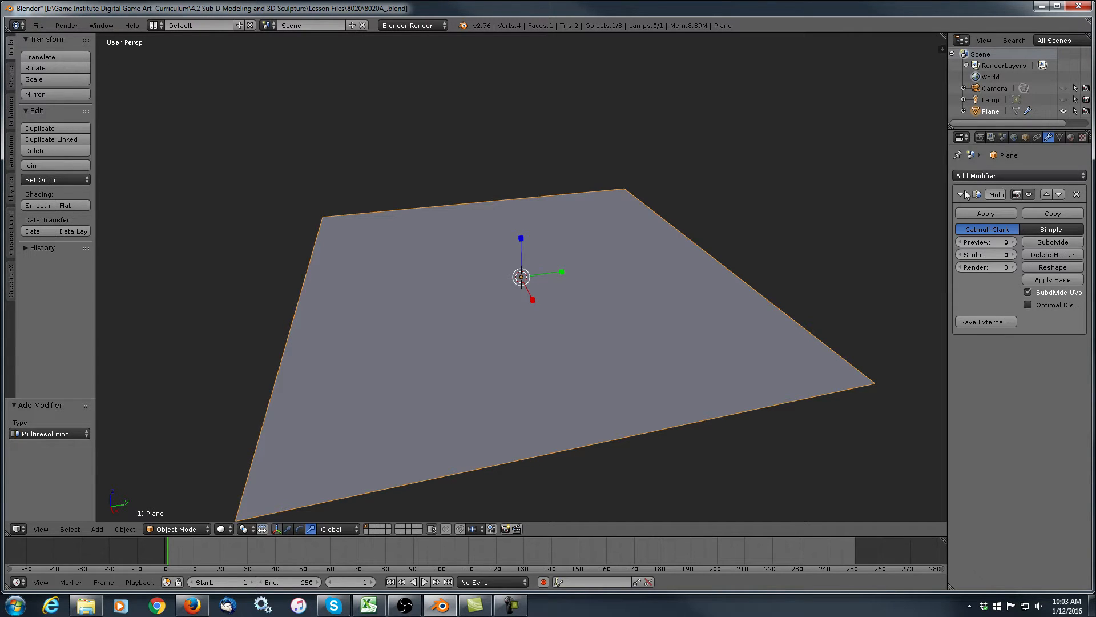
Subdivide the plane's Multiresolution modifier with Catmull-Clark up to level 5.
left_click(1056, 242)
mouse_move(607, 276)
middle_mouse_down()
mouse_move(583, 289)
mouse_move(584, 308)
mouse_move(585, 295)
mouse_move(528, 282)
mouse_move(590, 282)
middle_mouse_up()
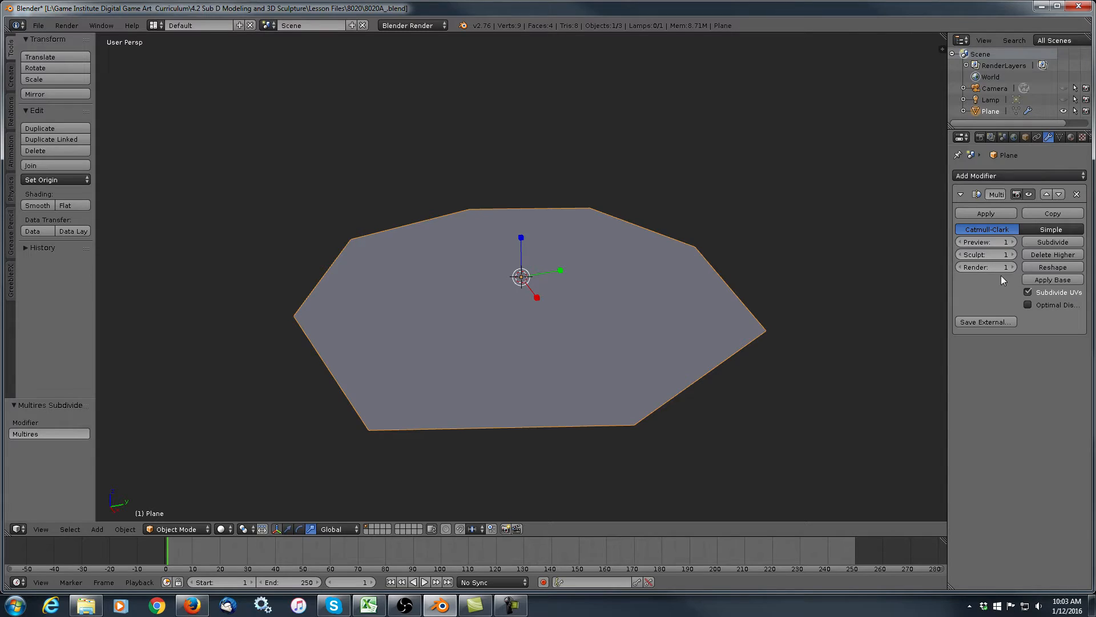
left_click(1053, 242)
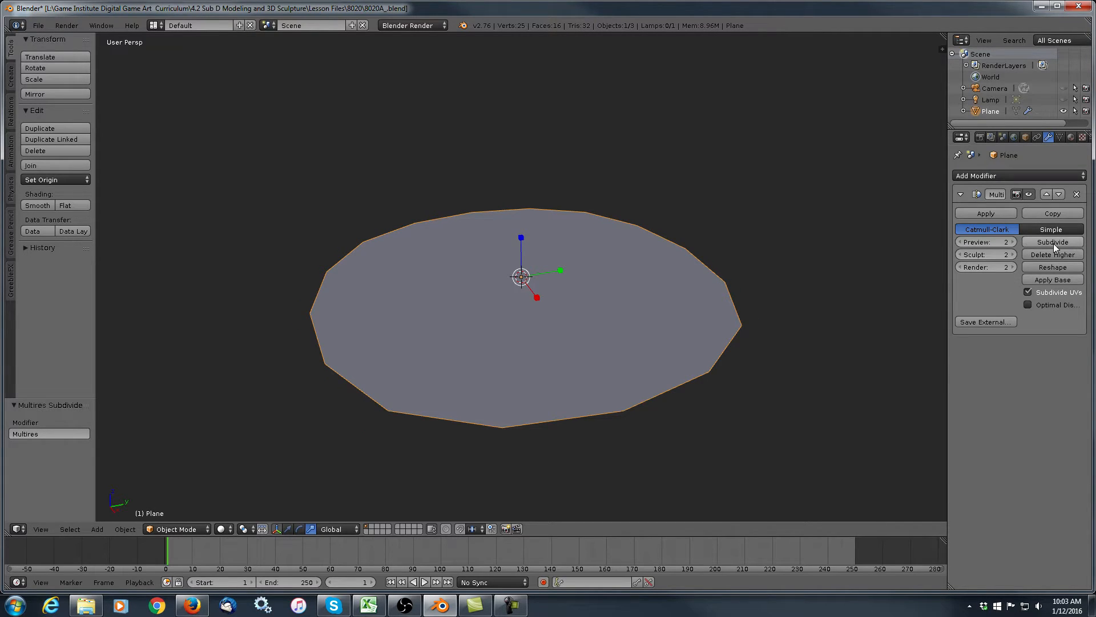
left_click(1054, 243)
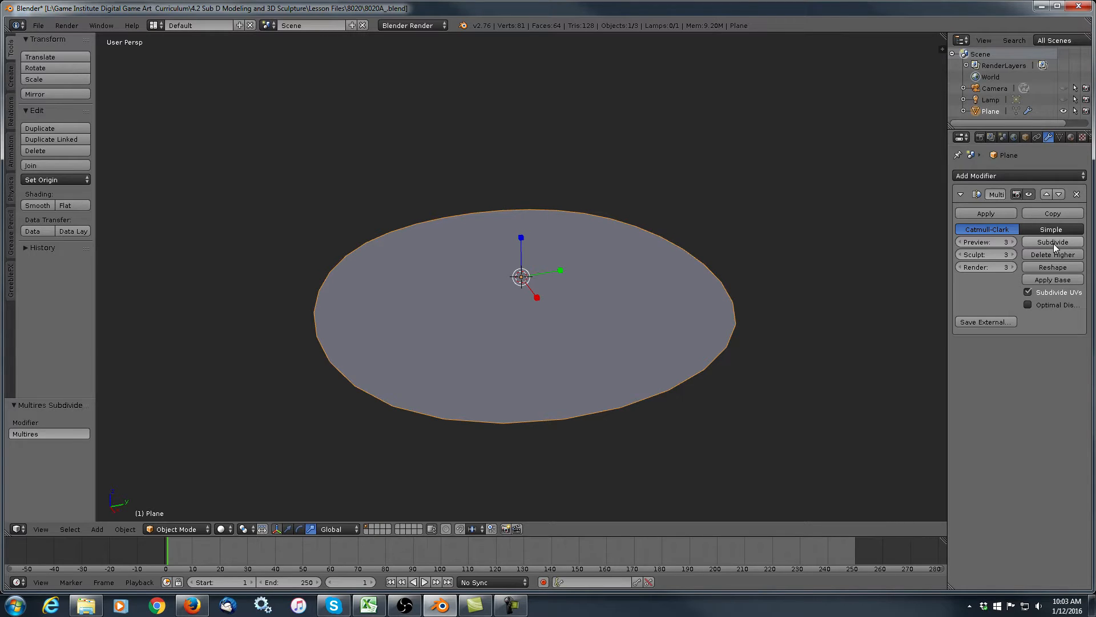
left_click(1054, 244)
left_click(1054, 244)
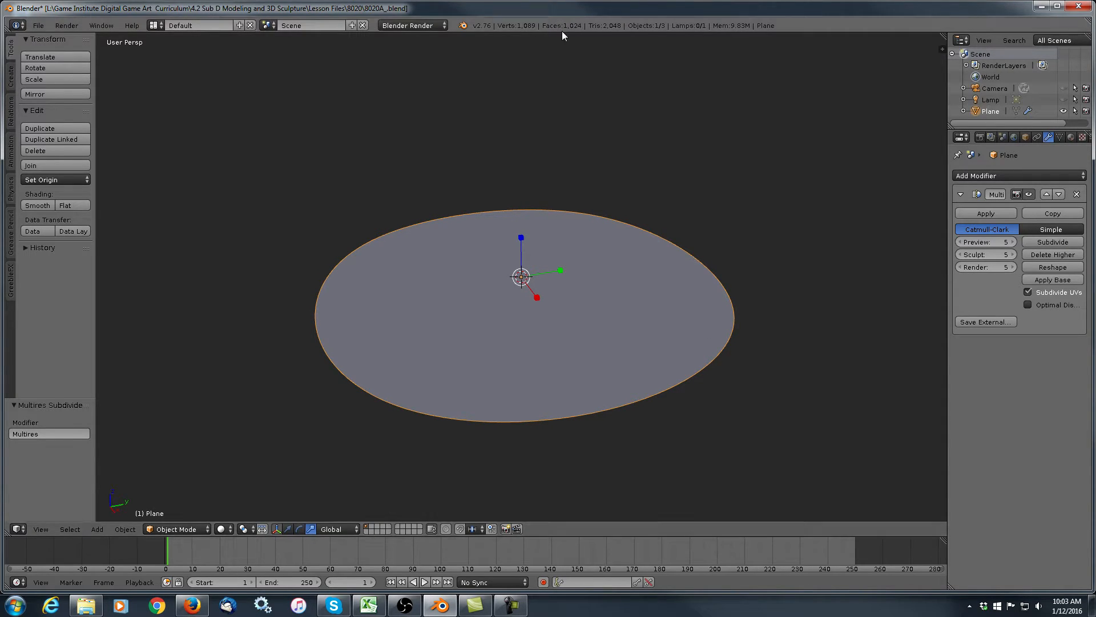
Remove the Multiresolution modifier from the plane.
middle_click_drag(694, 186, 683, 239)
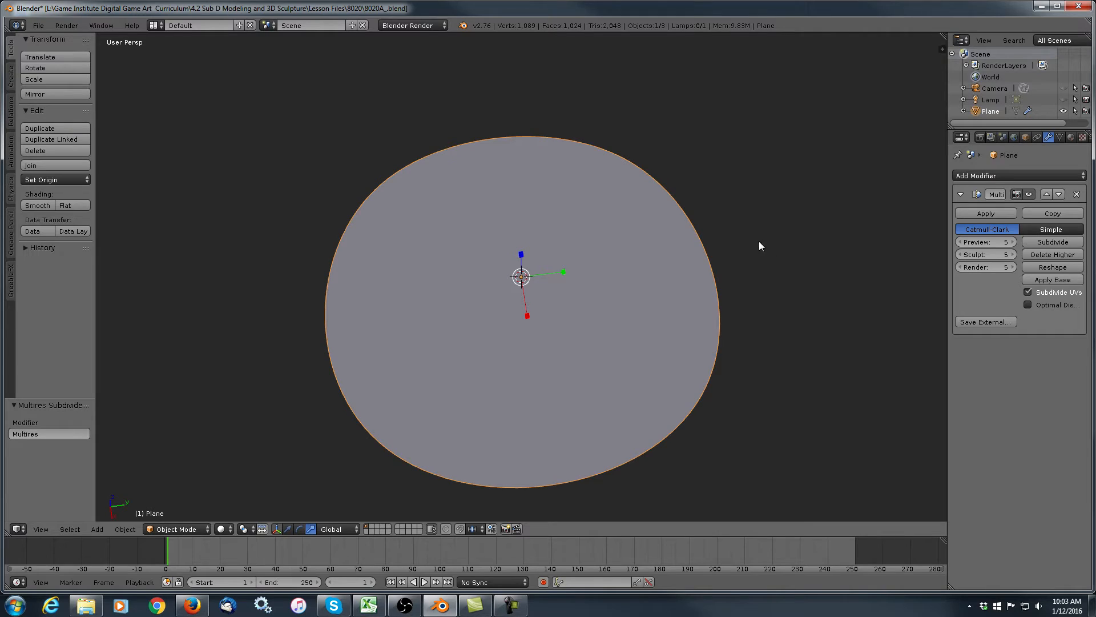
middle_click_drag(806, 229, 611, 226)
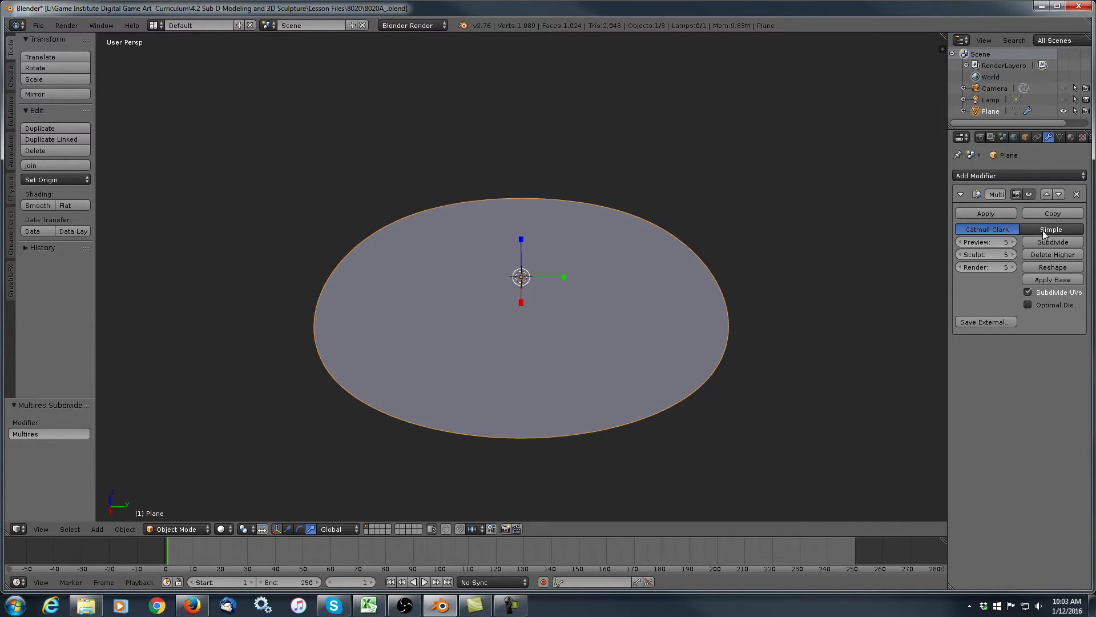
left_click(1077, 195)
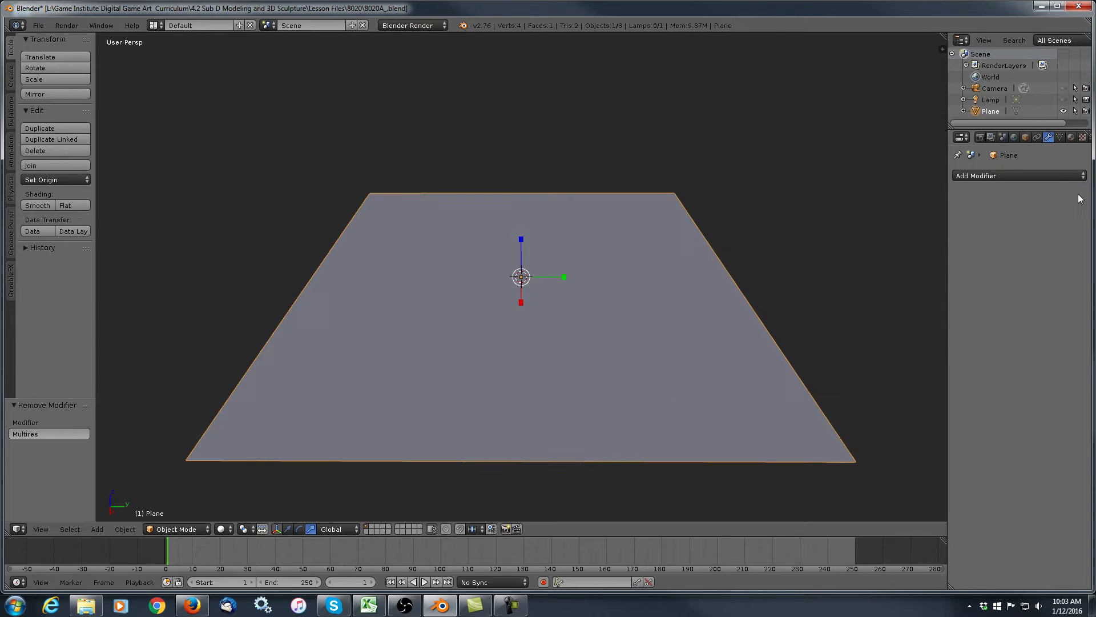
In Edit Mode, add one loop cut to the plane and slide it close to the negative Y edge.
middle_click_drag(528, 276, 553, 276)
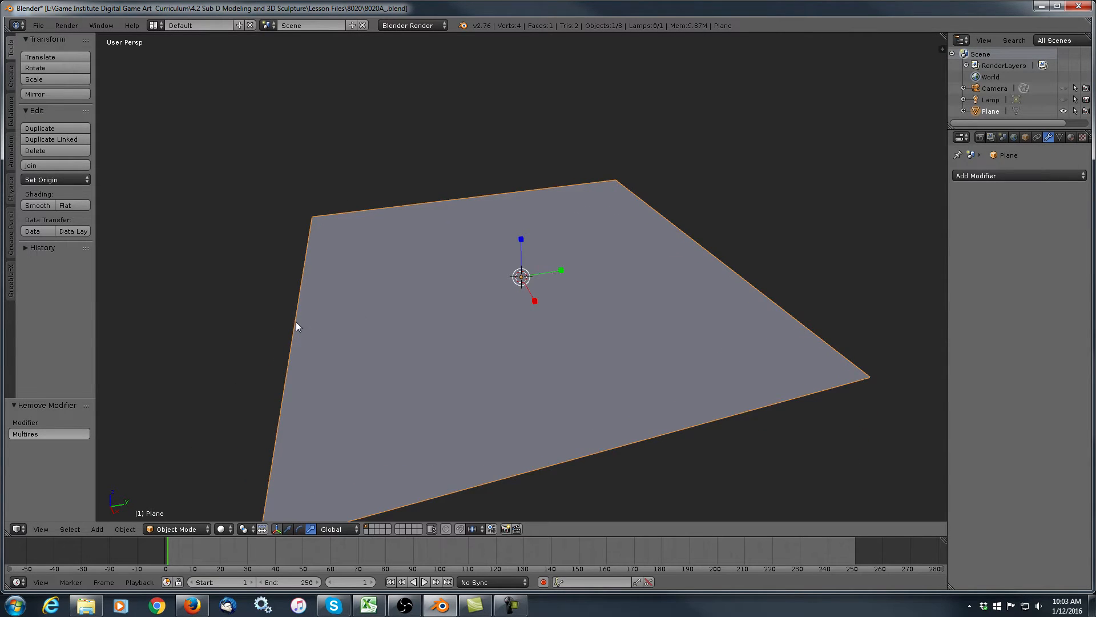
scroll(419, 318, "down", 2)
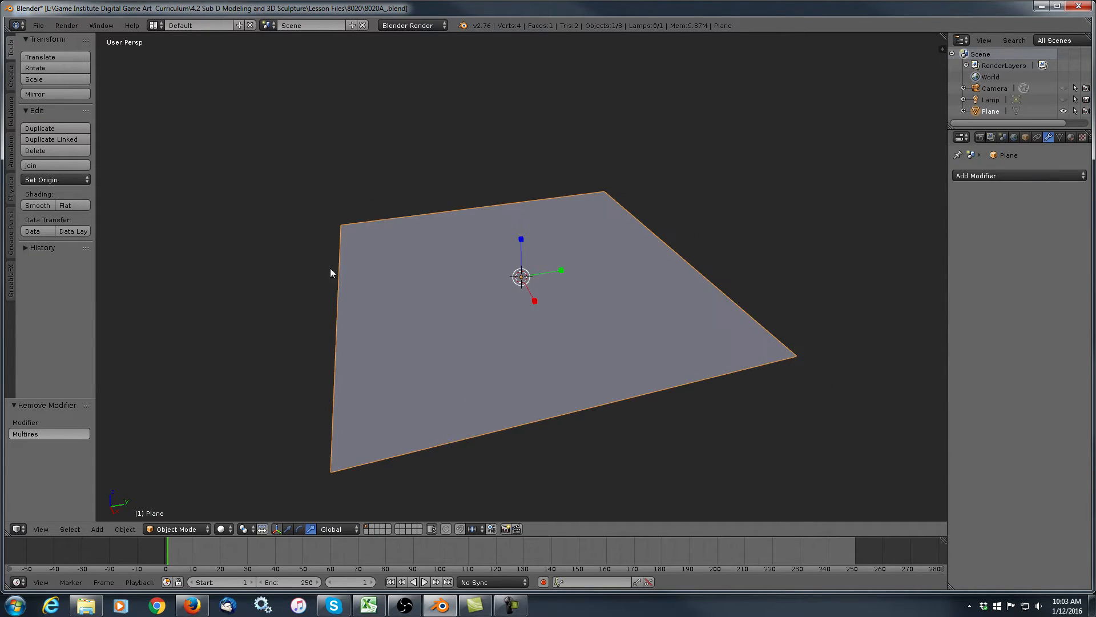
scroll(383, 348, "up", 1)
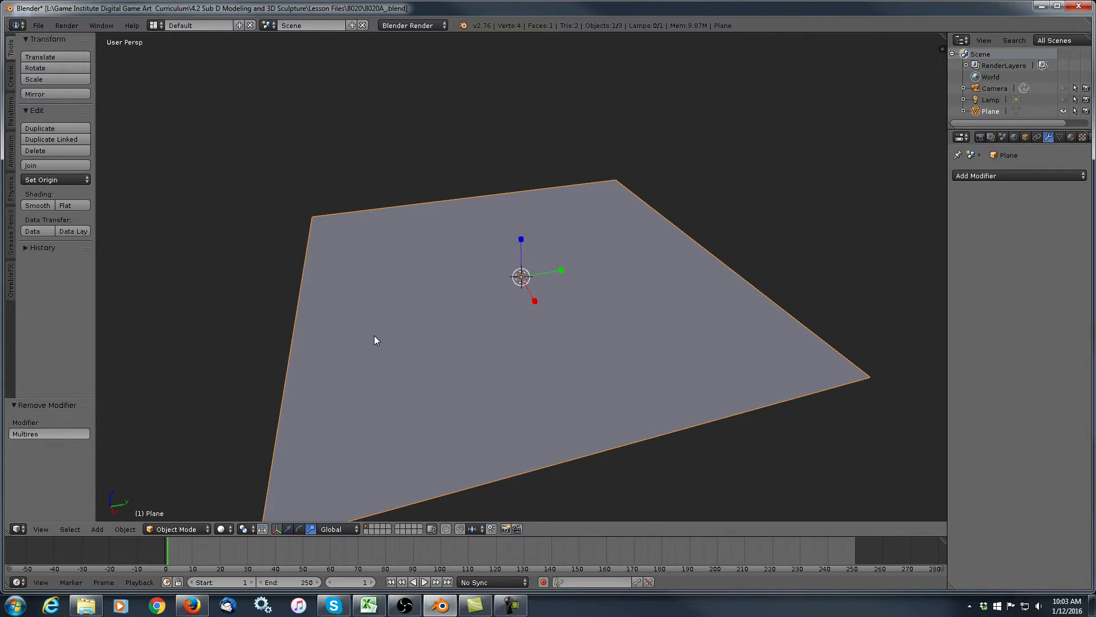
left_click(187, 529)
left_click(176, 505)
key("ctrl+r")
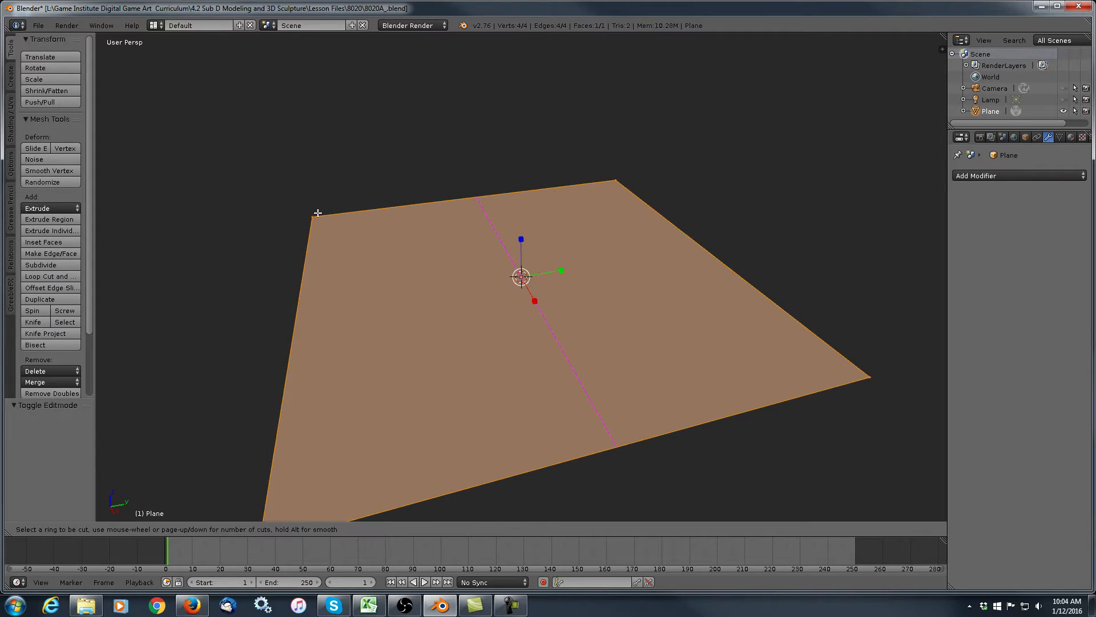
left_click(329, 212)
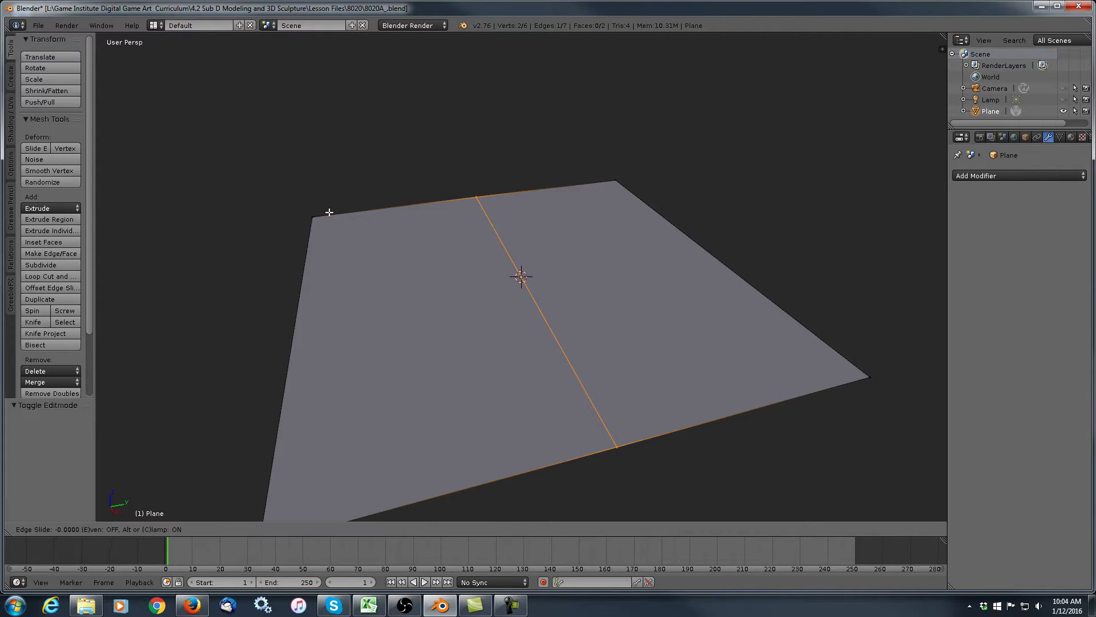
left_click(184, 247)
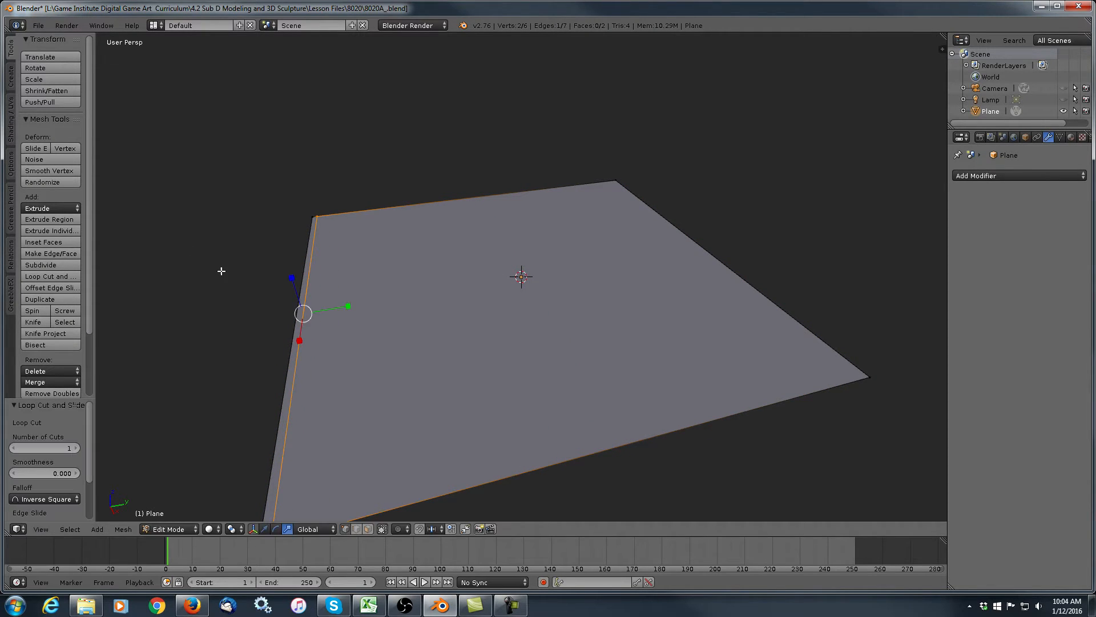
Add a second loop cut parallel to the first and slide it close to the plane's positive Y edge.
key("ctrl+r")
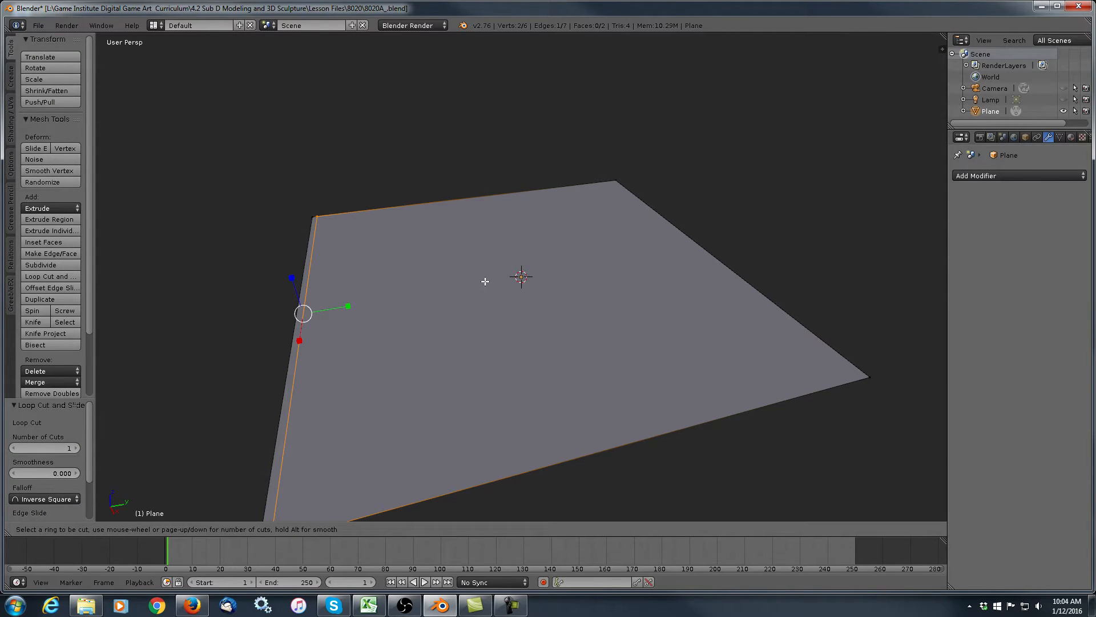
key("Escape")
key("ctrl+r")
left_click(335, 222)
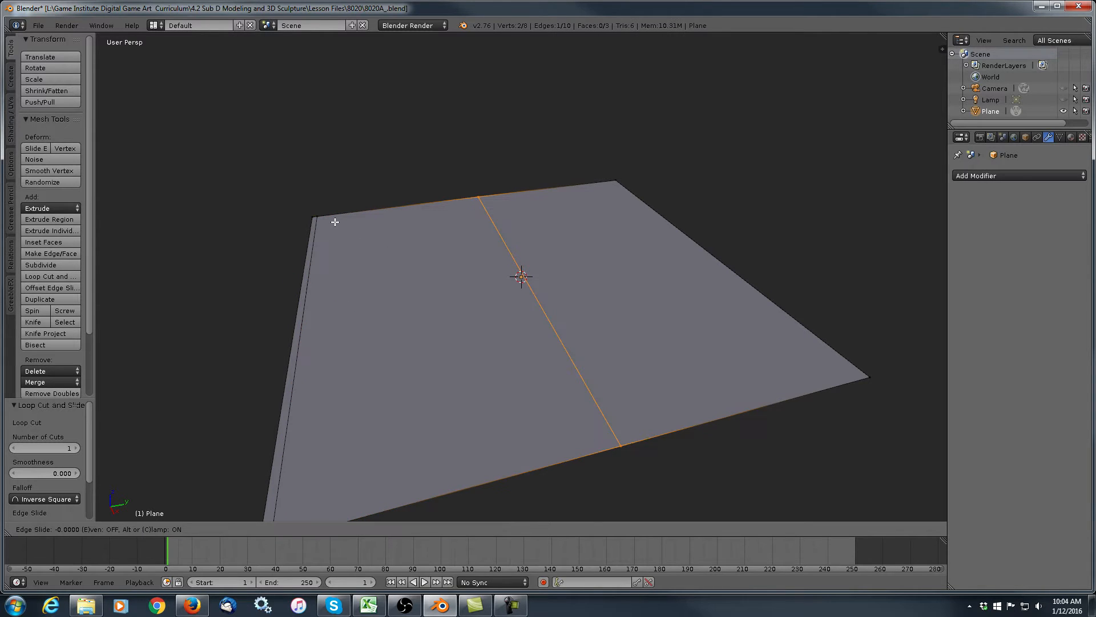
left_click(482, 220)
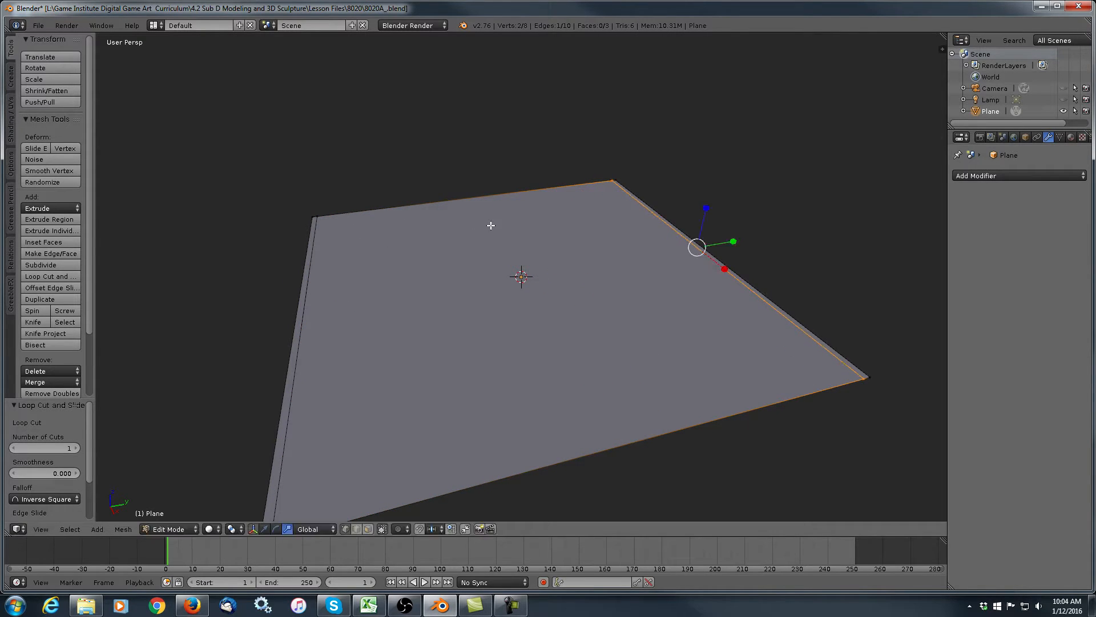
Add a loop cut across the plane and slide it close to the positive X edge.
key("ctrl+r")
left_click(853, 366)
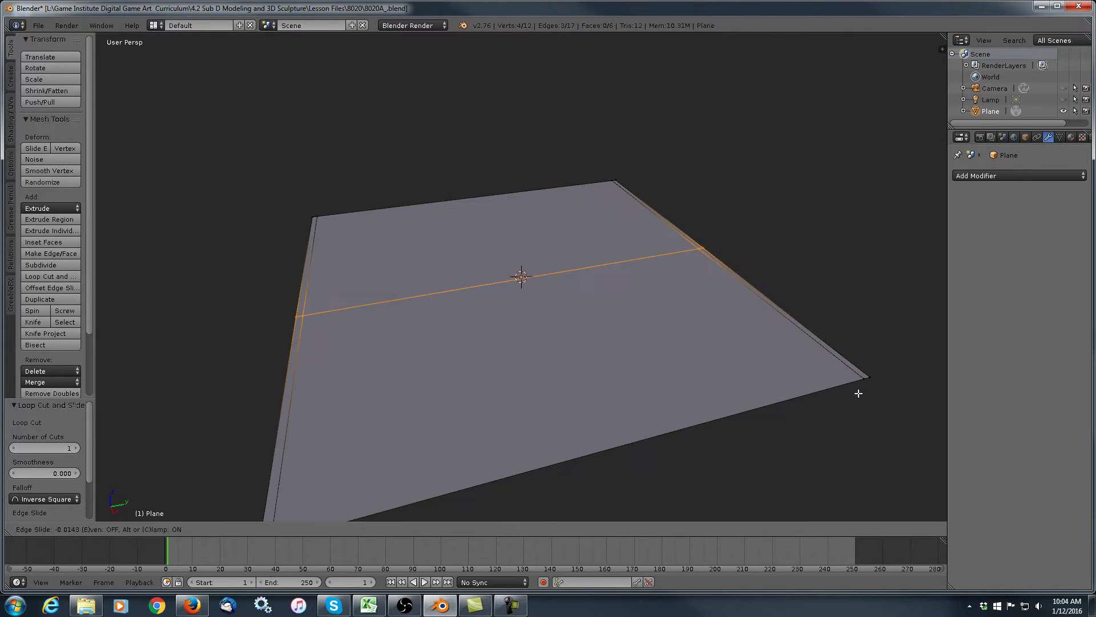
left_click(941, 503)
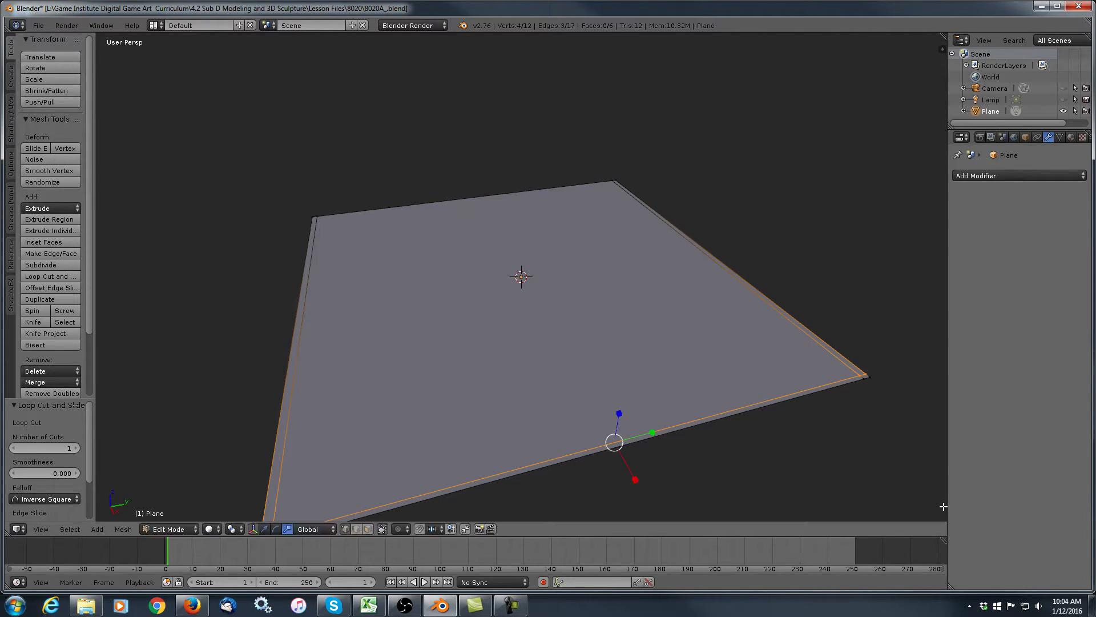
Add another crosswise loop cut and slide it close to the plane's negative X edge.
key("ctrl+r")
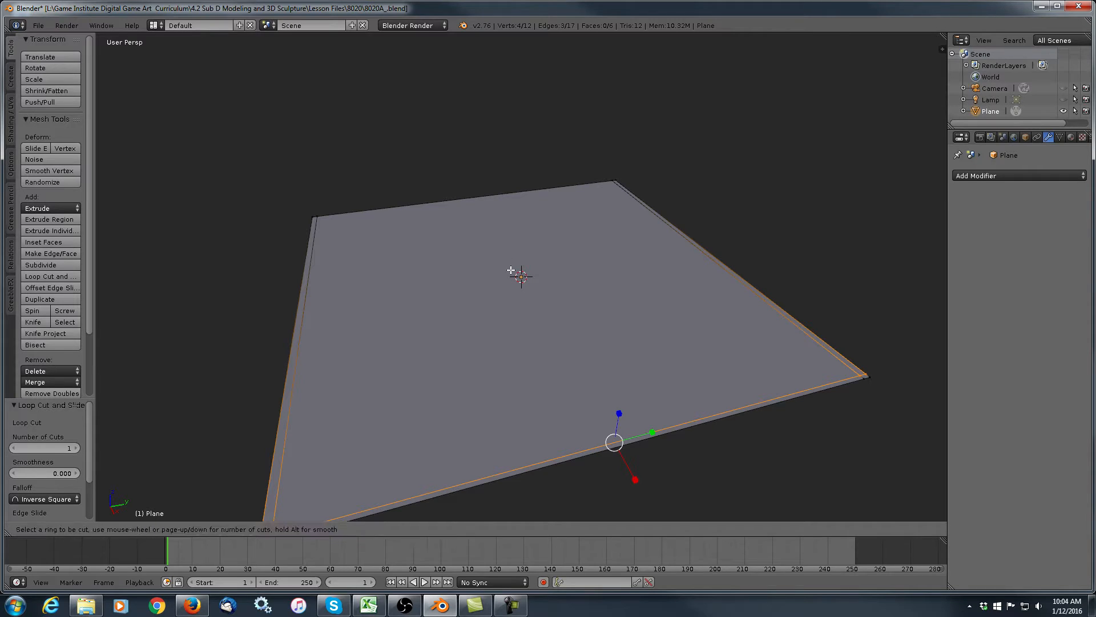
key("Escape")
key("ctrl+r")
left_click(685, 239)
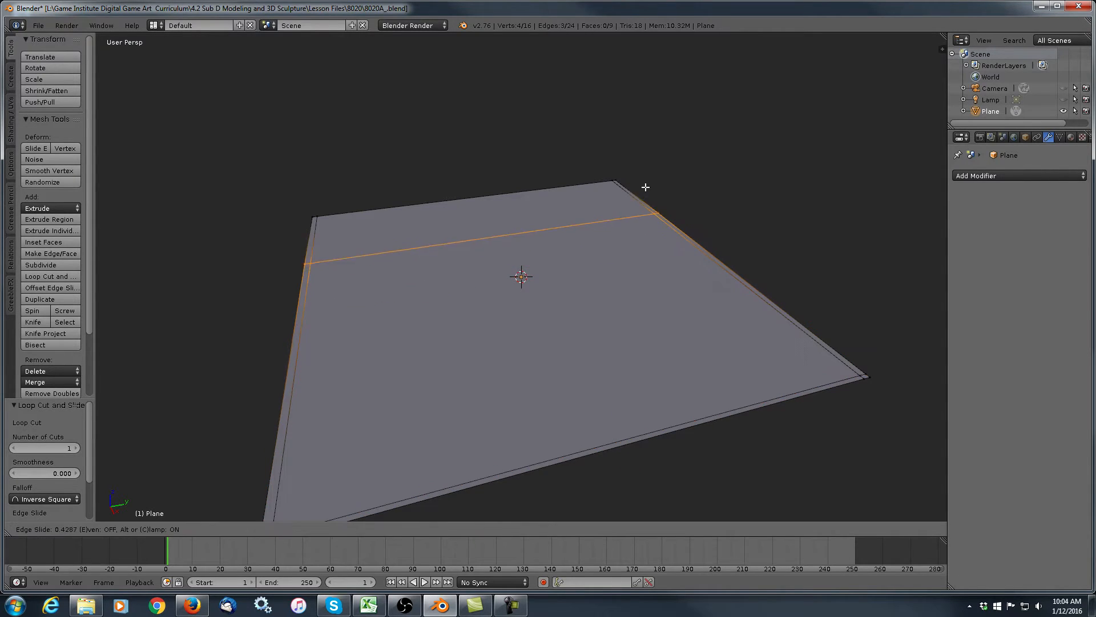
left_click(601, 127)
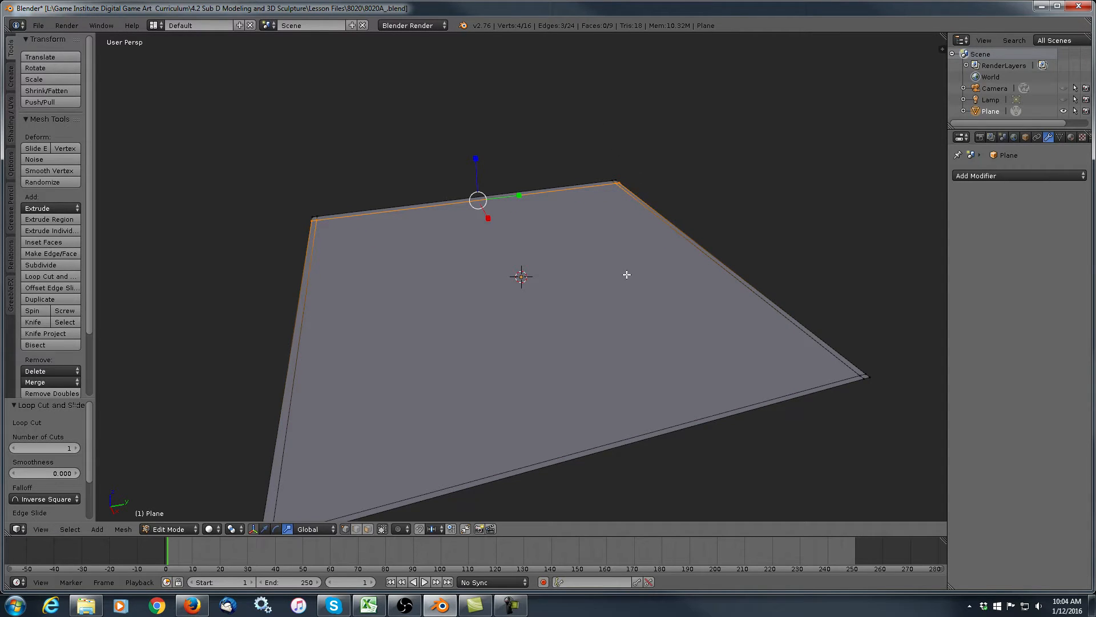
Add a Multiresolution modifier to the plane with its supporting edge loops.
middle_click_drag(630, 271, 615, 278)
scroll(615, 278, "down", 4)
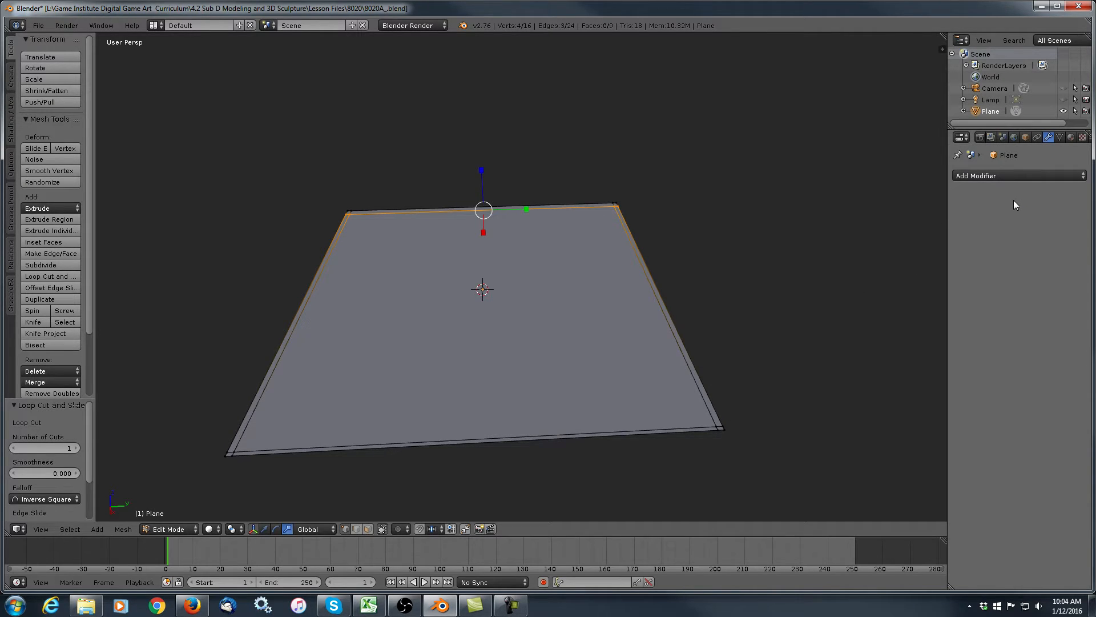
left_click(1030, 176)
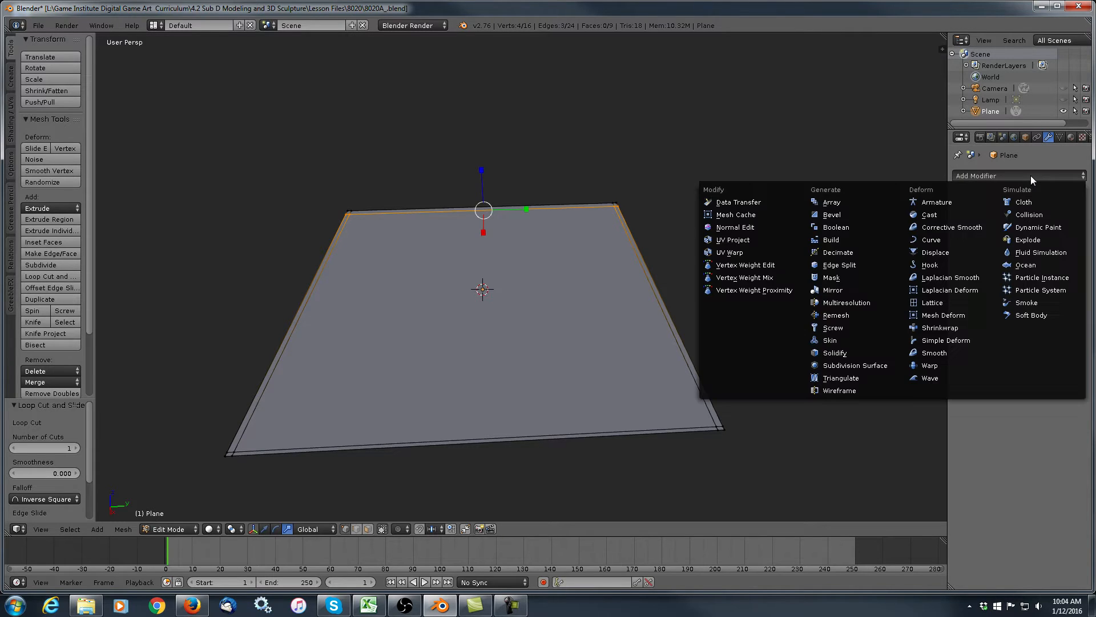
left_click(860, 304)
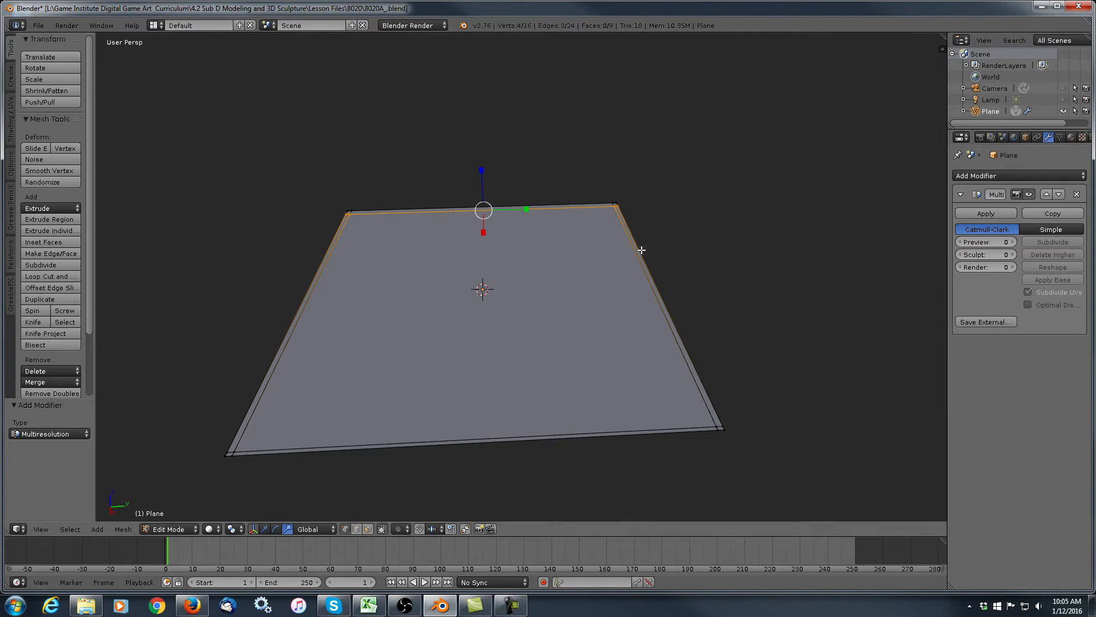
Return the plane to Object Mode and subdivide its Multiresolution modifier to level 1.
left_click(167, 528)
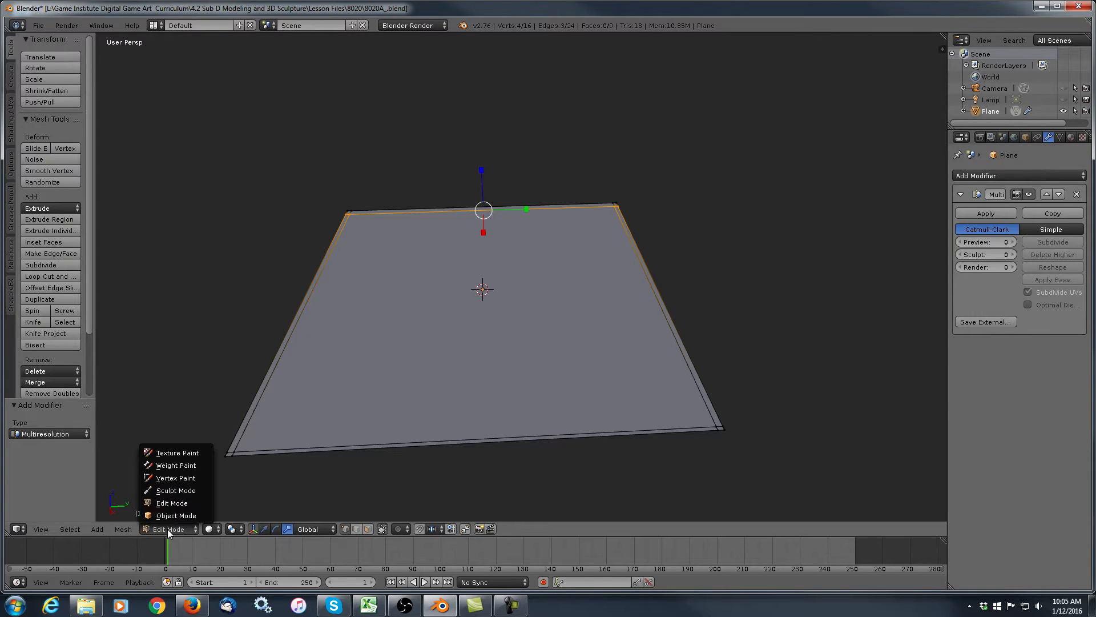
left_click(169, 514)
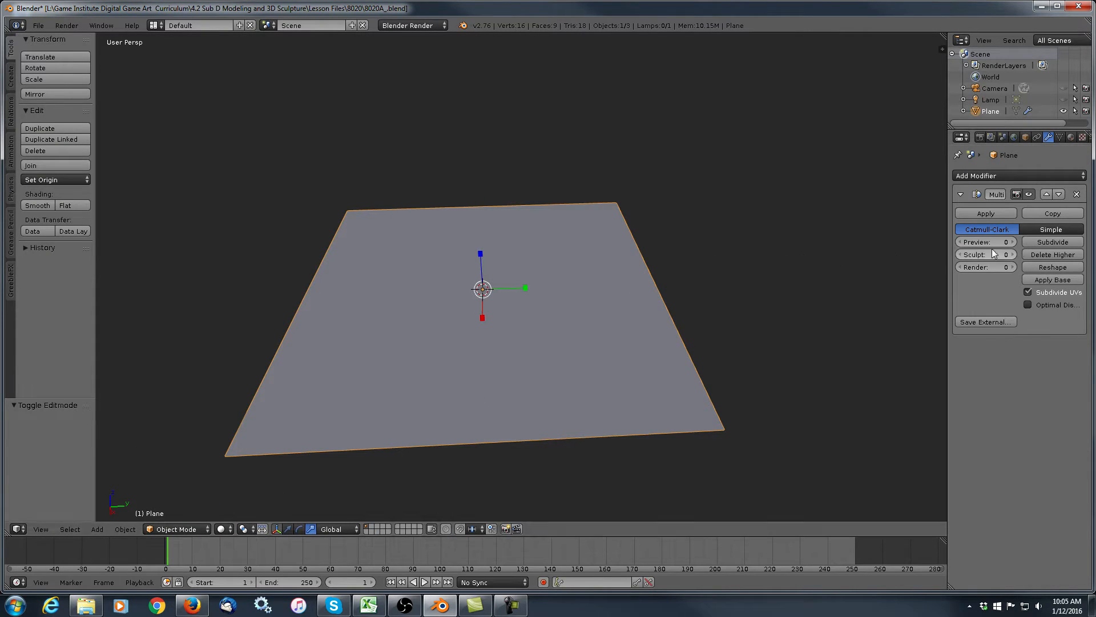
left_click(1052, 242)
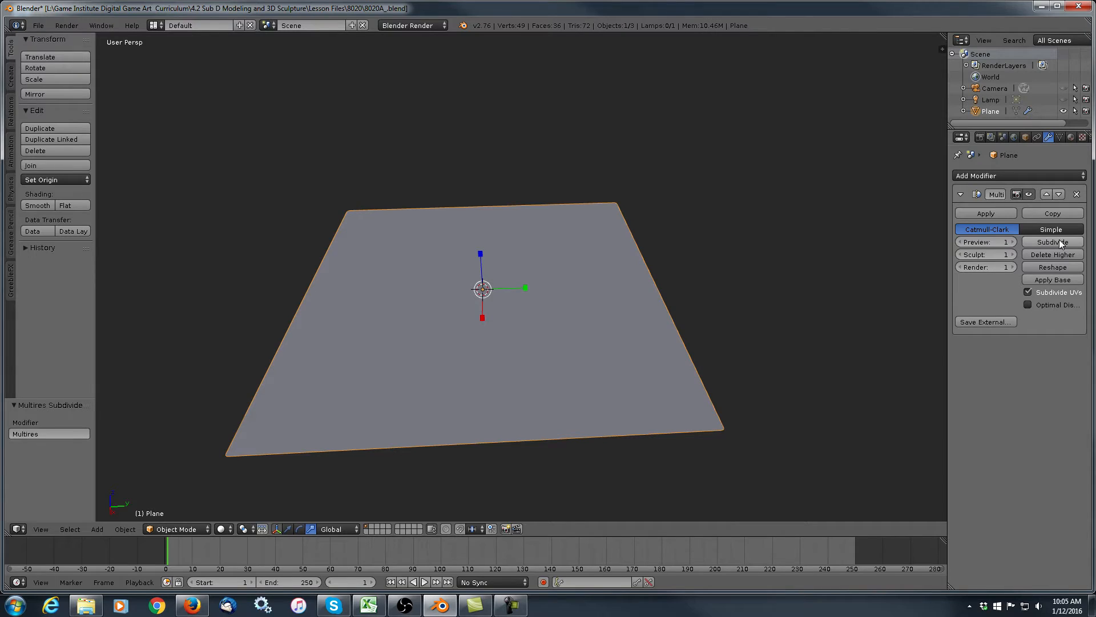
Set the viewport shading to Wireframe to show the plane's subdivided mesh.
scroll(710, 412, "up", 2)
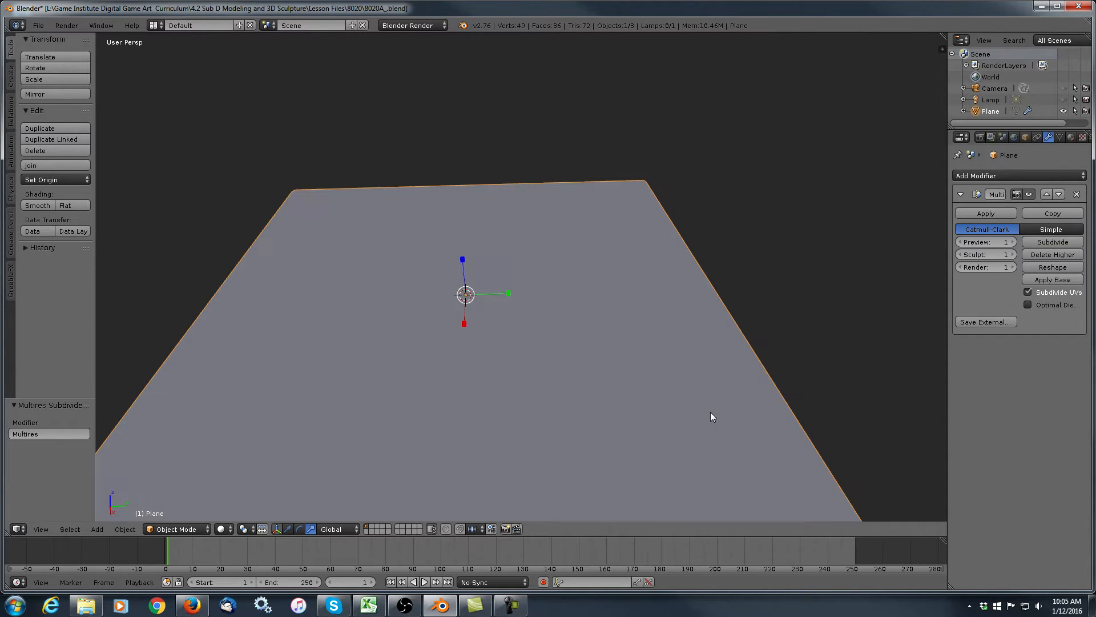
scroll(710, 410, "down", 1)
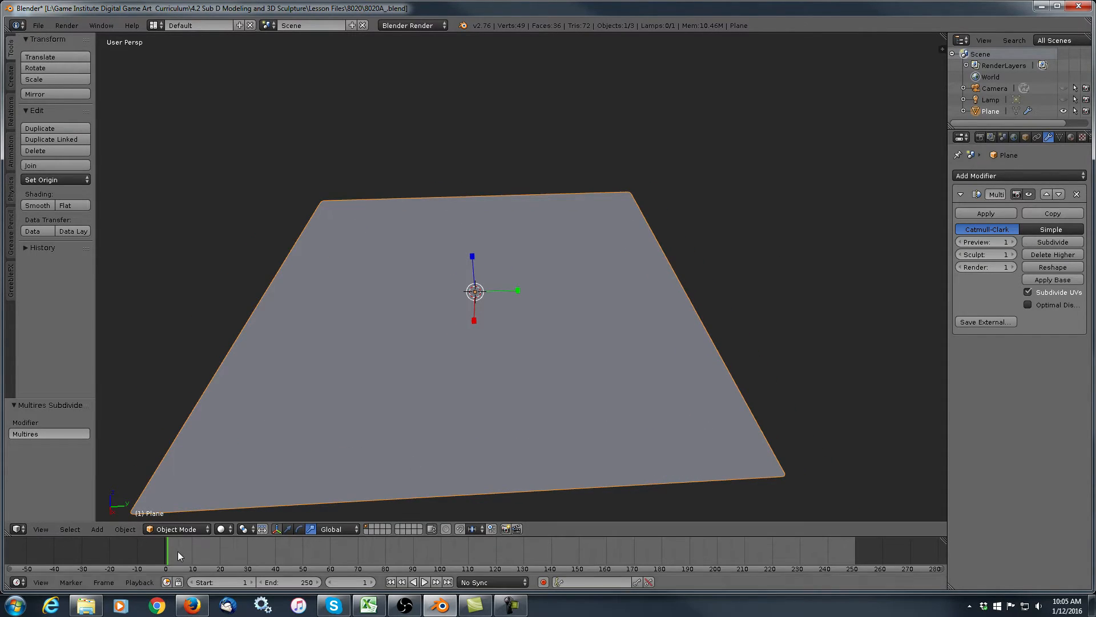
left_click(223, 529)
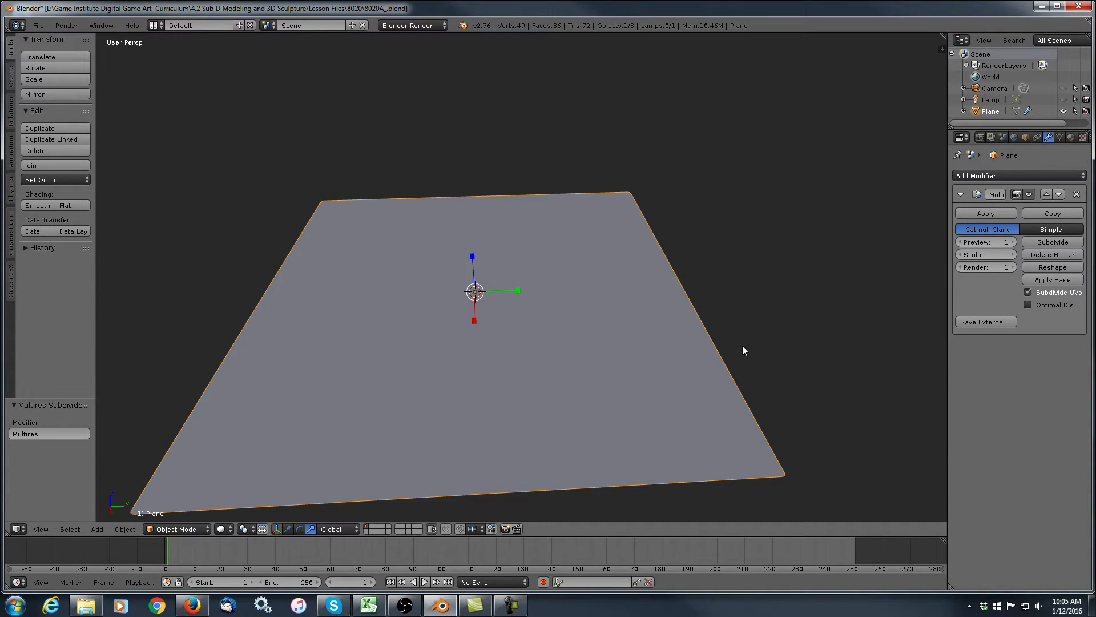
left_click(231, 529)
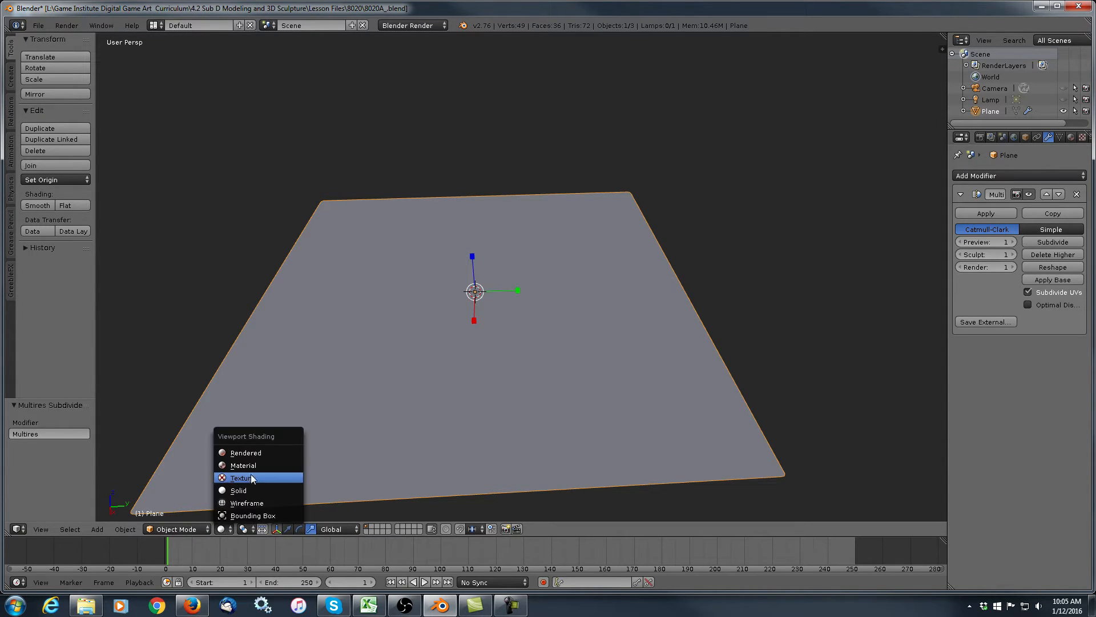
left_click(251, 499)
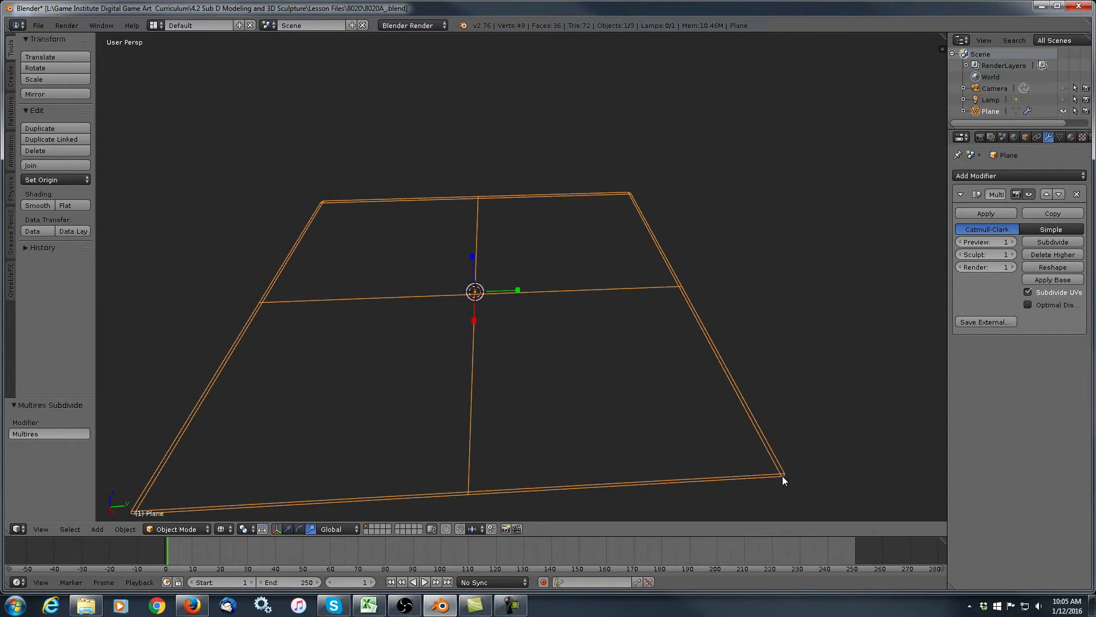
Subdivide the plane's Multiresolution modifier repeatedly up to level 7.
left_click(1050, 242)
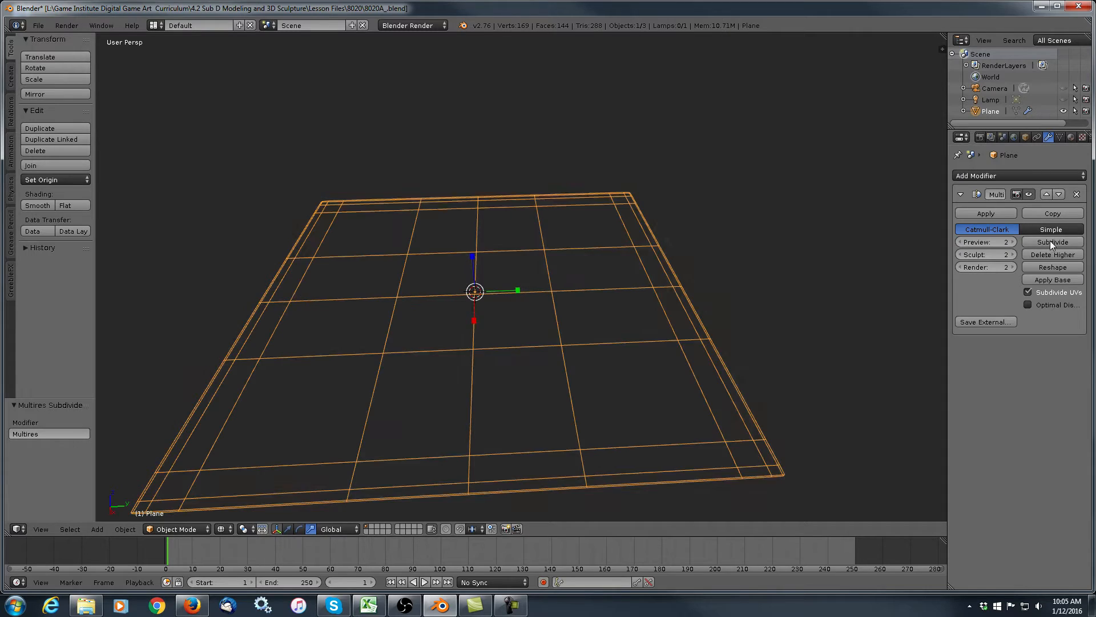
left_click(1050, 241)
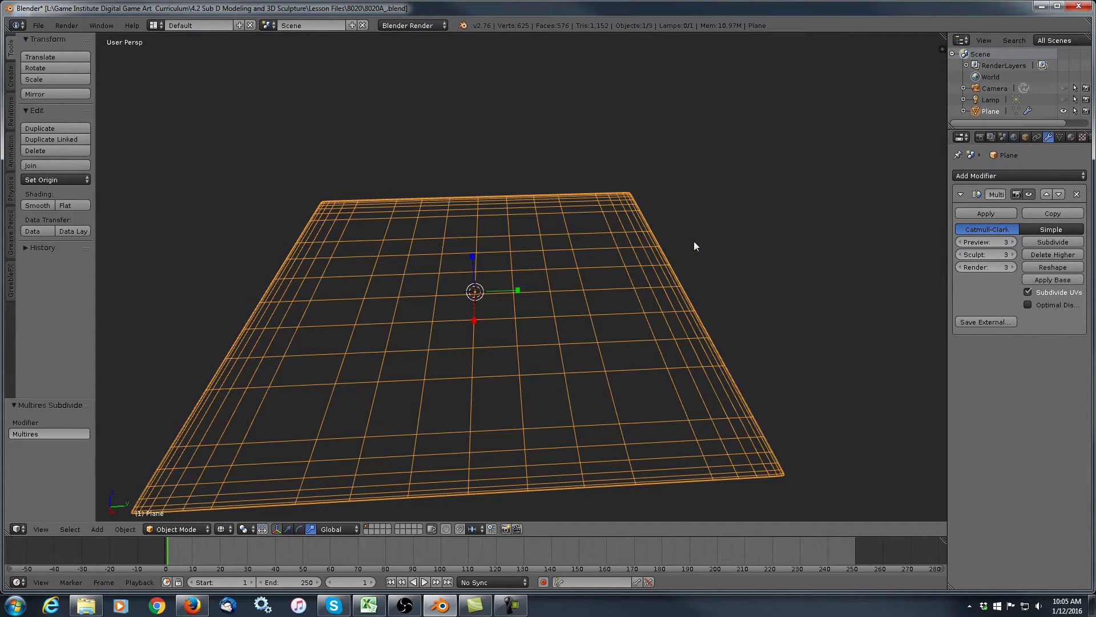
left_click(1056, 240)
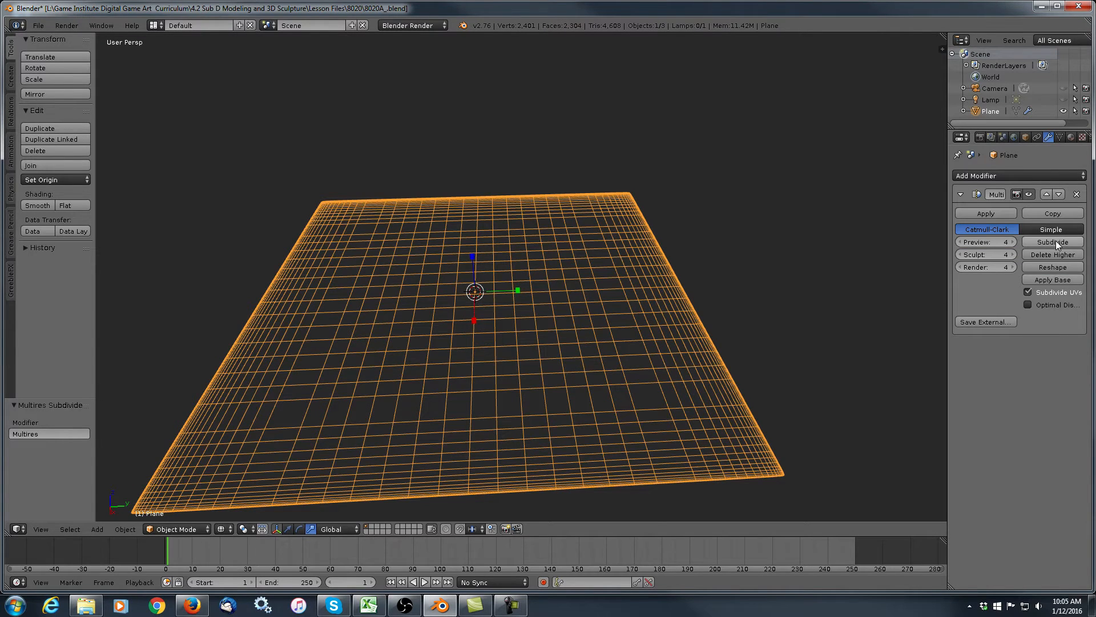
left_click(1056, 241)
left_click(1056, 241)
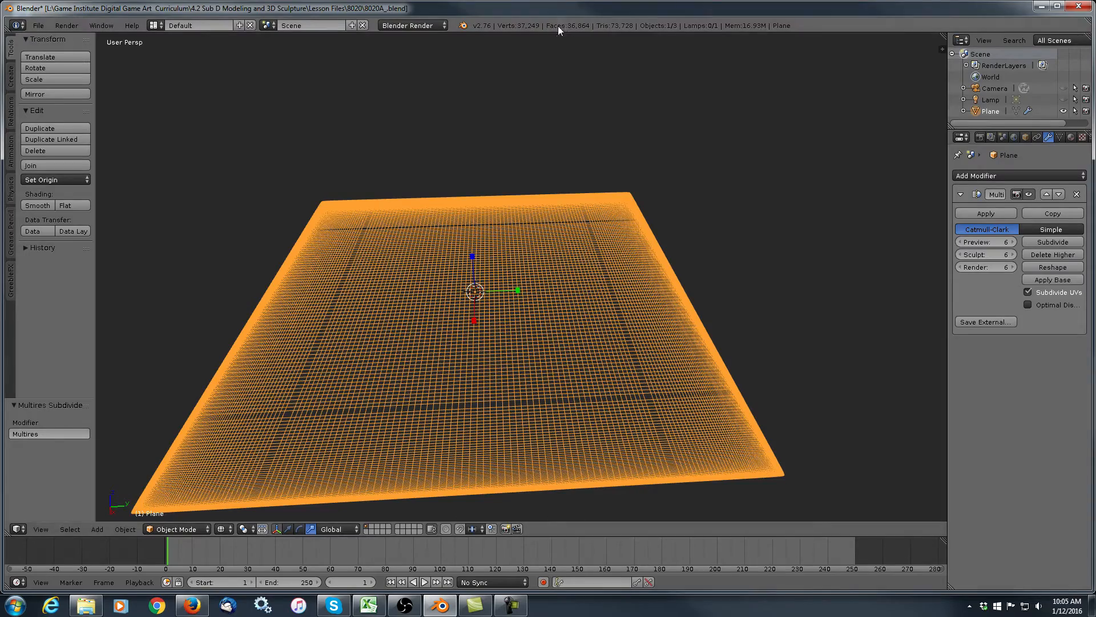
left_click(1055, 241)
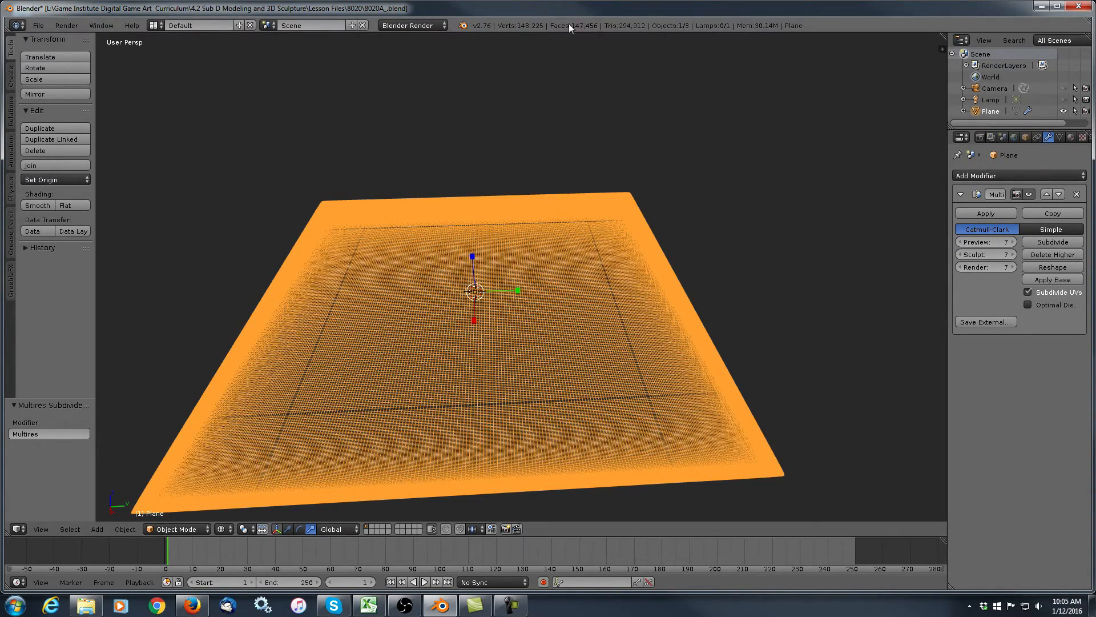
Subdivide the Multiresolution modifier once more to level 8 and inspect the mesh density up close.
scroll(556, 320, "up", 8)
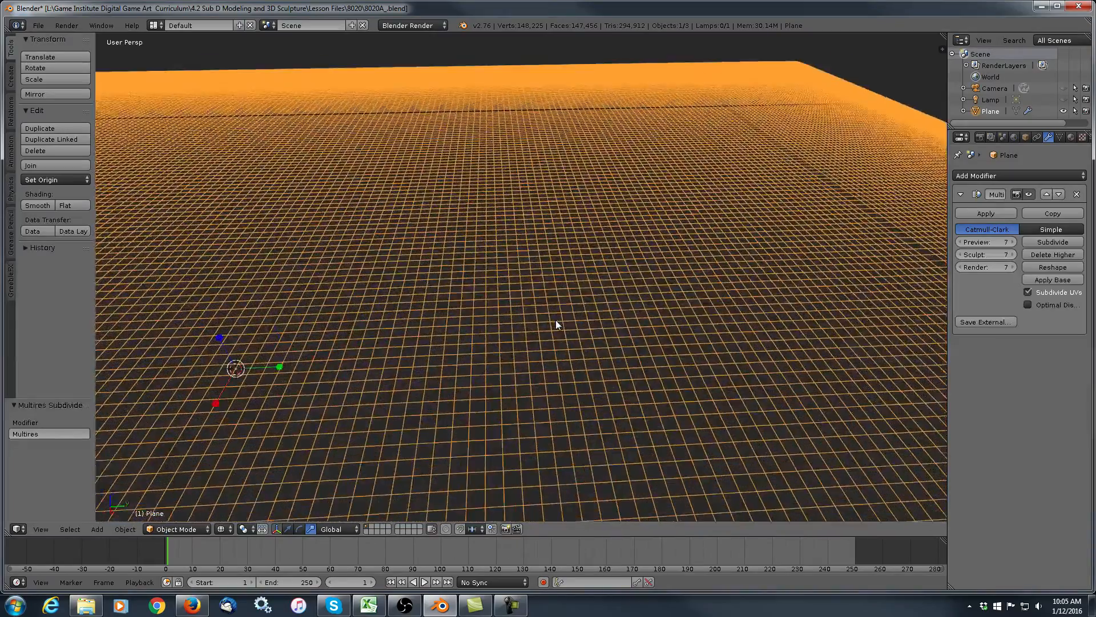
scroll(556, 321, "down", 8)
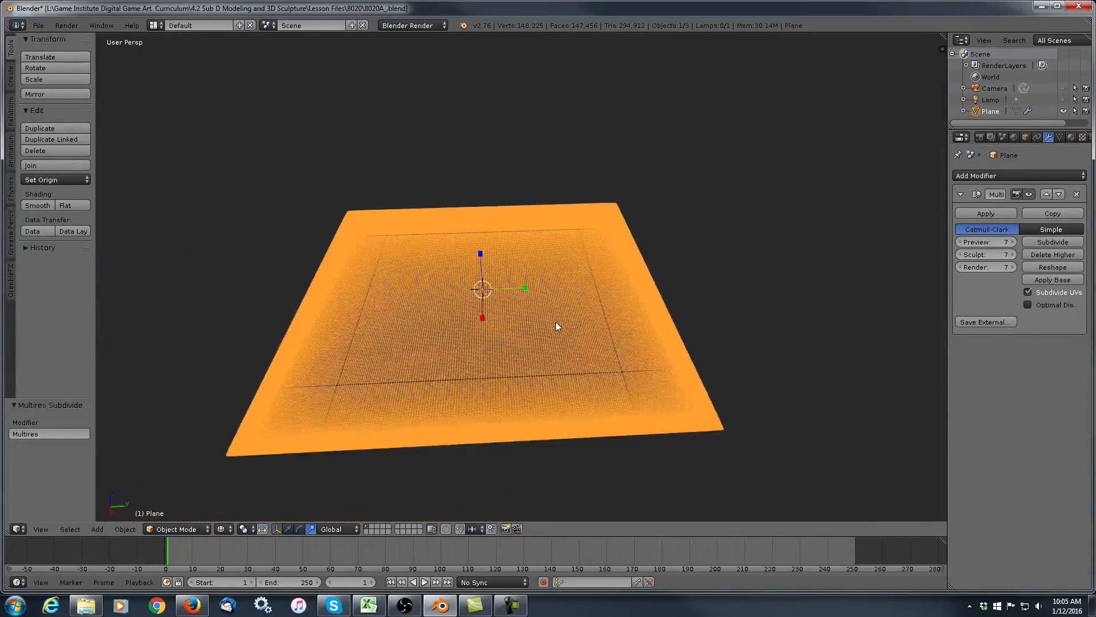
scroll(556, 321, "up", 2)
left_click(1059, 243)
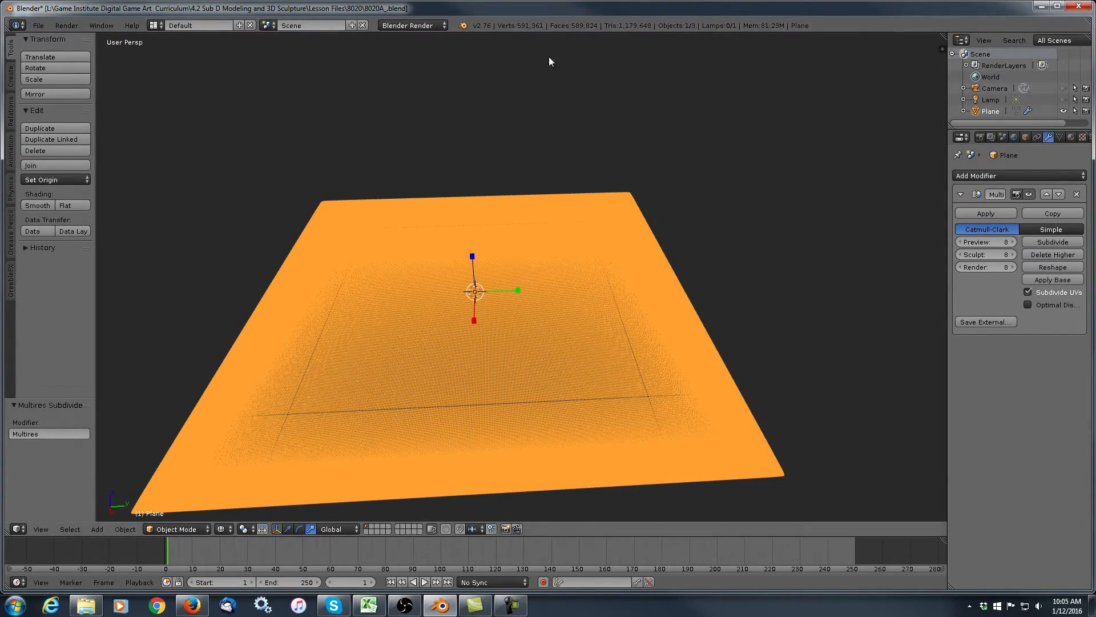
scroll(507, 360, "up", 10)
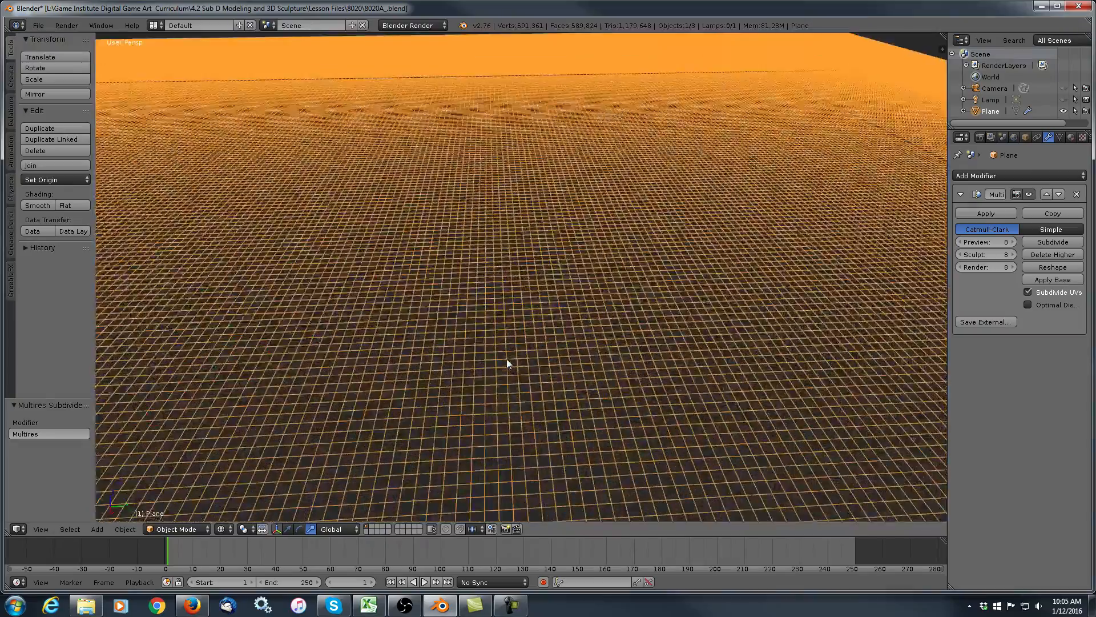
scroll(507, 360, "down", 10)
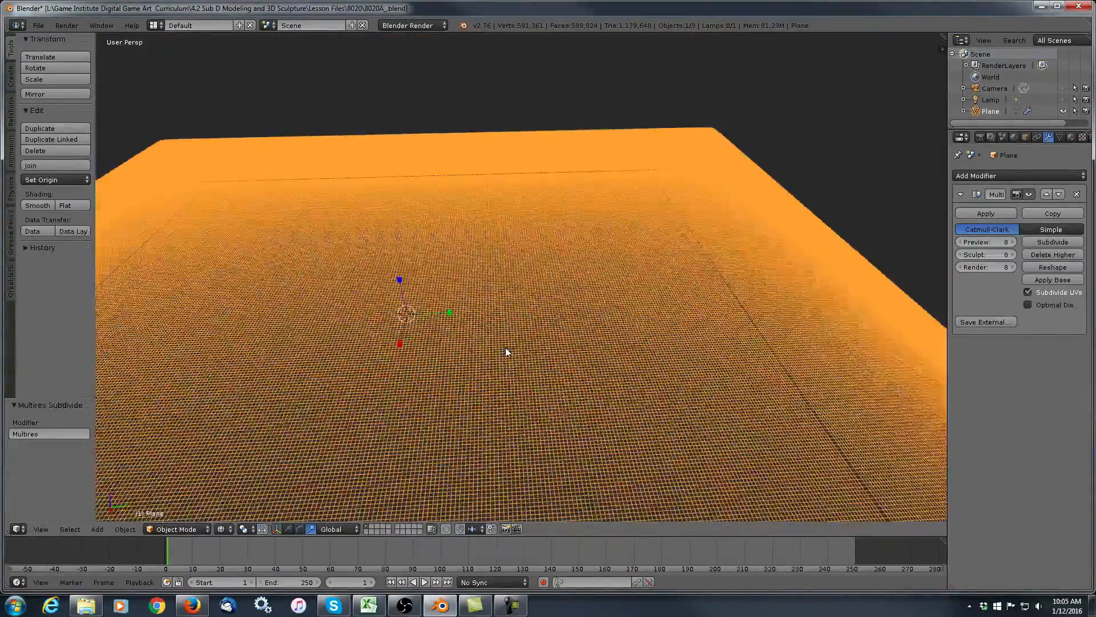
scroll(507, 351, "down", 4)
middle_click_drag(508, 348, 609, 341)
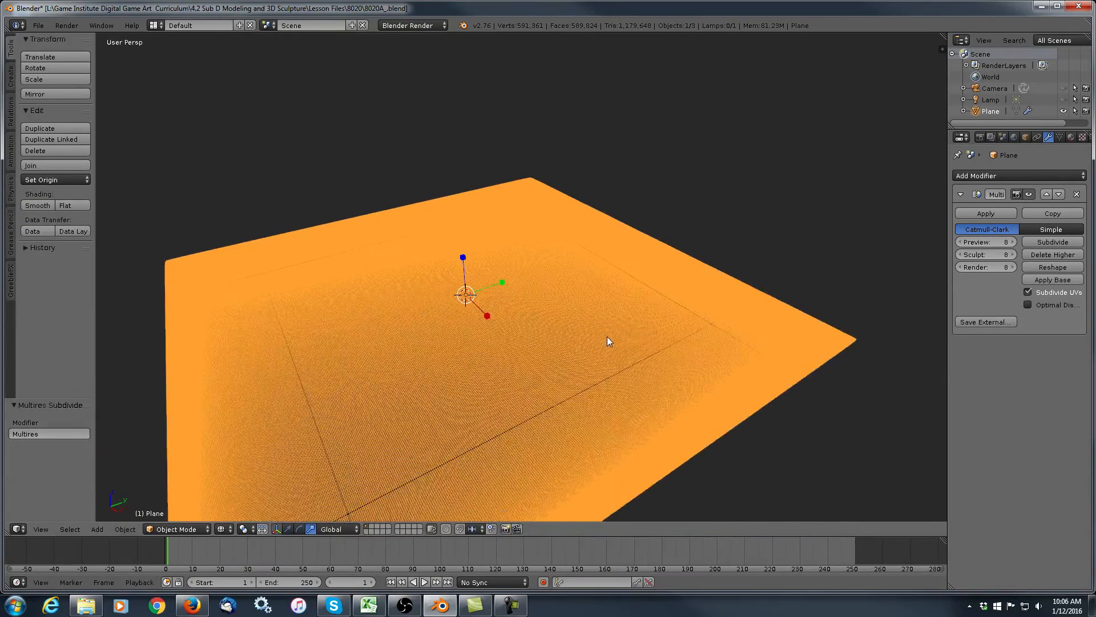
Try lowering the Multiresolution modifier's Sculpt level to 5 and restore it to 8.
left_click(960, 254)
left_click(960, 254)
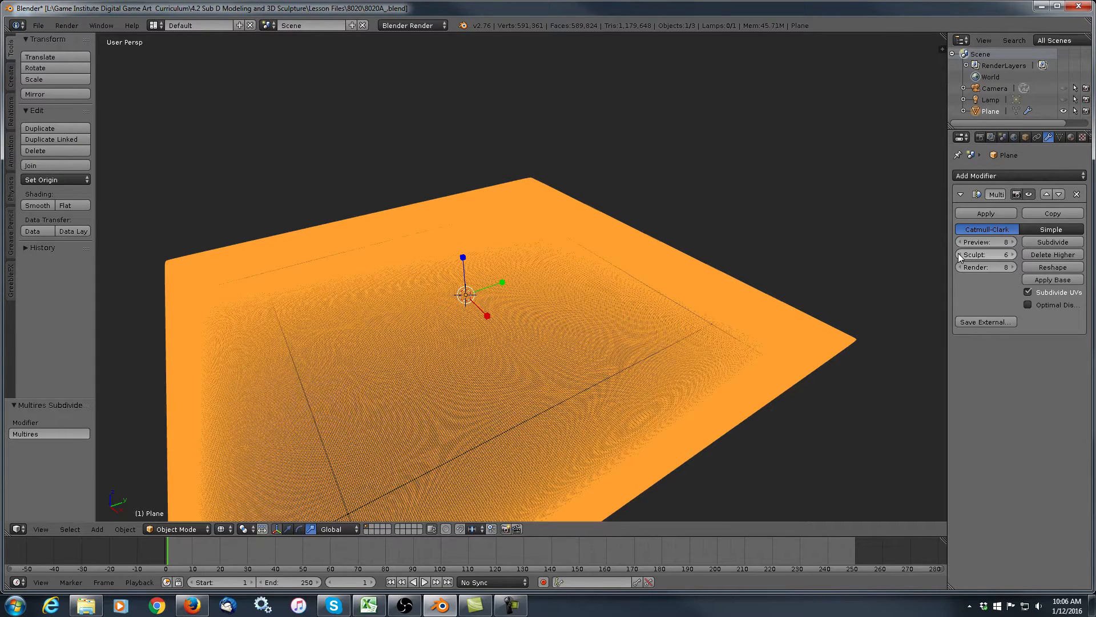
left_click(960, 255)
left_click(959, 254)
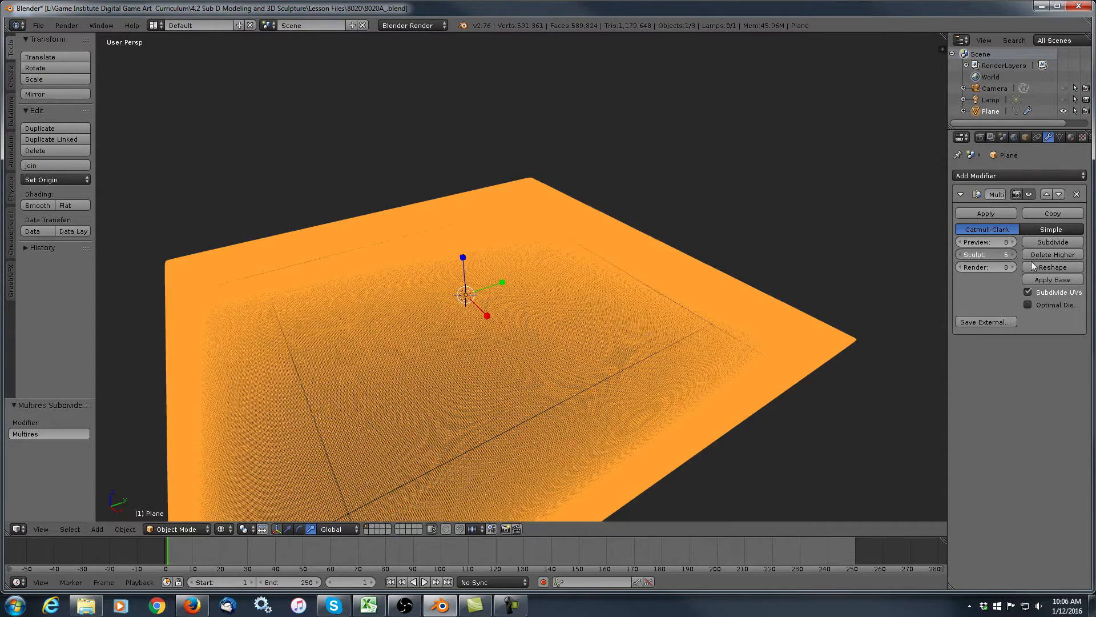
left_click(1015, 255)
left_click(1015, 255)
left_click(1015, 255)
left_click(1015, 255)
Try lowering the Multiresolution modifier's Preview level to 4 and restore it to 8.
left_click(961, 244)
left_click(960, 243)
left_click(961, 243)
left_click(960, 244)
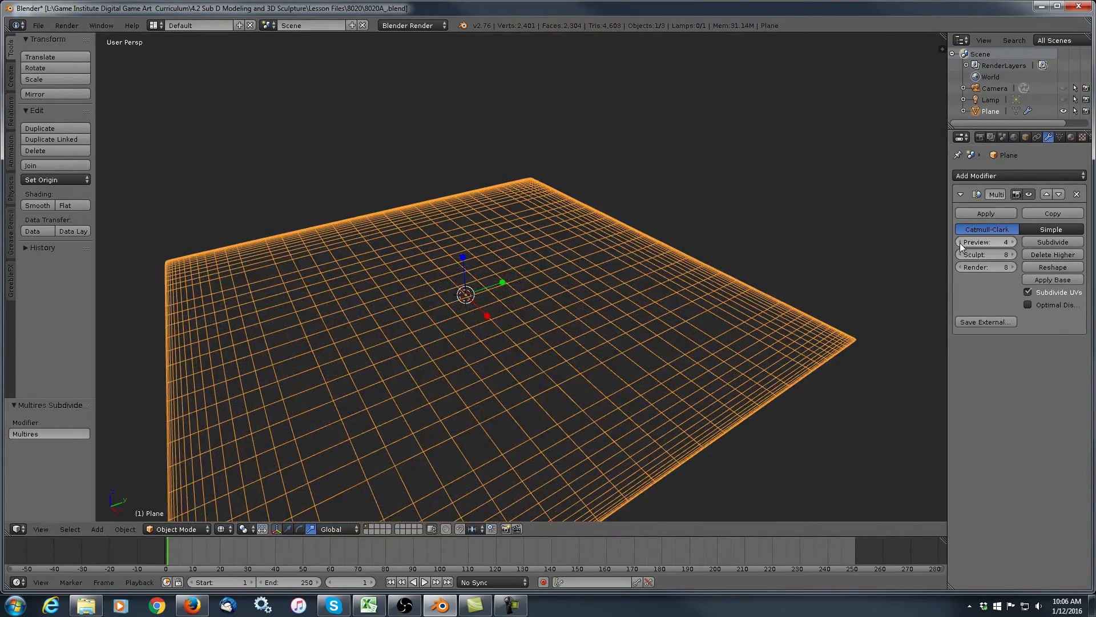
left_click(1014, 243)
left_click(1013, 244)
left_click(1013, 244)
left_click(1014, 244)
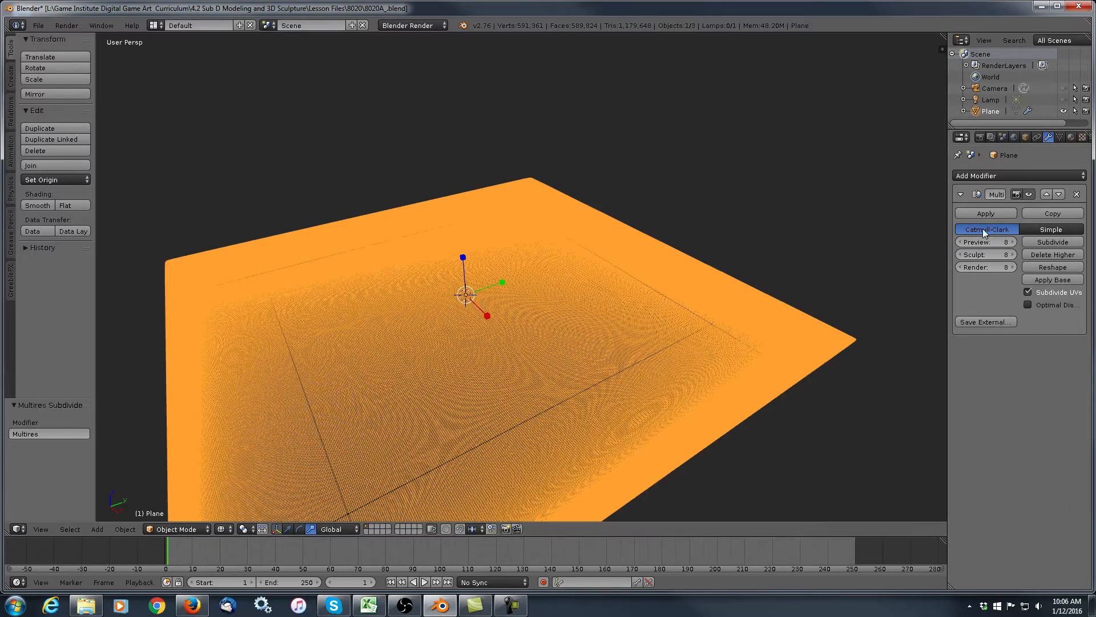
Switch the subdivided plane from Object Mode to Sculpt Mode.
middle_click_drag(439, 338, 518, 339)
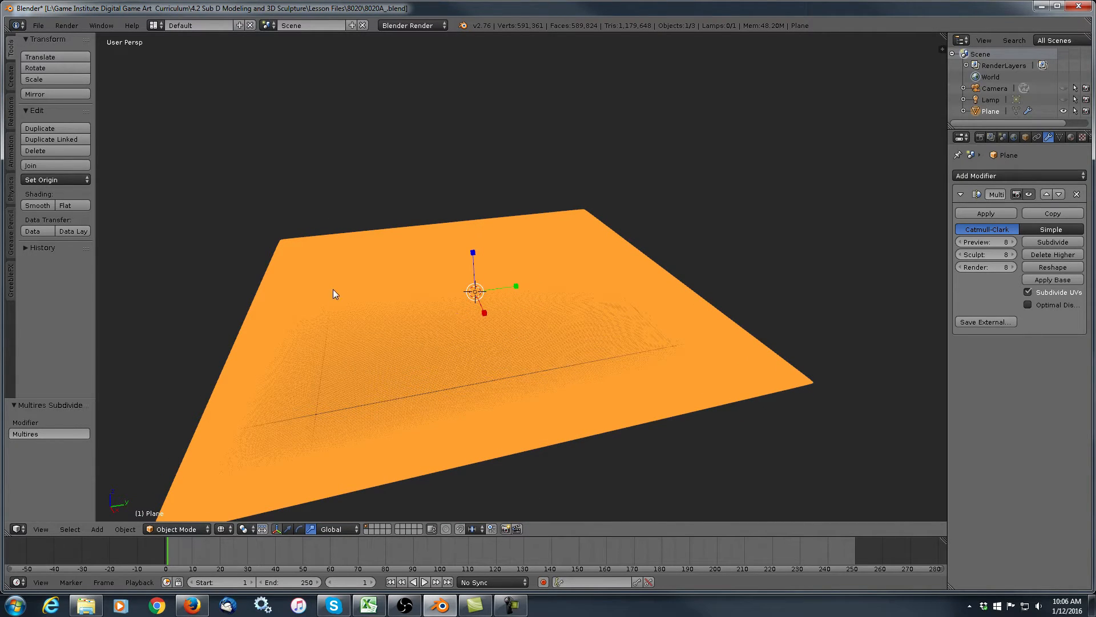
left_click(206, 528)
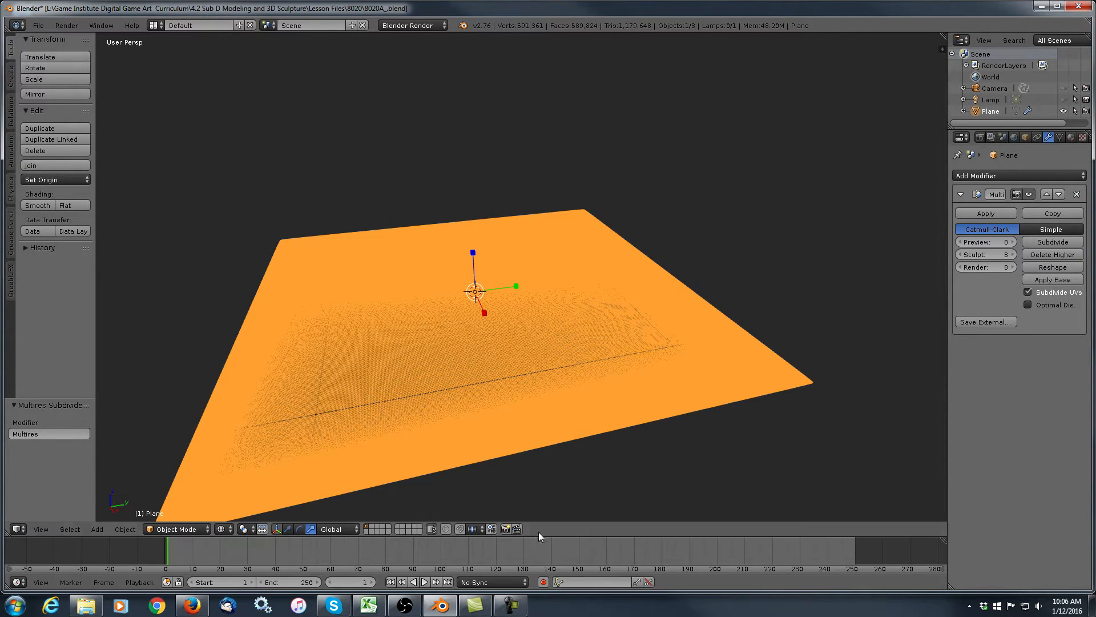
left_click(197, 529)
left_click(186, 491)
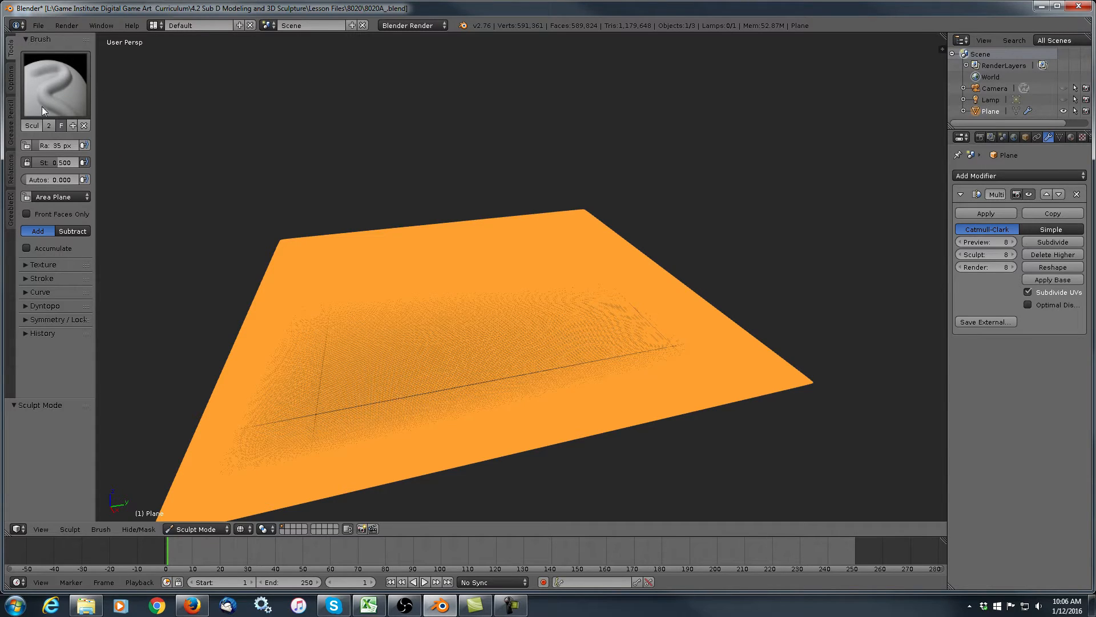
Choose the Pinch/Magnify sculpting brush and enlarge its radius to 48 px.
left_click(59, 85)
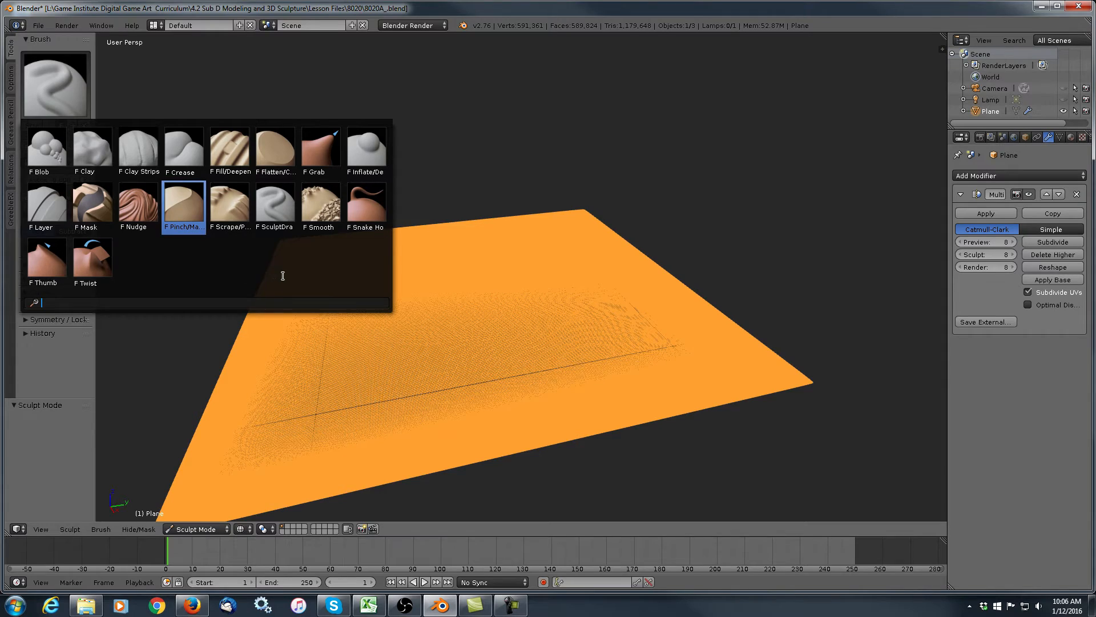
key("Return")
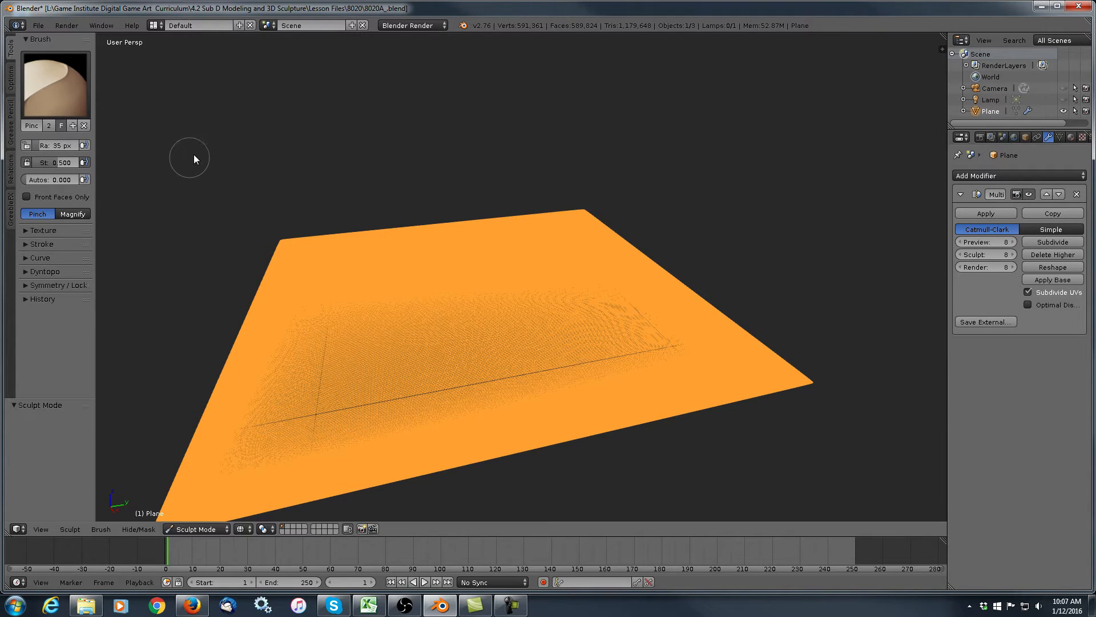
key("f")
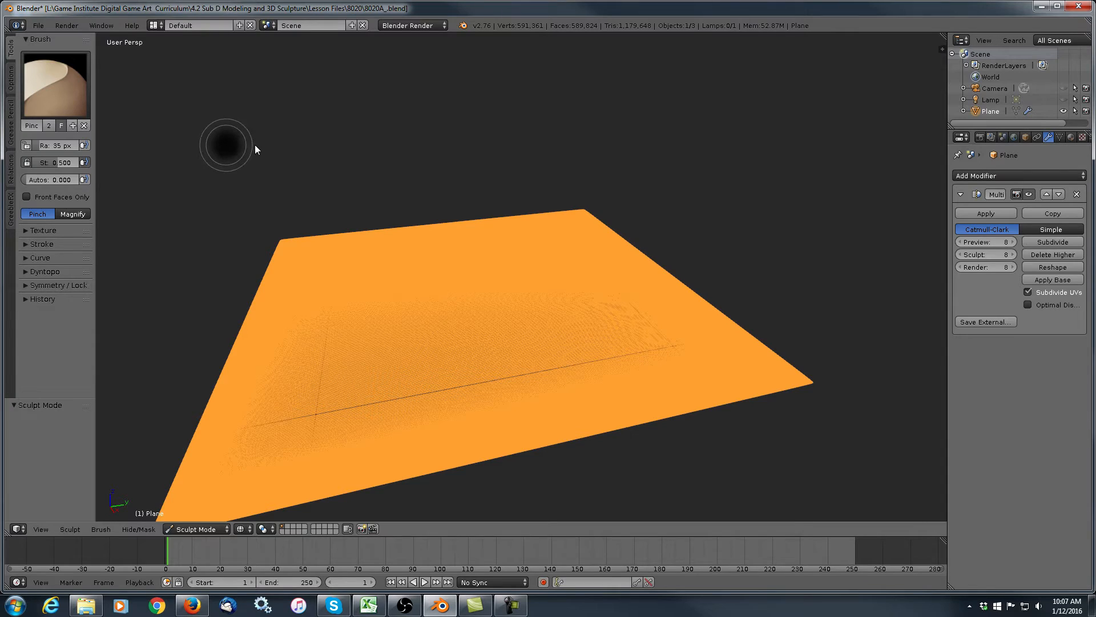
left_click(254, 146)
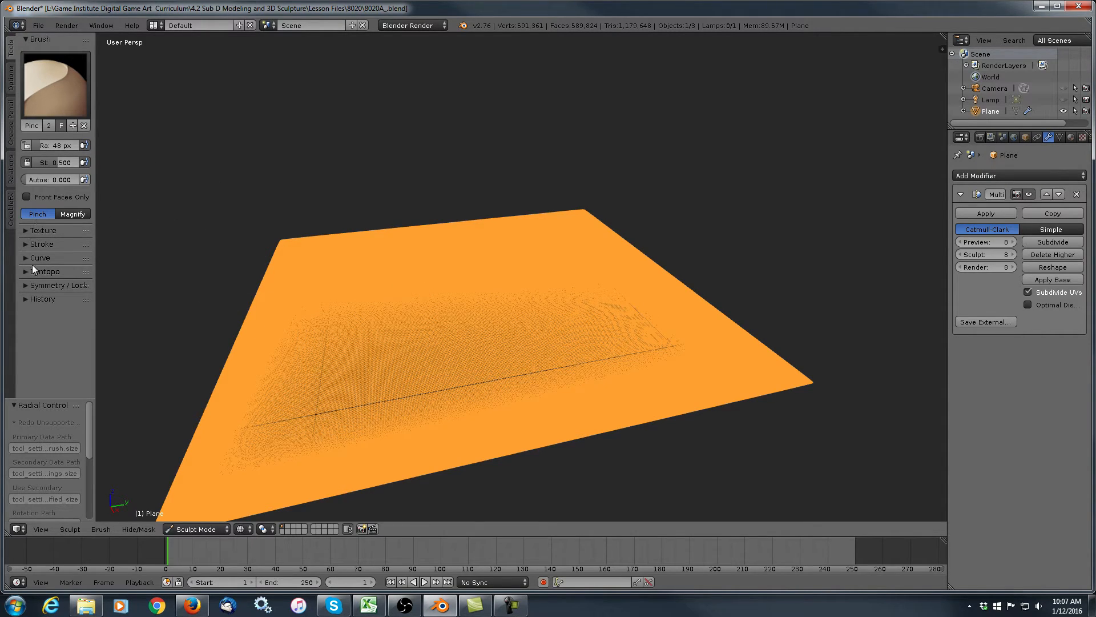
Expand the Pinch/Magnify brush's Texture and Stroke settings, open its texture properties, and examine the available options.
left_click(41, 231)
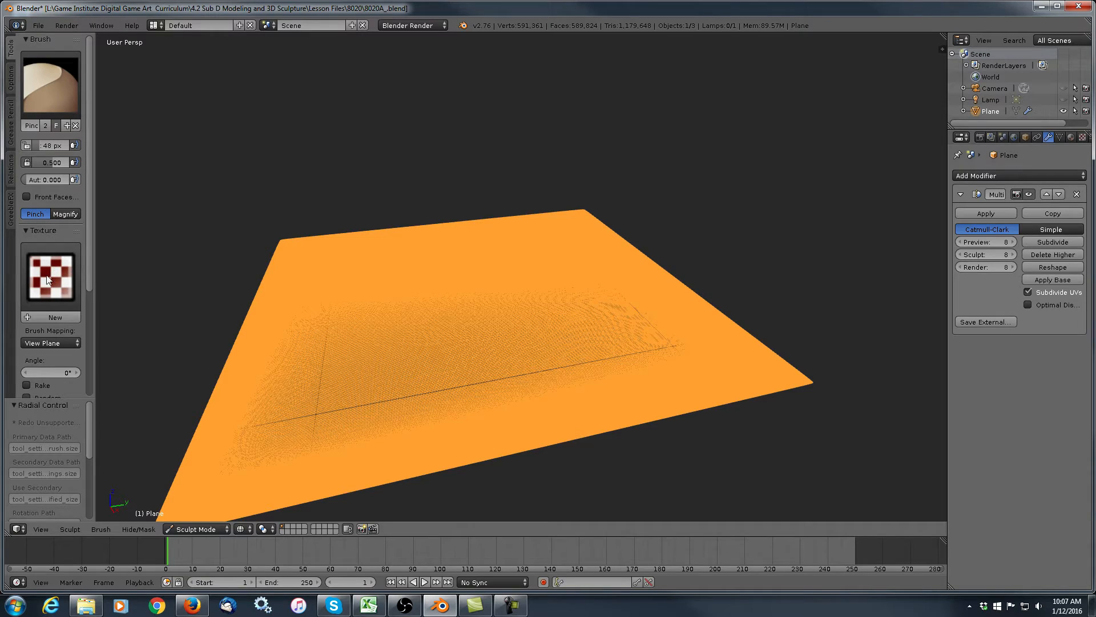
left_click(1083, 138)
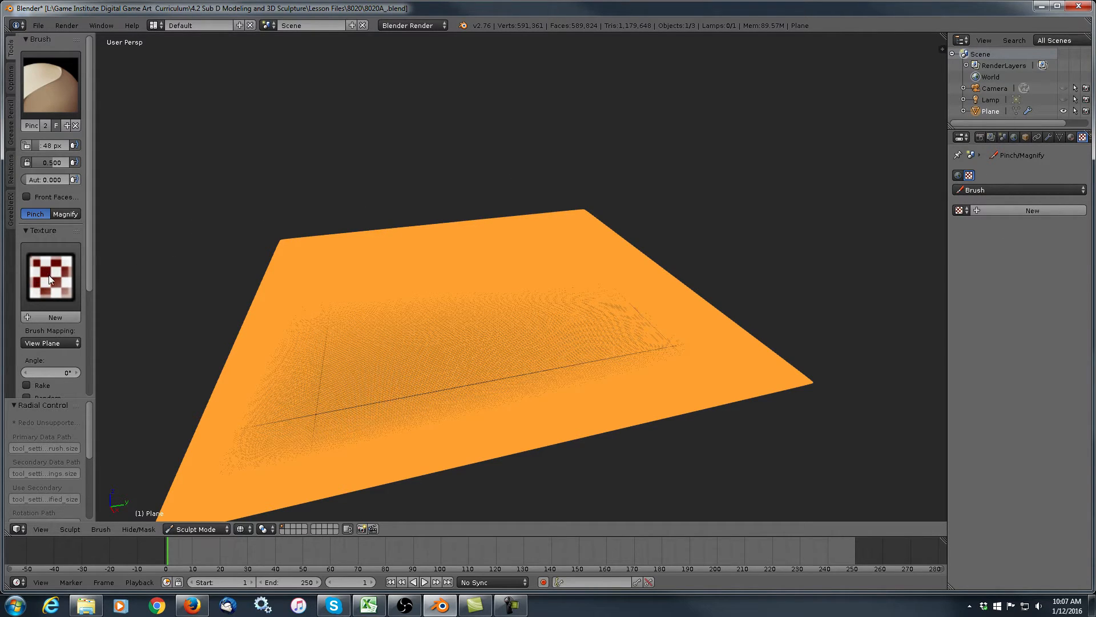
left_click_drag(92, 276, 85, 368)
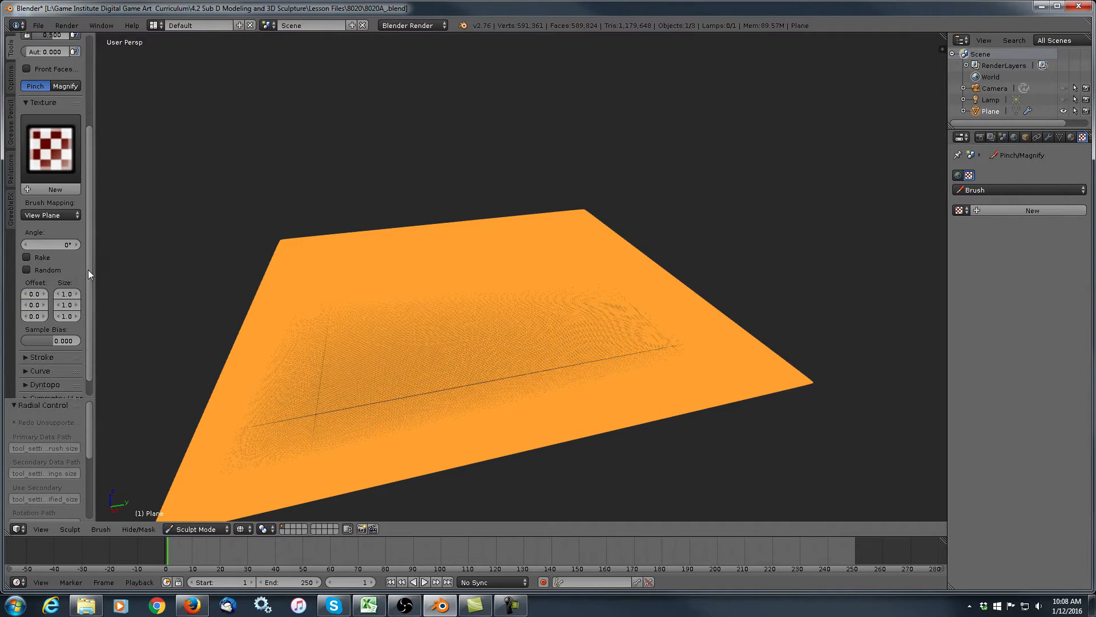
scroll(88, 270, "down", 2)
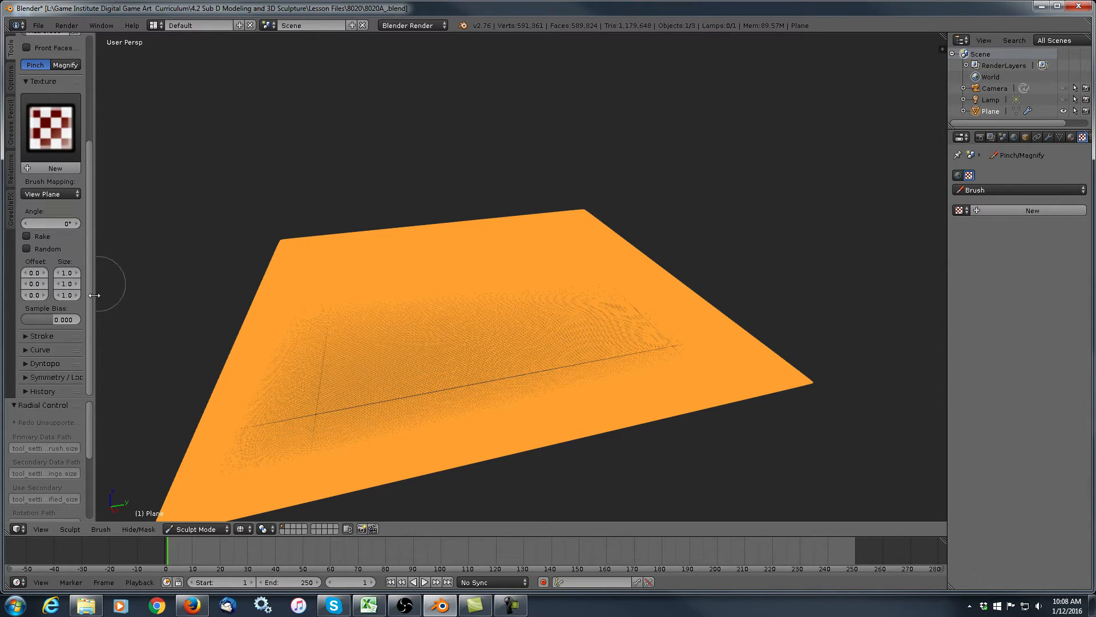
left_click(34, 336)
left_click_drag(89, 261, 88, 312)
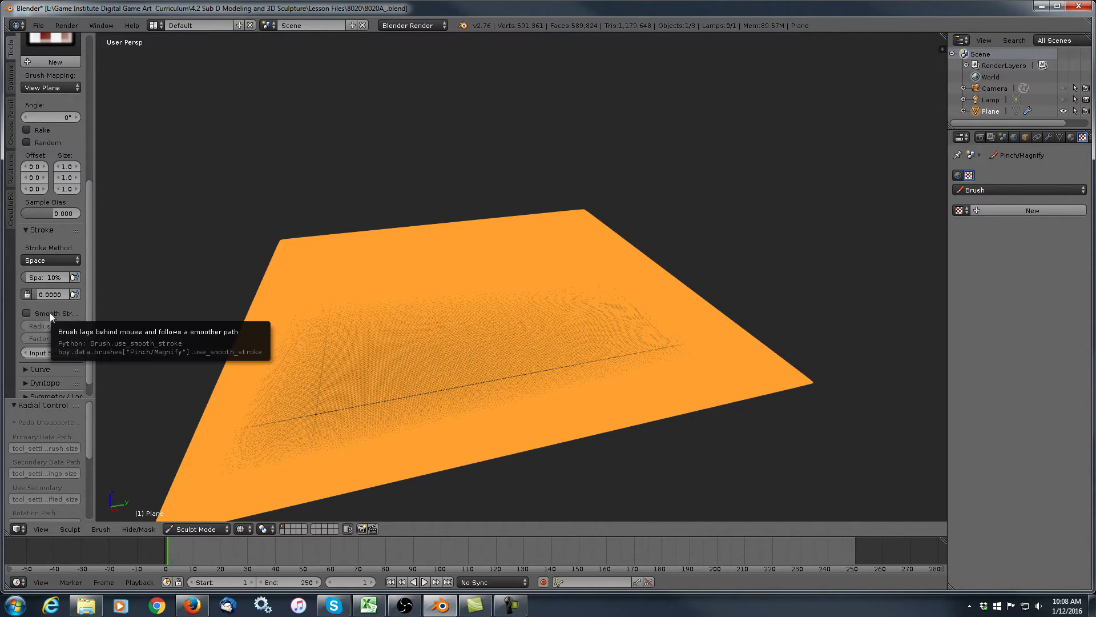
Switch the viewport shading from Wireframe to Solid so the plane's surface is visible for sculpting.
scroll(91, 286, "down", 1)
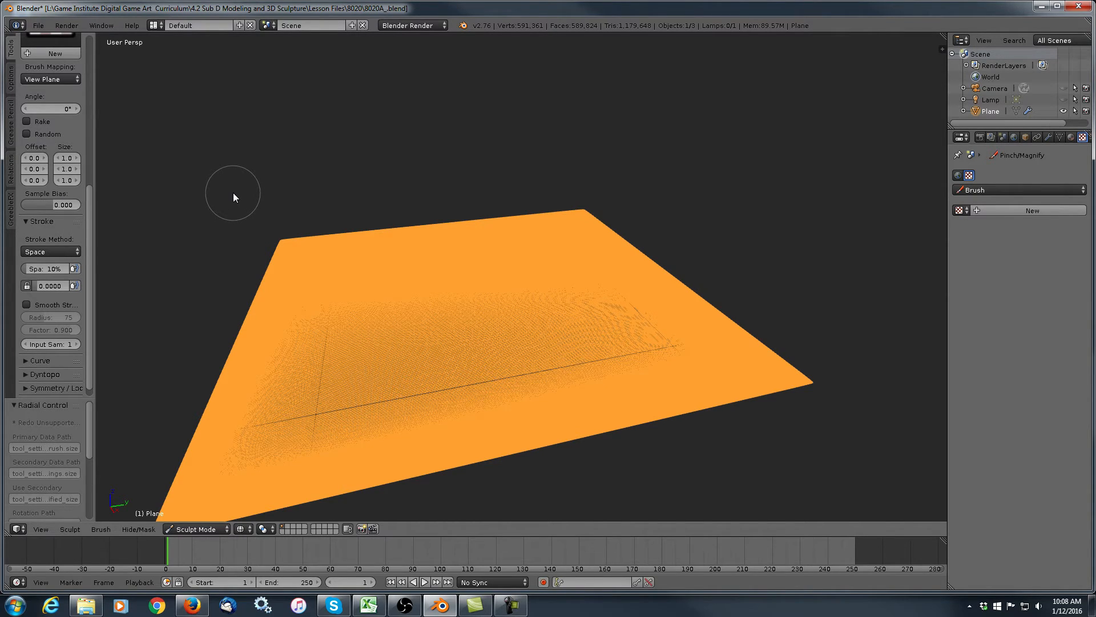
left_click(243, 529)
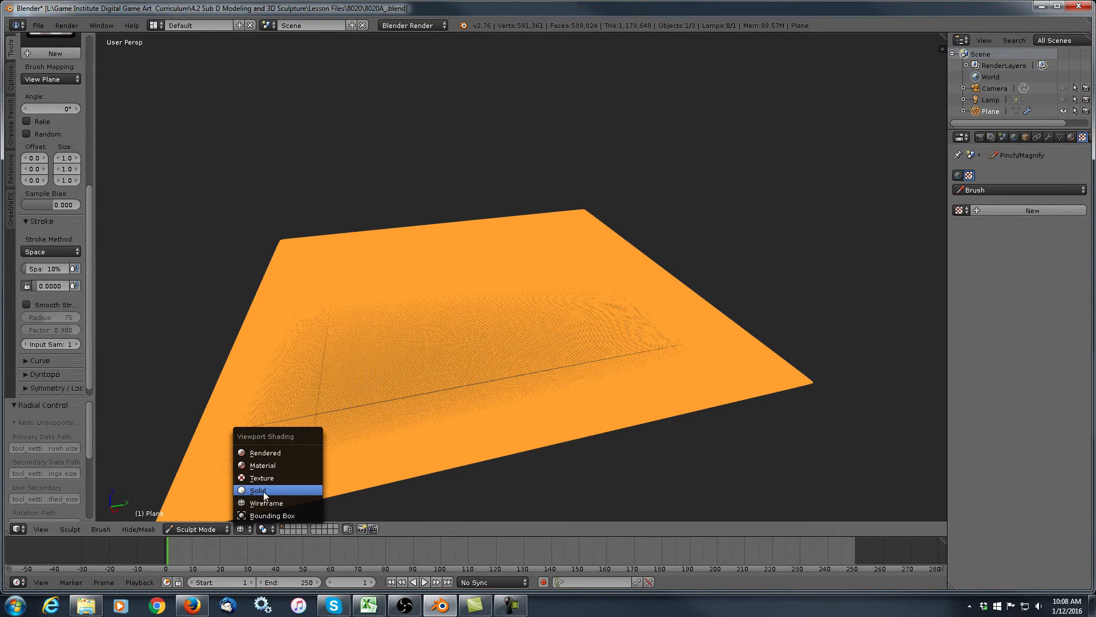
left_click(264, 492)
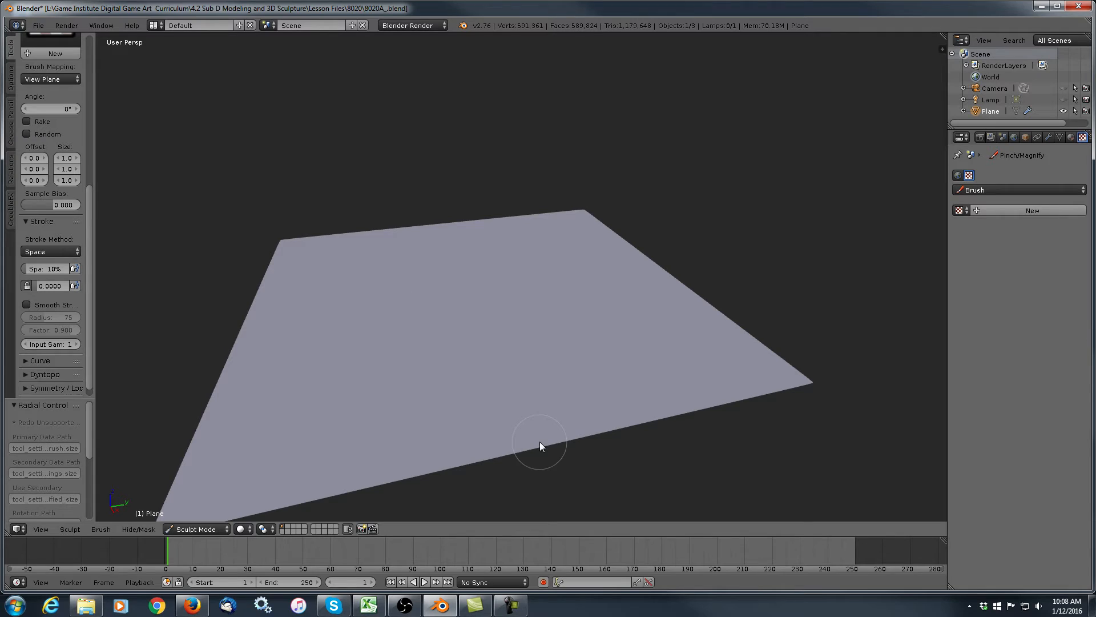
key("Right")
middle_click_drag(705, 283, 627, 273)
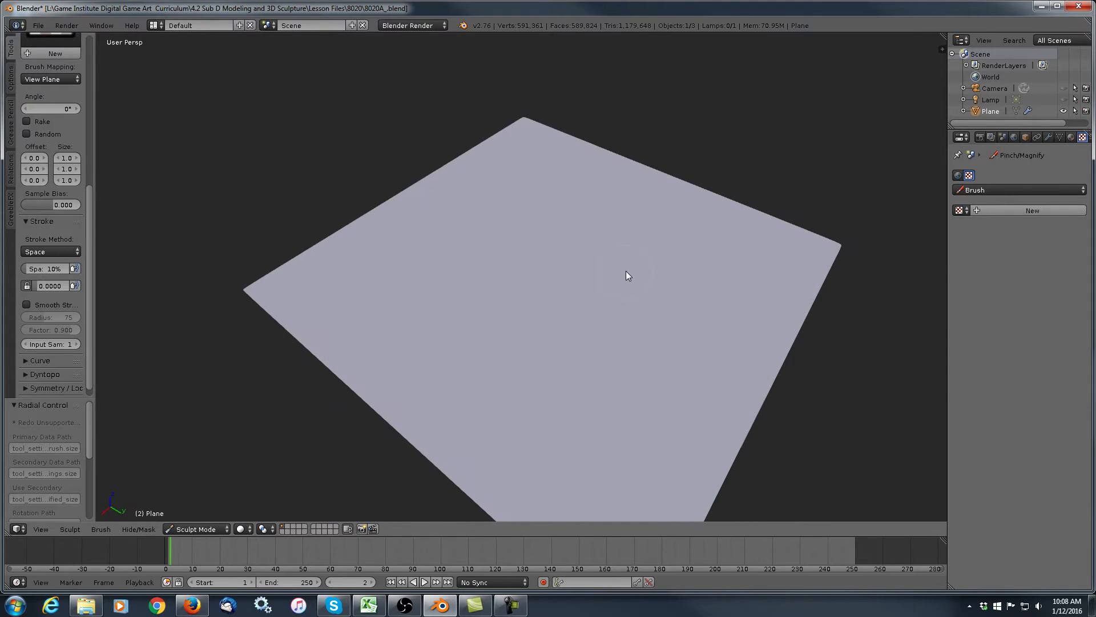
scroll(540, 231, "up", 3)
scroll(522, 232, "down", 2)
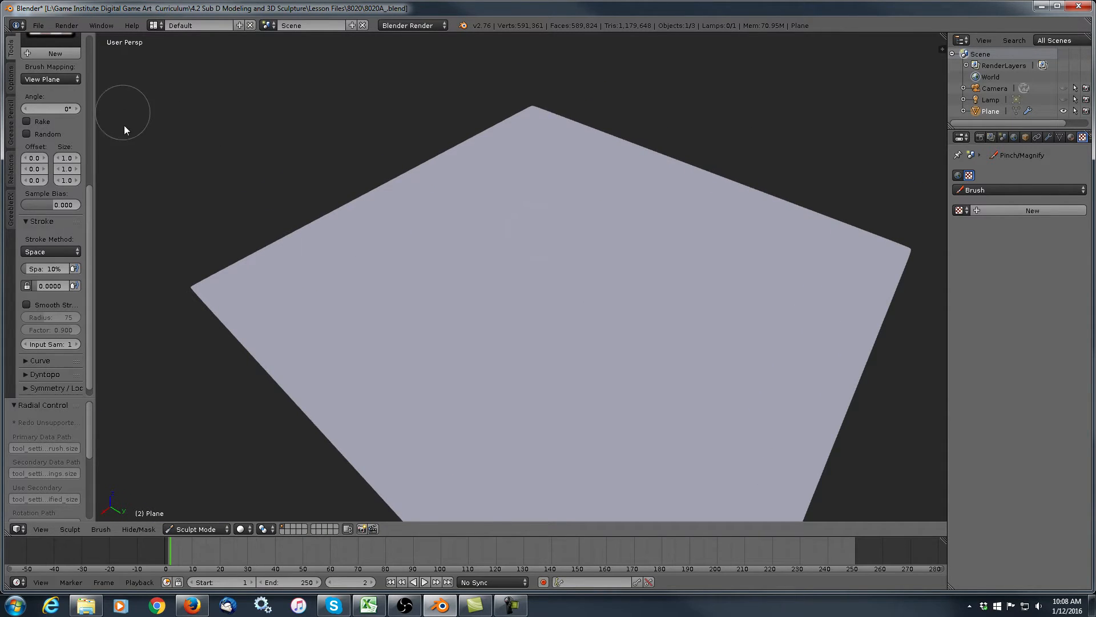
Choose the SculptDraw brush and sculpt a looping raised stroke across the middle of the plane.
left_click_drag(91, 195, 92, 31)
left_click(65, 83)
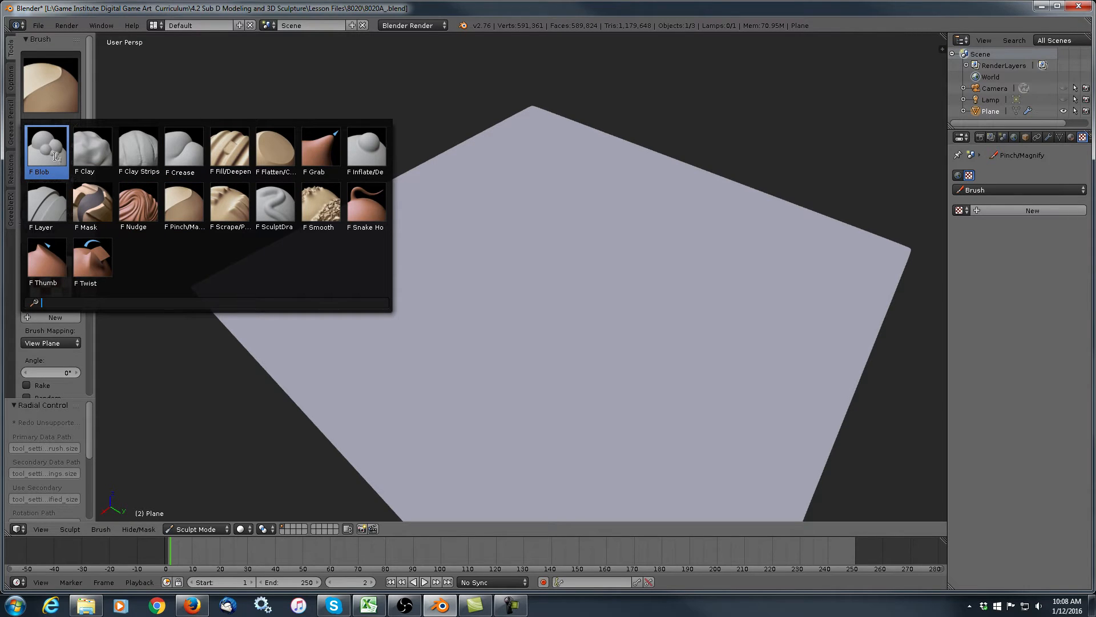
left_click(281, 199)
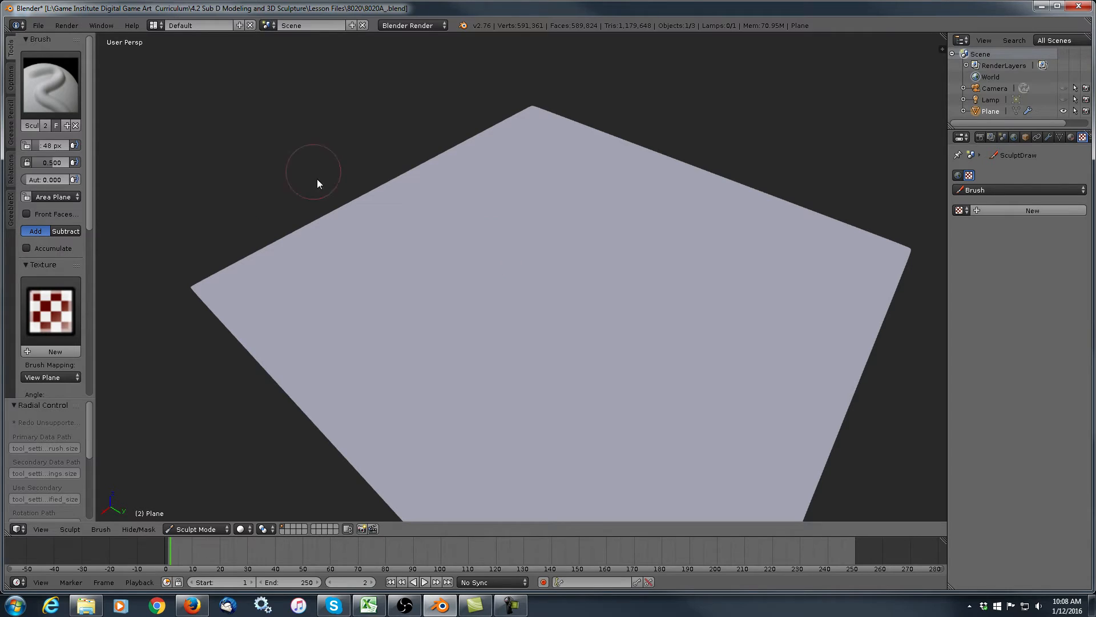
mouse_move(456, 279)
left_mouse_down()
mouse_move(575, 267)
mouse_move(617, 357)
mouse_move(751, 408)
mouse_move(731, 411)
left_mouse_up()
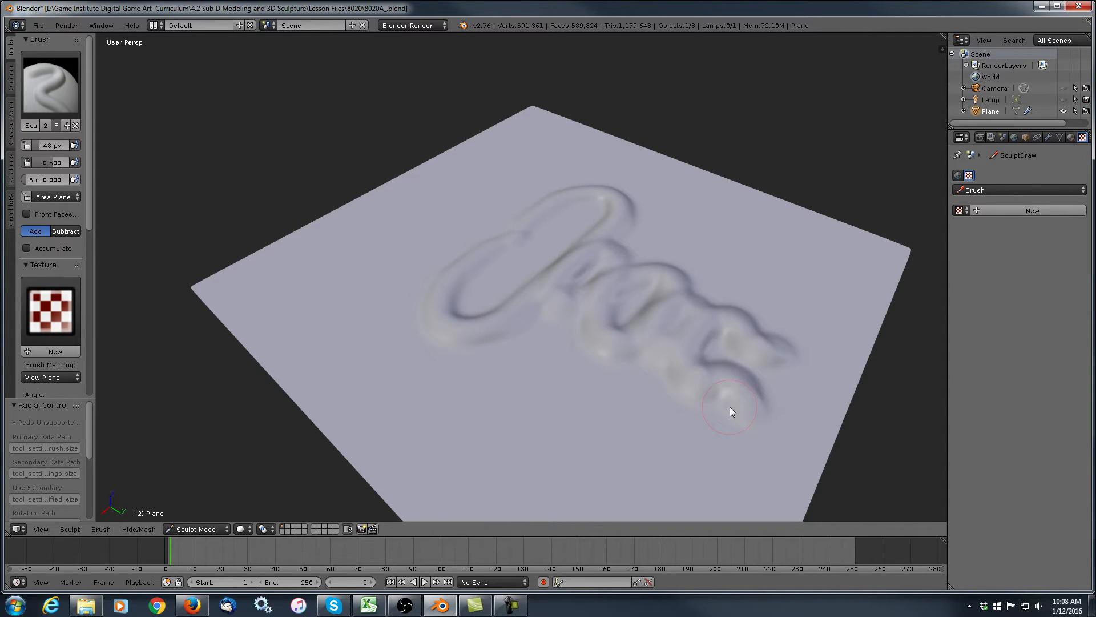
Expand the SculptDraw brush's Symmetry / Lock settings and examine the mirror, radial and lock options.
left_click_drag(91, 199, 94, 378)
left_click(66, 376)
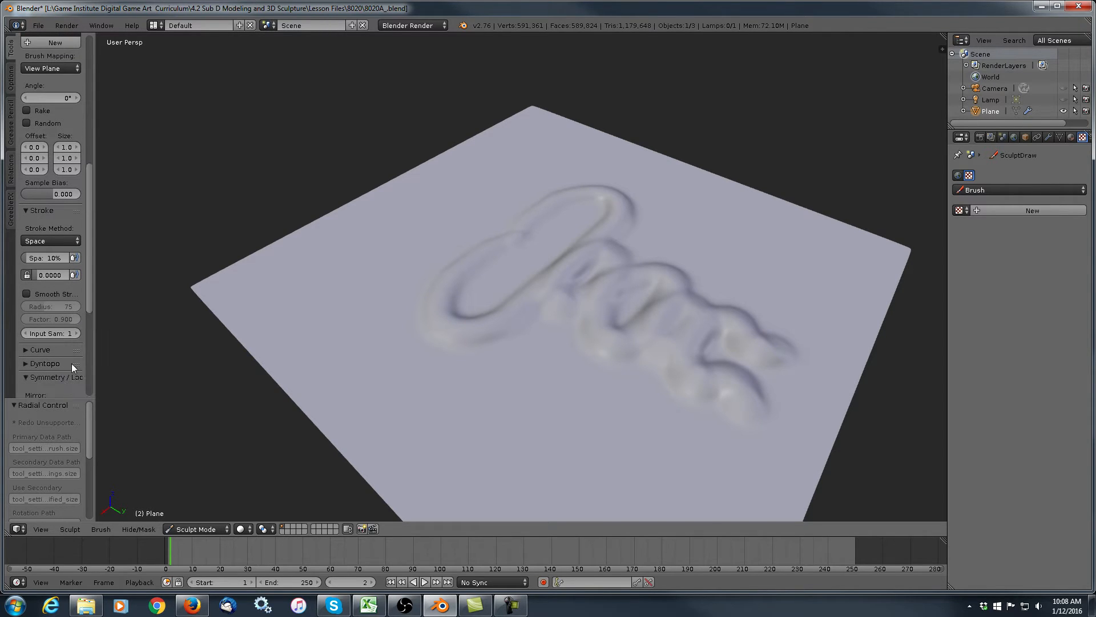
scroll(88, 309, "down", 5)
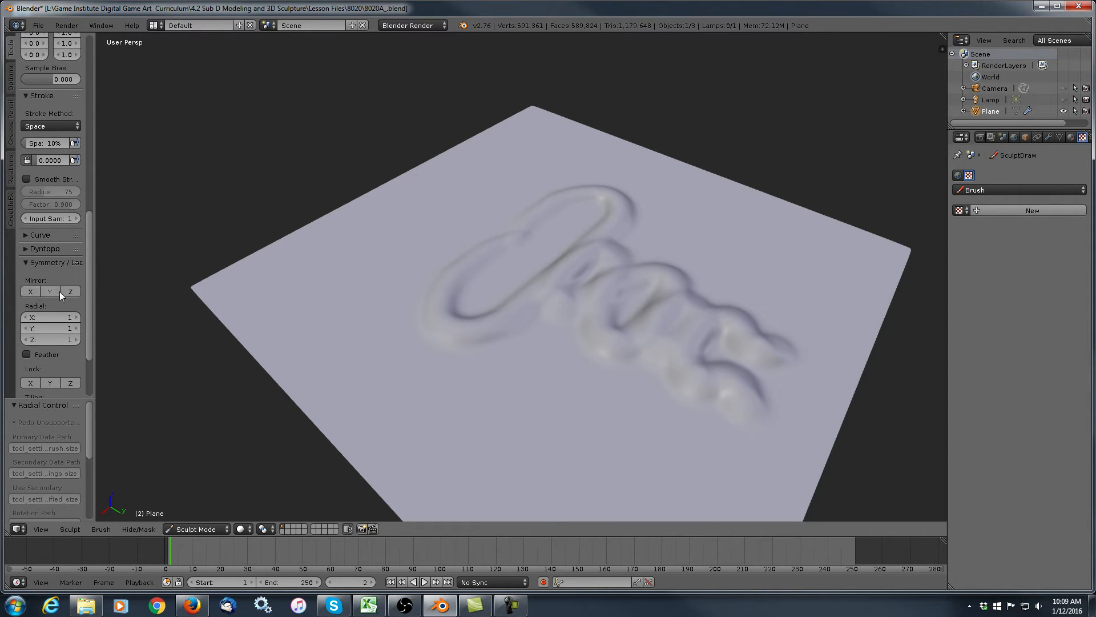
left_click_drag(91, 276, 105, 114)
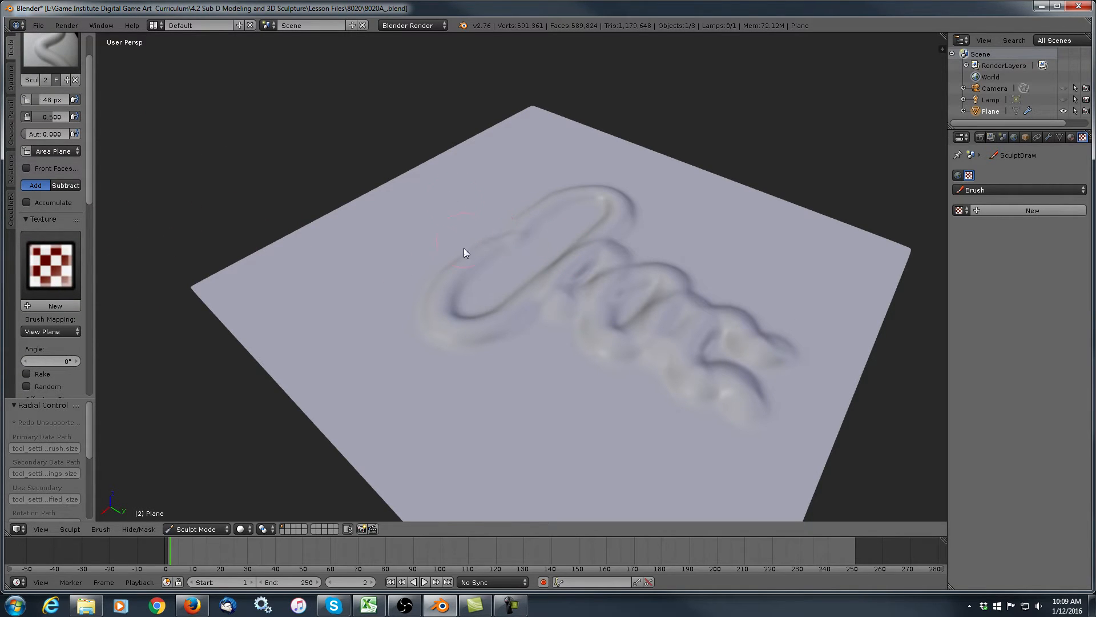
Sculpt ridges over the existing stroke, then enlarge the brush radius to 148 px and raise broad forms across the plane.
mouse_move(418, 237)
left_mouse_down()
mouse_move(389, 336)
mouse_move(425, 327)
mouse_move(434, 353)
mouse_move(472, 333)
left_mouse_up()
key("f")
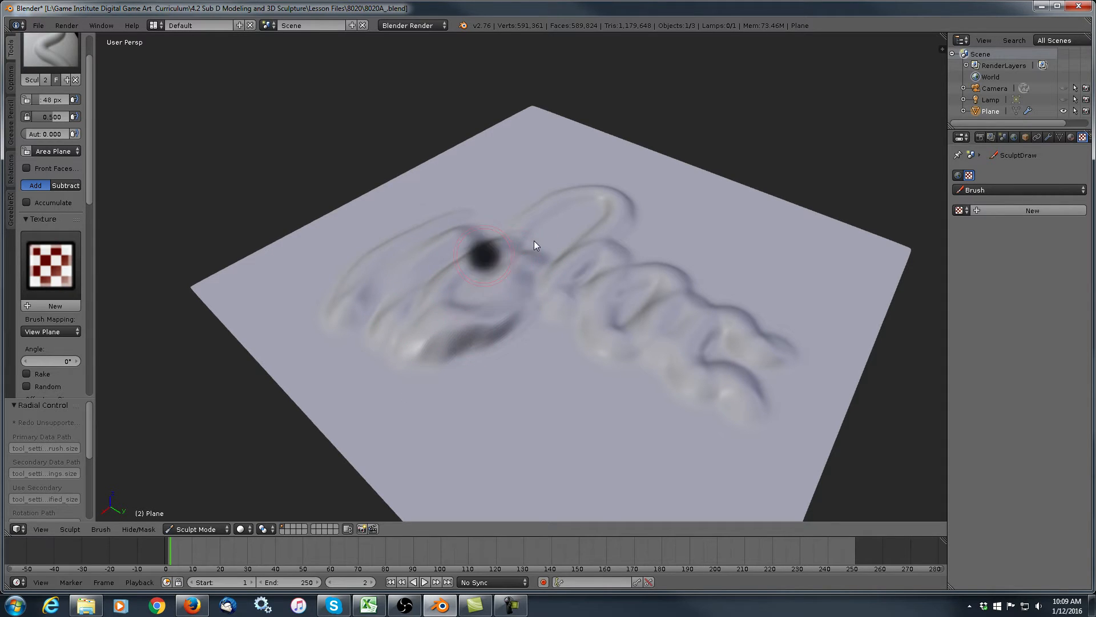
left_click(569, 225)
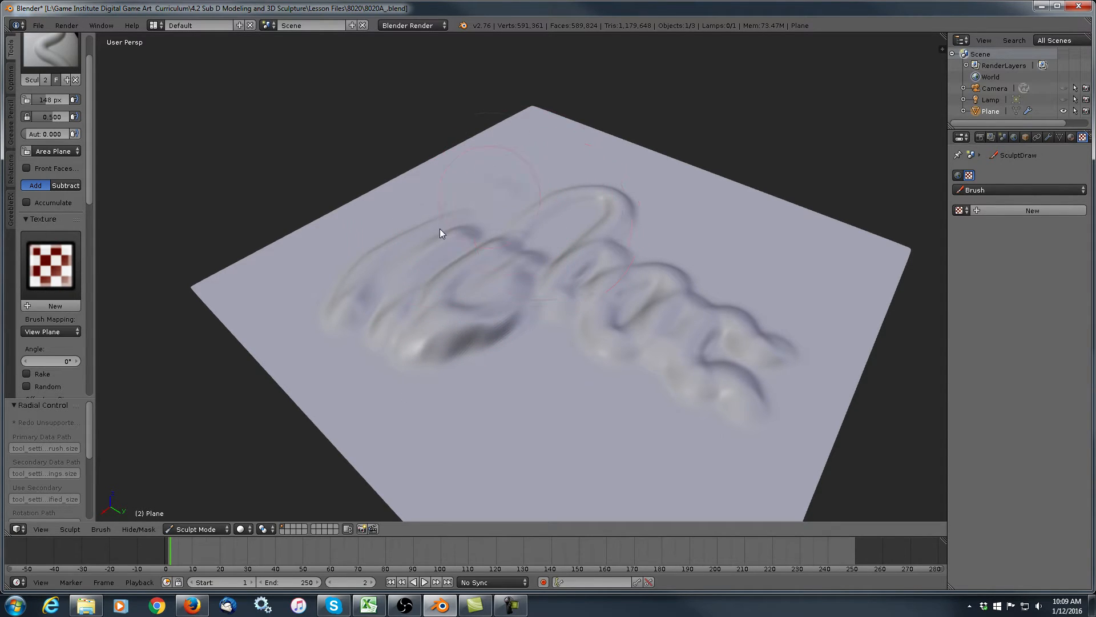
mouse_move(439, 232)
left_mouse_down()
mouse_move(529, 226)
mouse_move(495, 277)
mouse_move(540, 362)
mouse_move(348, 380)
mouse_move(475, 190)
mouse_move(605, 196)
mouse_move(693, 215)
mouse_move(576, 239)
mouse_move(558, 265)
mouse_move(617, 304)
mouse_move(569, 447)
mouse_move(628, 372)
left_mouse_up()
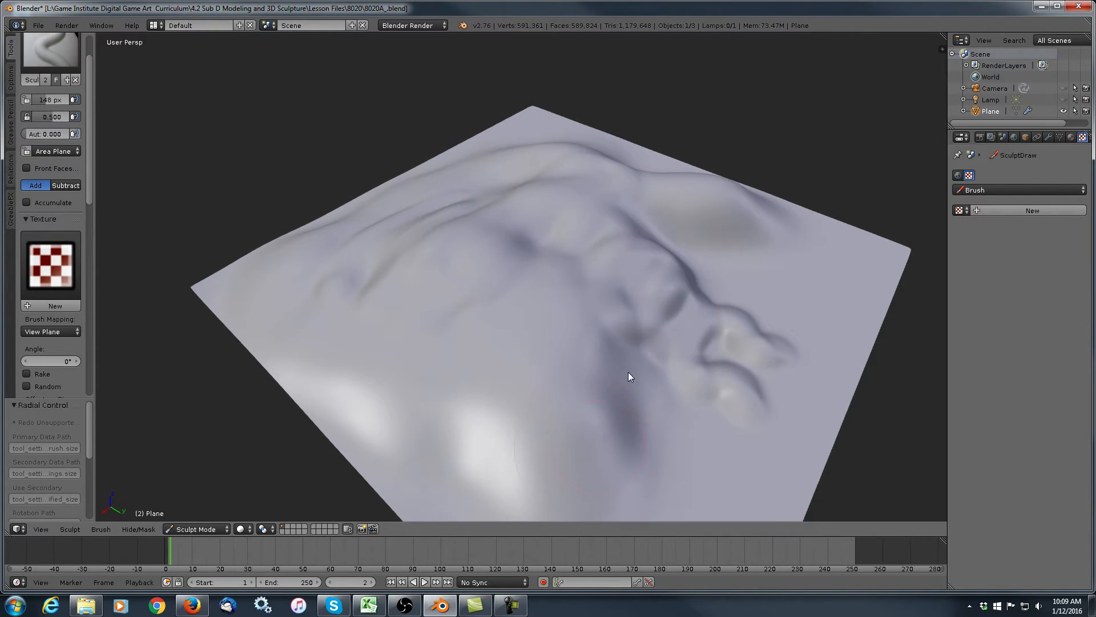
Reduce the brush radius to 56 px and sculpt many small overlapping ridges and bumps over the raised forms.
key("f")
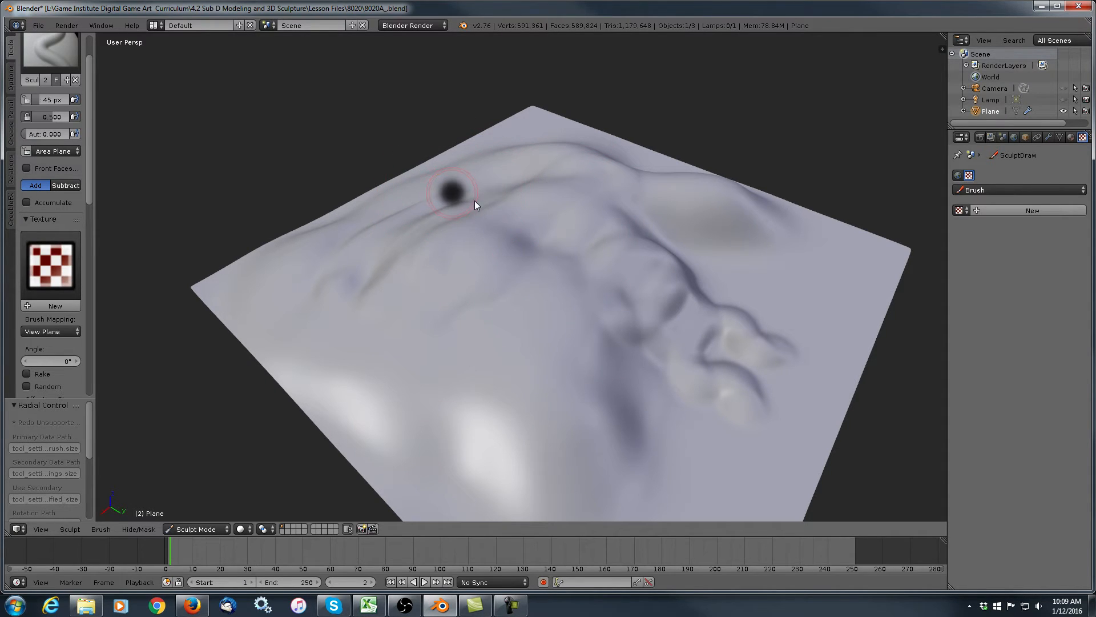
left_click(479, 207)
mouse_move(456, 281)
left_mouse_down()
mouse_move(477, 345)
mouse_move(549, 311)
mouse_move(514, 365)
mouse_move(423, 332)
left_mouse_up()
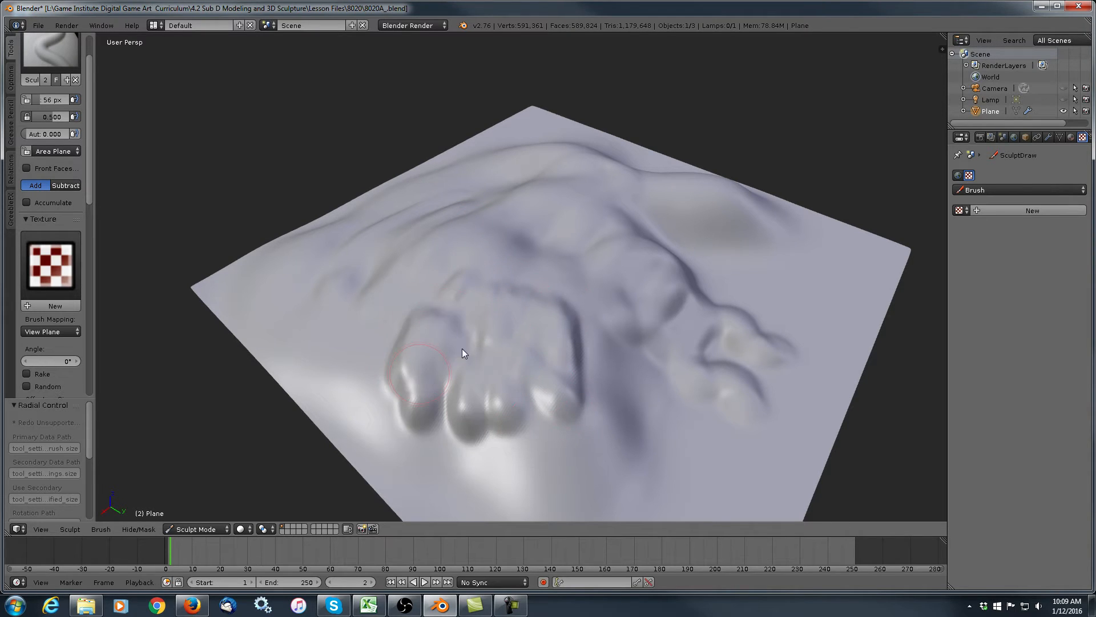
mouse_move(490, 366)
left_mouse_down()
mouse_move(441, 387)
mouse_move(418, 330)
mouse_move(367, 376)
mouse_move(404, 304)
mouse_move(364, 321)
mouse_move(391, 275)
mouse_move(536, 318)
left_mouse_up()
mouse_move(618, 396)
left_mouse_down()
mouse_move(591, 427)
mouse_move(580, 379)
left_mouse_up()
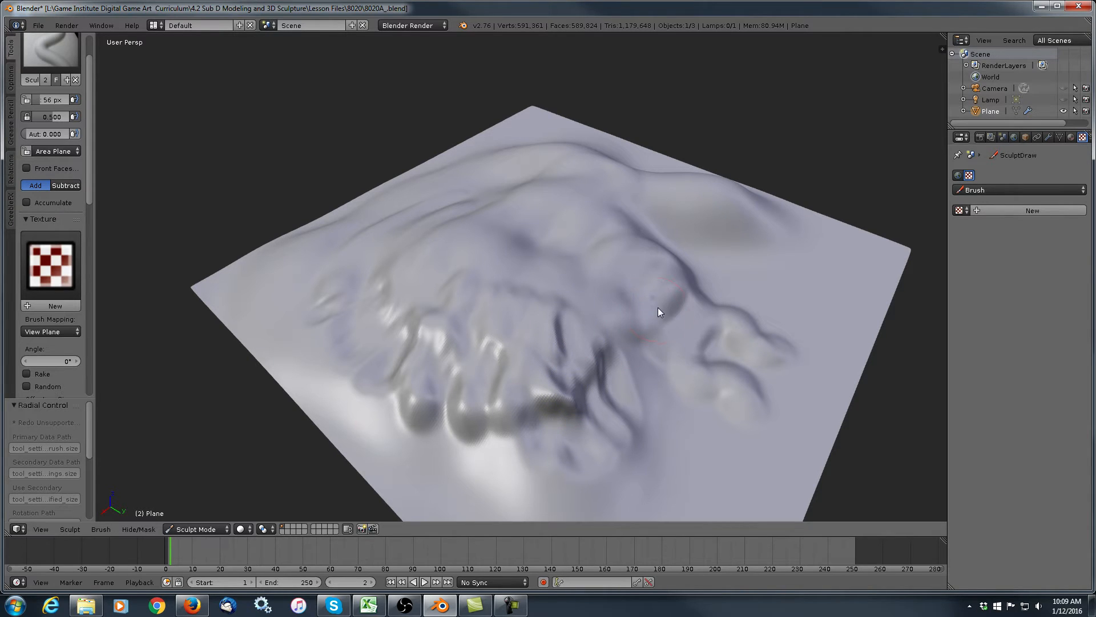
left_click_drag(583, 281, 678, 446)
mouse_move(709, 410)
left_mouse_down()
mouse_move(749, 399)
mouse_move(794, 328)
mouse_move(779, 298)
left_mouse_up()
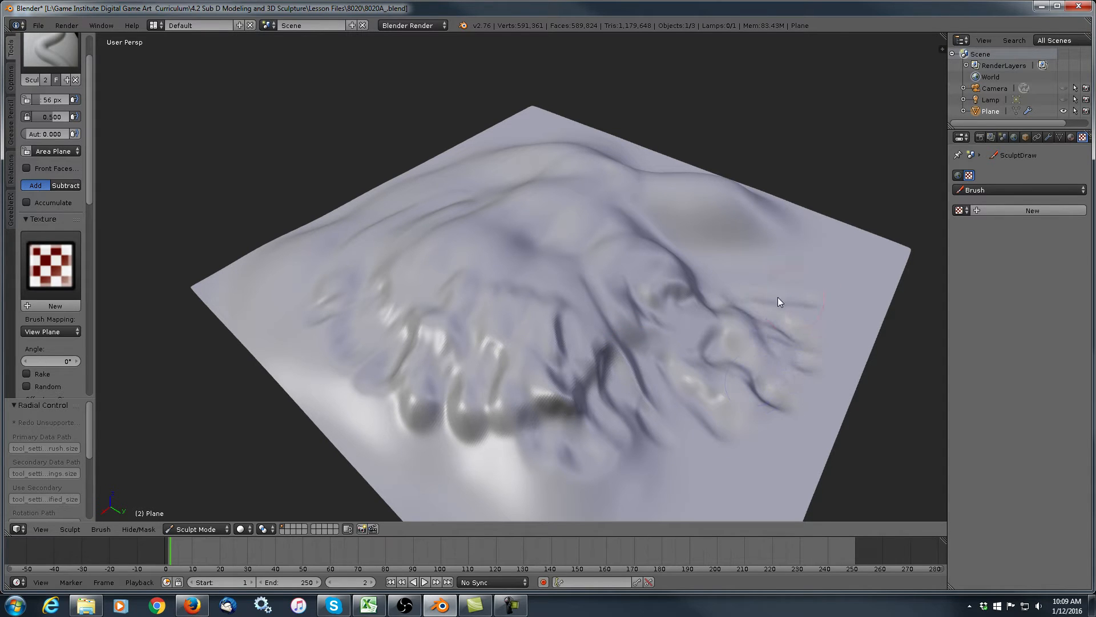
mouse_move(679, 278)
middle_mouse_down()
mouse_move(600, 238)
mouse_move(684, 264)
mouse_move(569, 341)
middle_mouse_up()
mouse_move(522, 327)
left_mouse_down()
mouse_move(465, 368)
mouse_move(447, 340)
left_mouse_up()
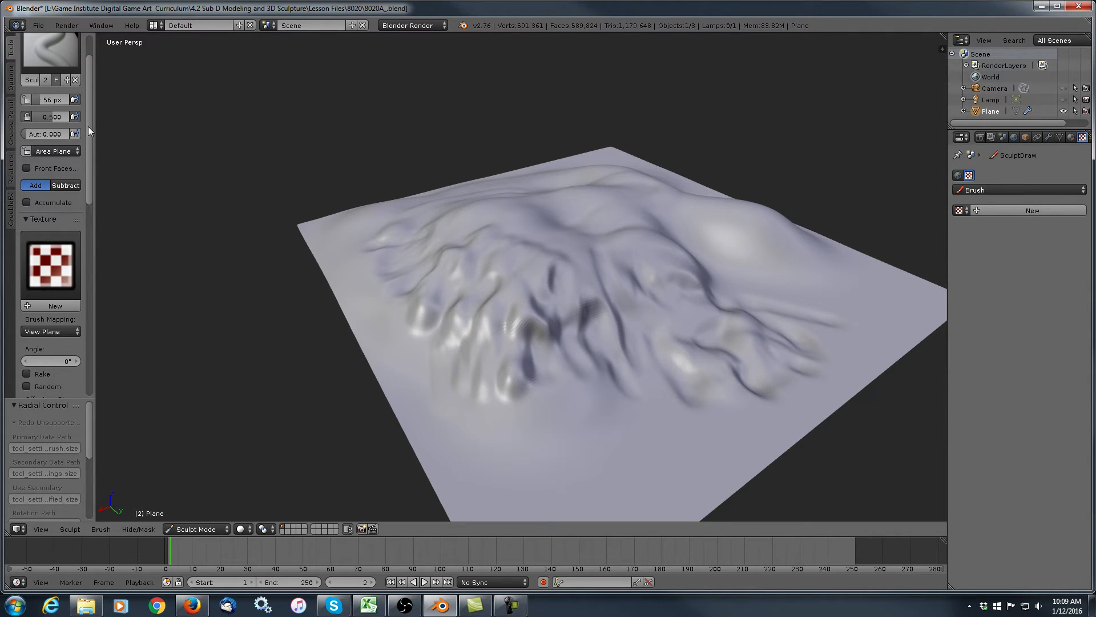
Set the brush's stroke spacing to 49% and sculpt a beaded, curved stroke around the front of the raised forms.
mouse_move(88, 128)
left_mouse_down()
mouse_move(102, 239)
mouse_move(89, 224)
left_mouse_up()
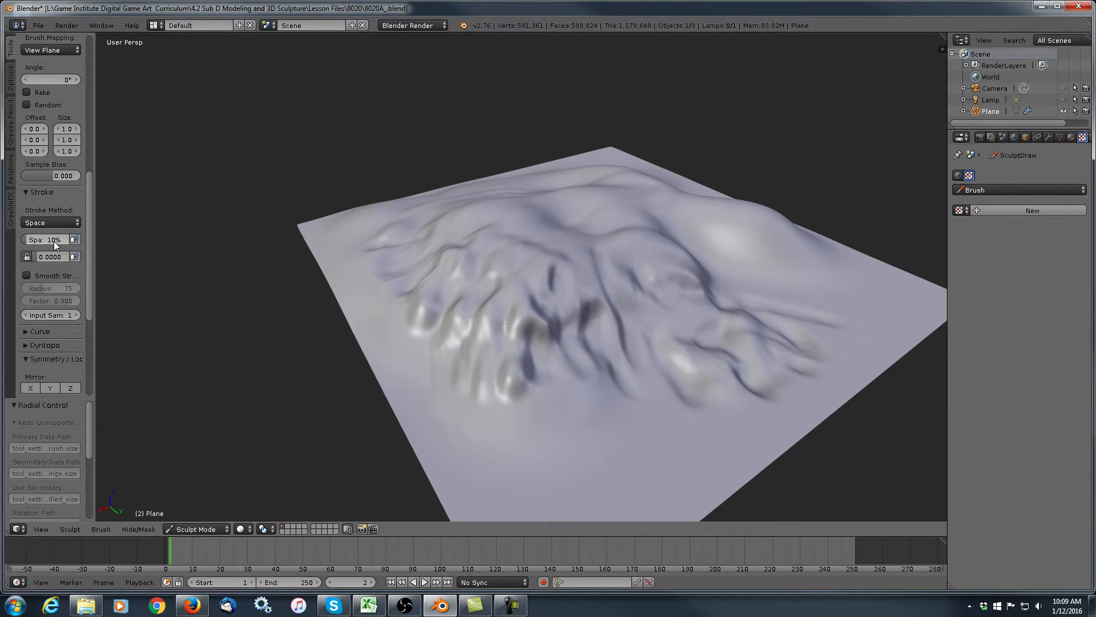
mouse_move(86, 223)
left_mouse_down()
mouse_move(94, 98)
mouse_move(55, 73)
left_mouse_up()
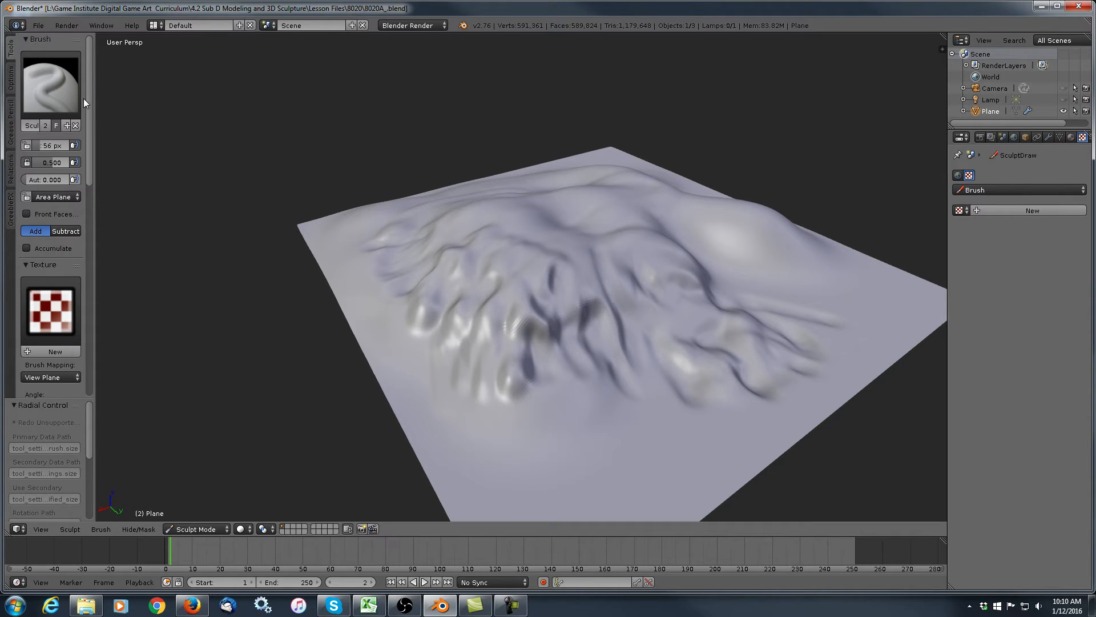
left_click_drag(90, 100, 81, 175)
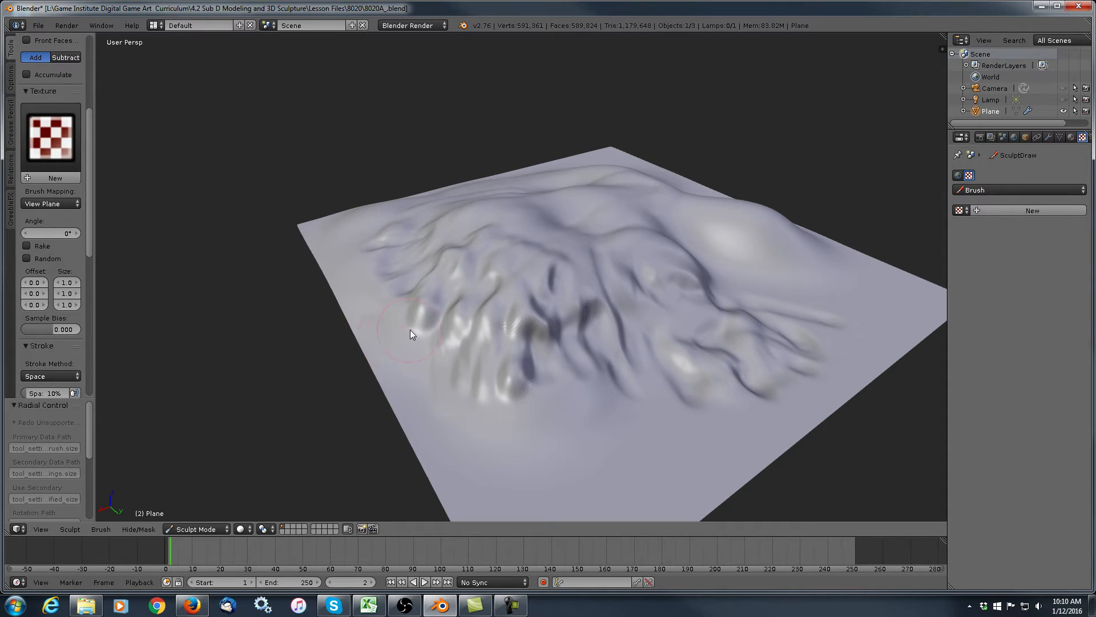
left_click_drag(91, 206, 93, 259)
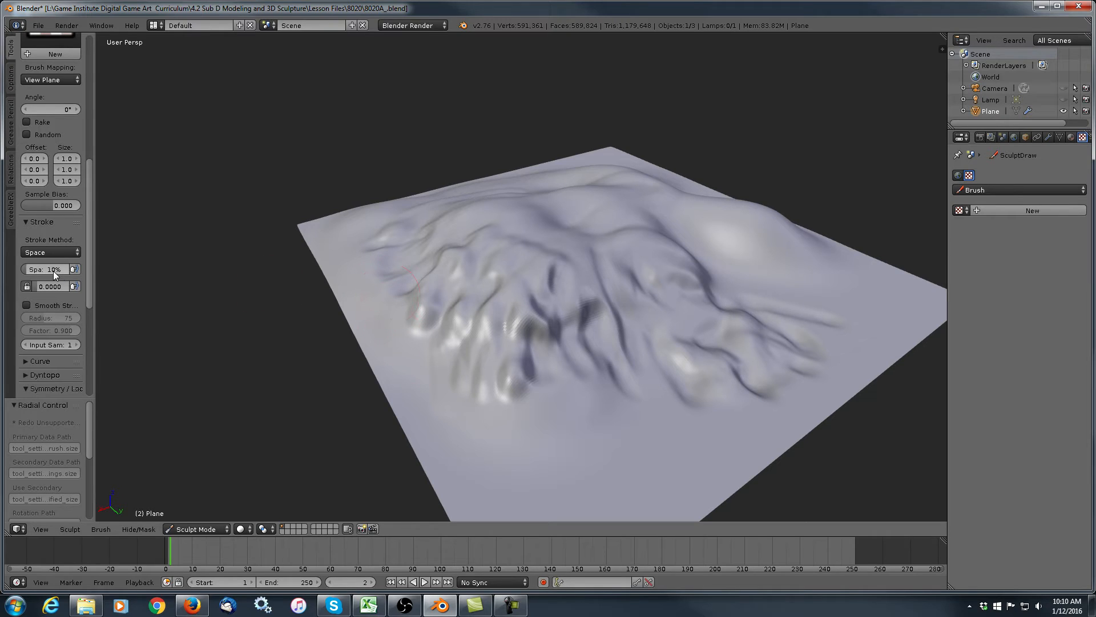
left_click_drag(53, 272, 31, 265)
mouse_move(411, 386)
left_mouse_down()
mouse_move(498, 441)
mouse_move(626, 456)
mouse_move(736, 419)
left_mouse_up()
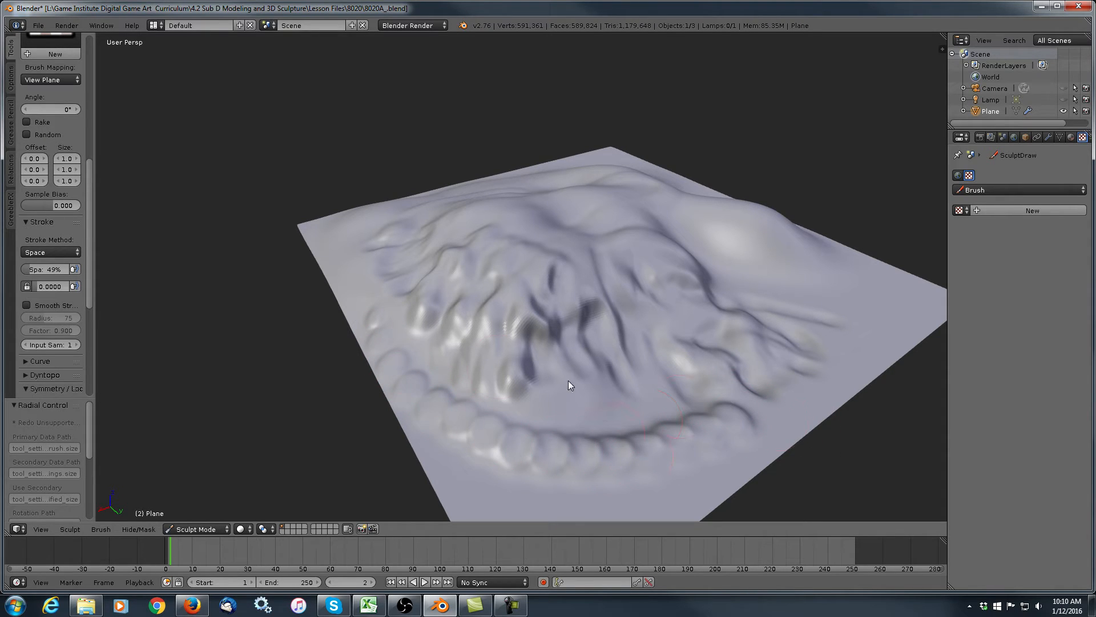
Set the stroke spacing back to 10% and sculpt continuous strokes inside and over the beaded curve.
left_click_drag(32, 271, 27, 271)
left_click_drag(27, 273, 25, 273)
mouse_move(417, 344)
left_mouse_down()
mouse_move(567, 436)
mouse_move(622, 414)
mouse_move(631, 379)
mouse_move(616, 372)
mouse_move(630, 364)
left_mouse_up()
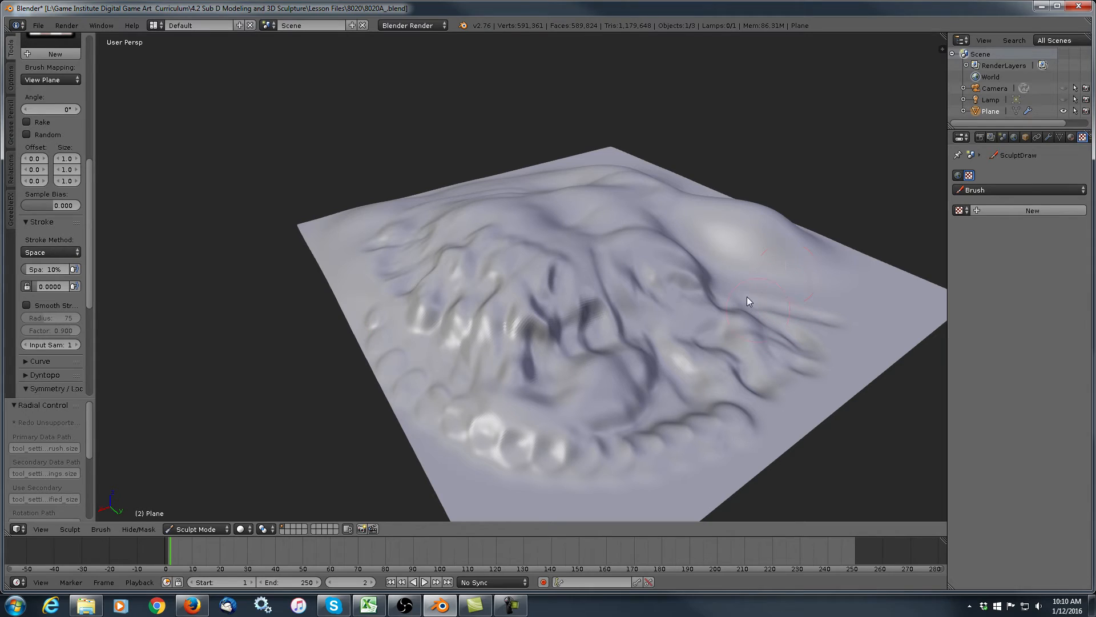
Enable Smooth Stroke, sculpt flowing lines across the raised forms with it, and disable the option again.
scroll(92, 257, "down", 2)
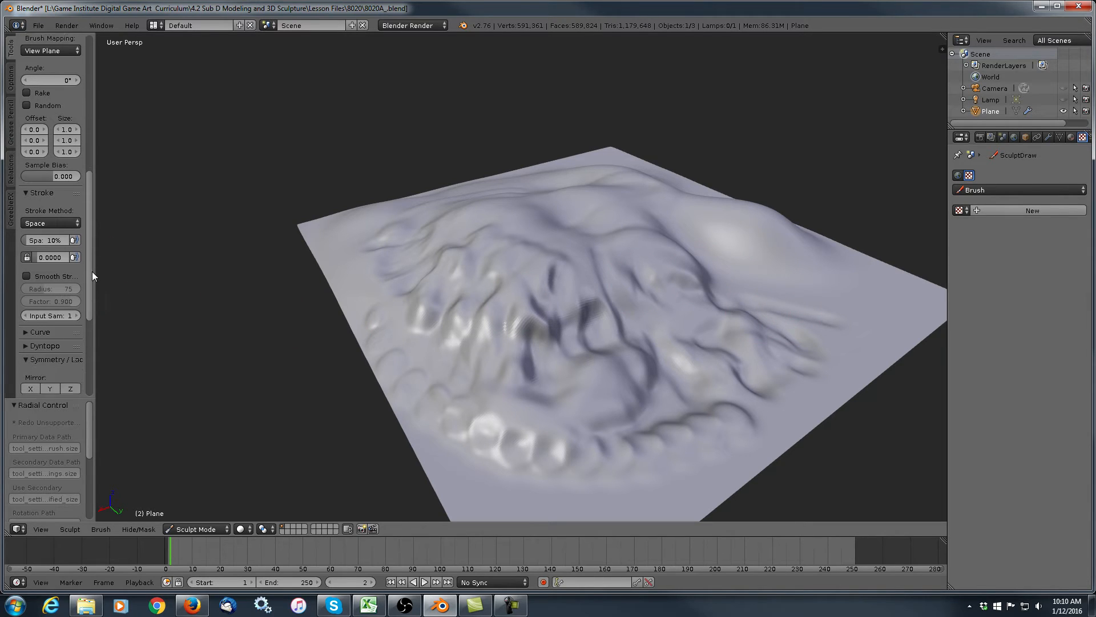
left_click(25, 268)
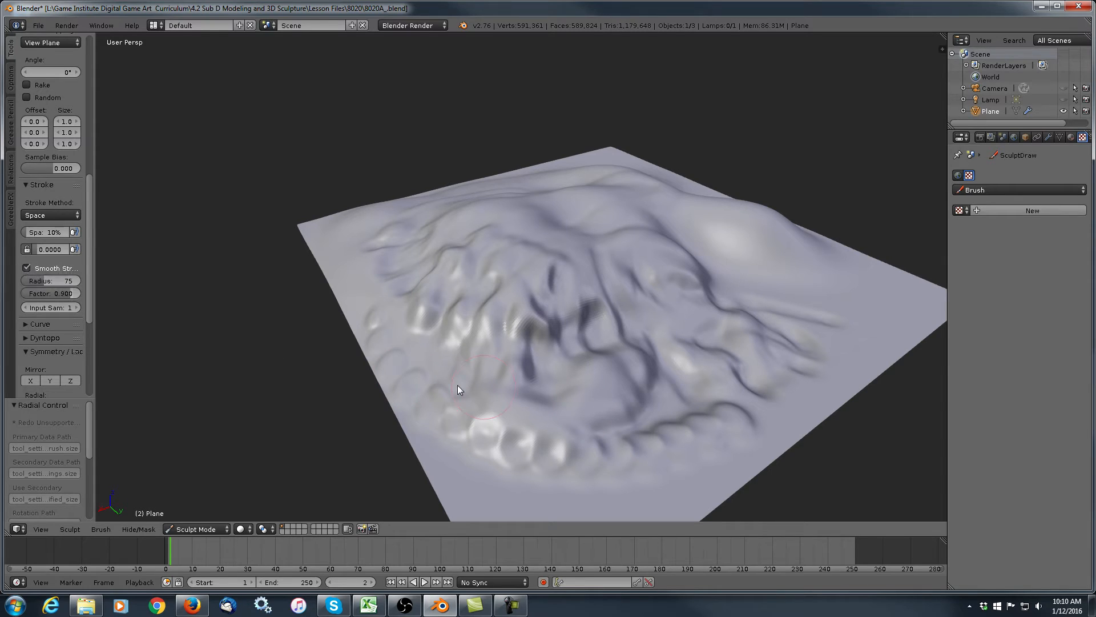
mouse_move(444, 359)
left_mouse_down()
mouse_move(483, 397)
mouse_move(569, 428)
mouse_move(691, 428)
mouse_move(756, 407)
mouse_move(833, 335)
mouse_move(850, 281)
mouse_move(814, 218)
mouse_move(695, 171)
mouse_move(611, 187)
mouse_move(597, 246)
mouse_move(723, 287)
mouse_move(805, 276)
mouse_move(837, 318)
mouse_move(854, 374)
mouse_move(712, 569)
left_mouse_up()
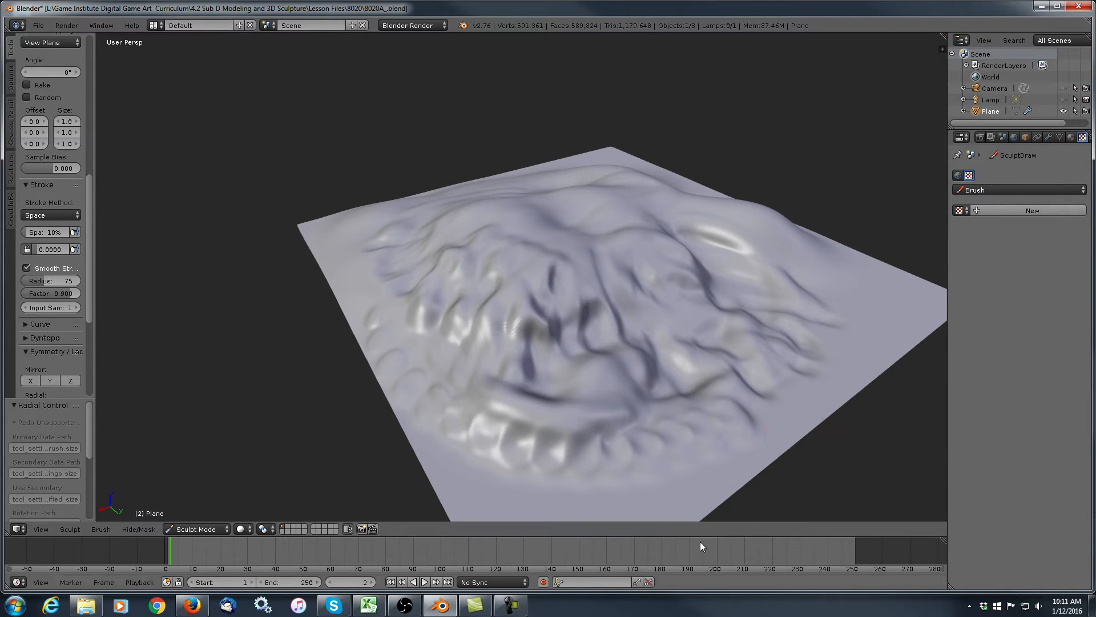
left_click(26, 268)
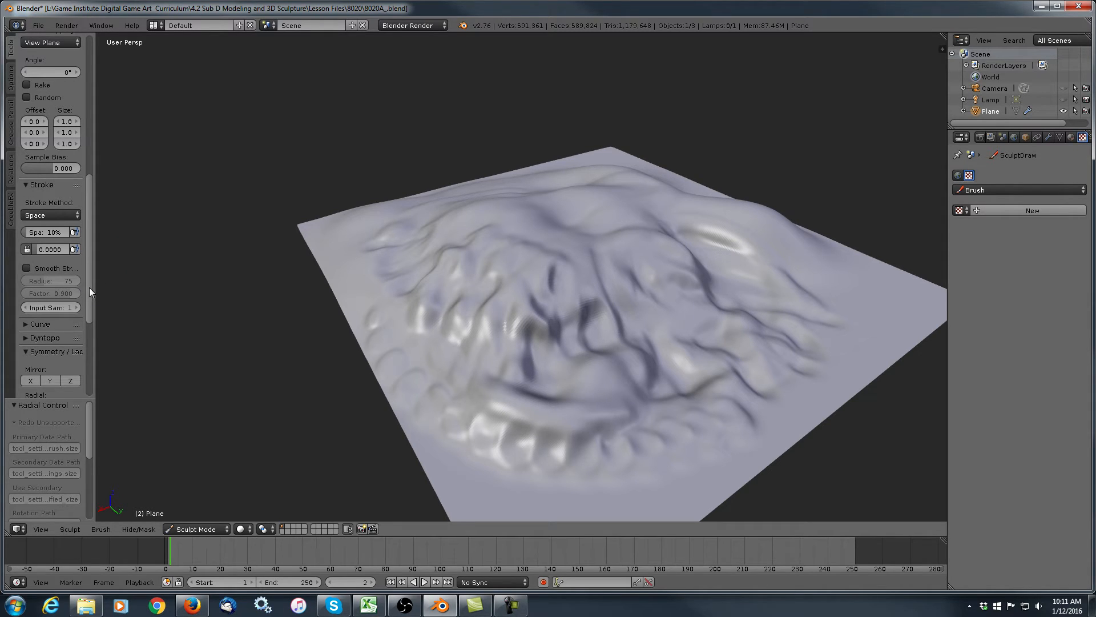
Expand the brush's Curve settings and move the upper falloff curve point outward to widen the falloff.
scroll(89, 286, "down", 3)
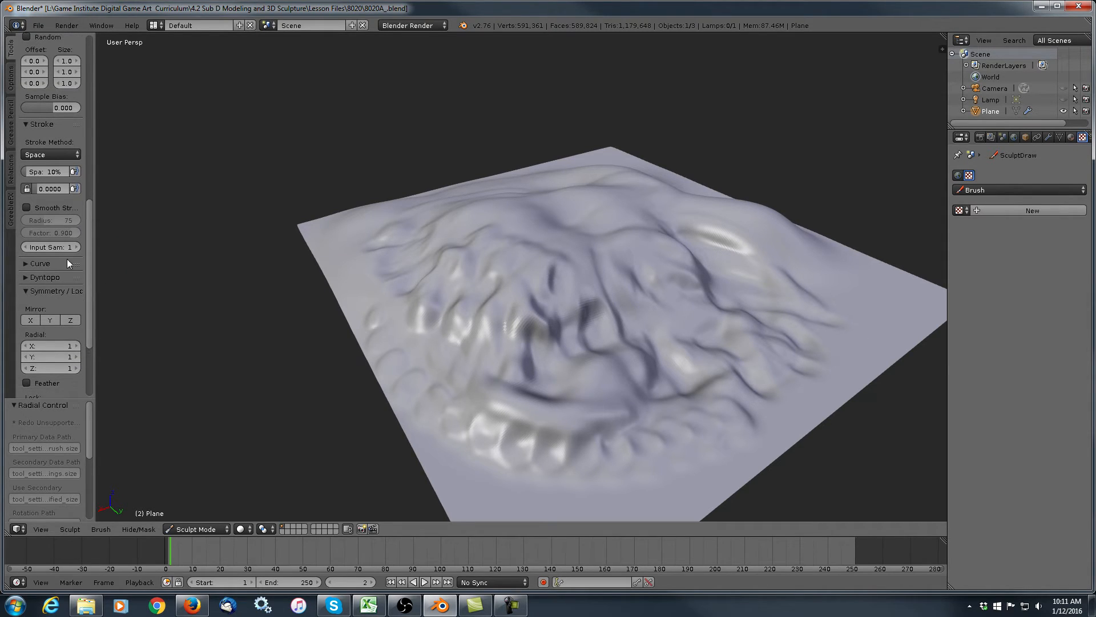
left_click(24, 264)
left_click_drag(88, 248, 89, 261)
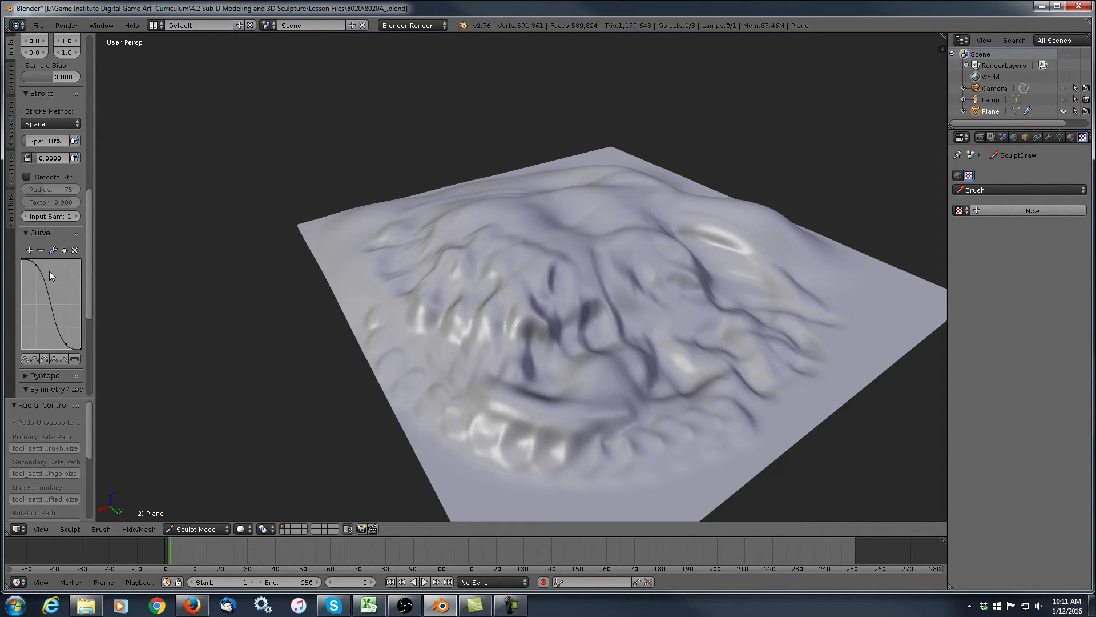
left_click_drag(36, 264, 54, 272)
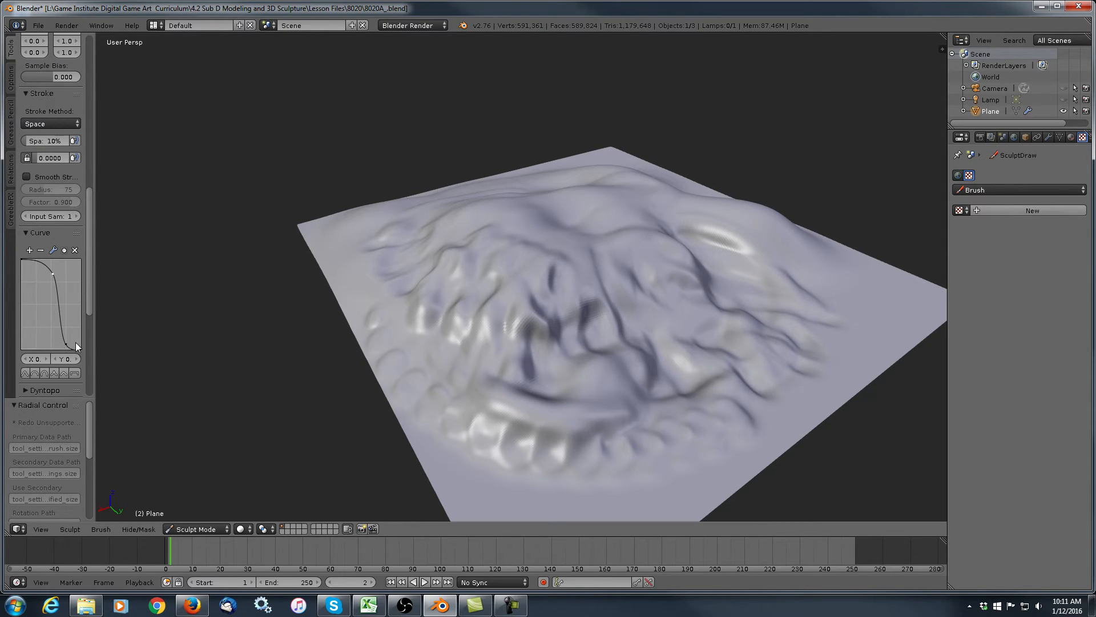
Sculpt a mound near the plane's corner with the round falloff preset, then a thin ridge beside it with the sharp preset.
left_click(36, 373)
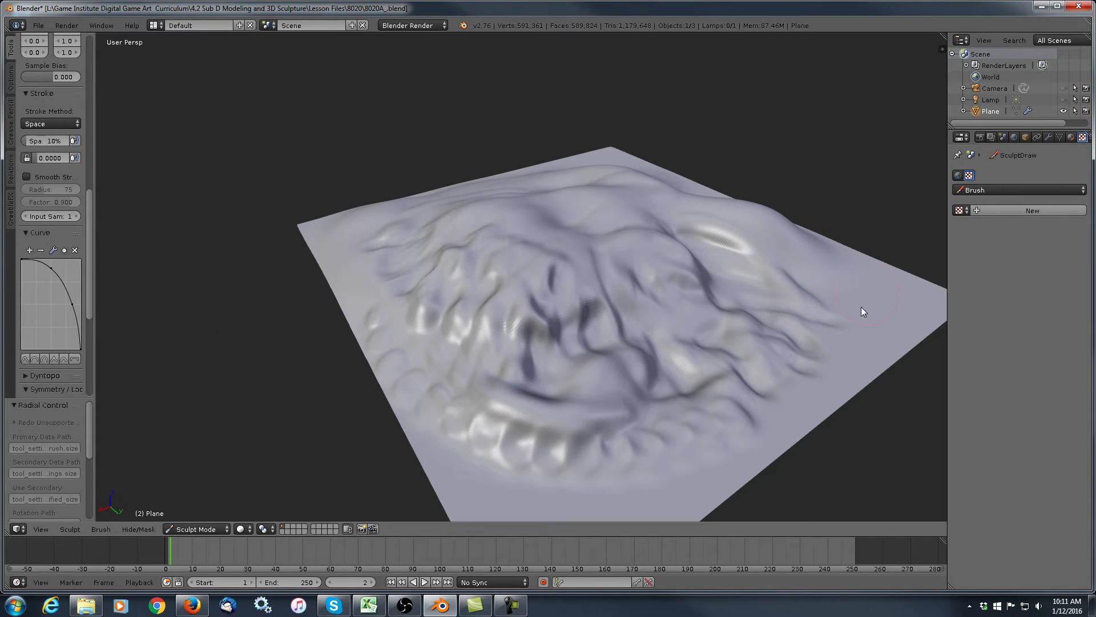
left_click_drag(855, 326, 859, 325)
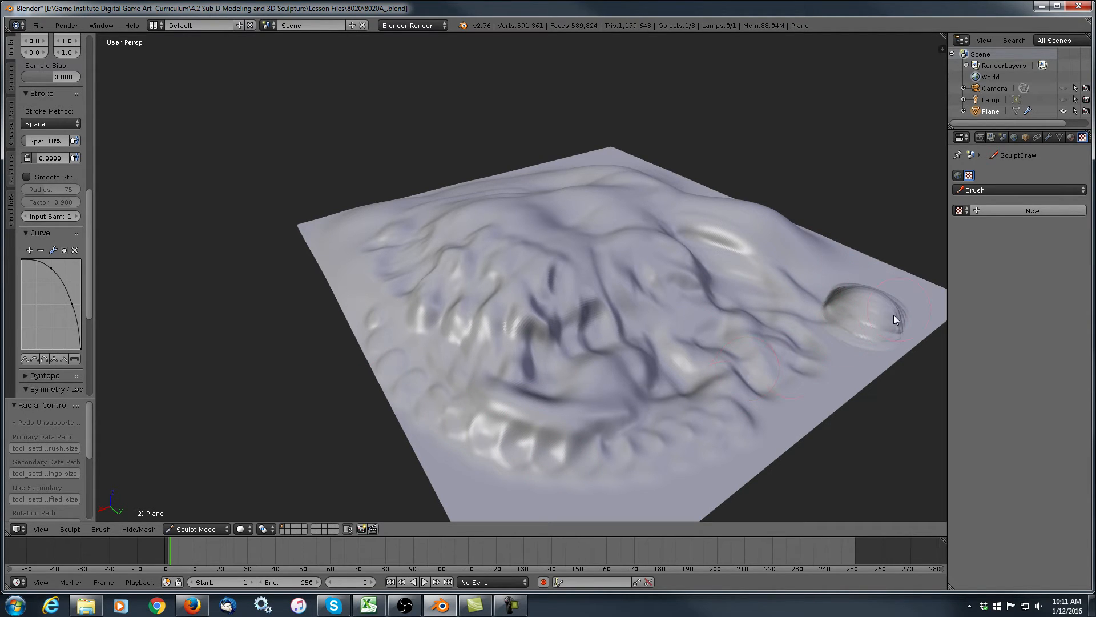
left_click(57, 360)
mouse_move(787, 415)
left_mouse_down()
mouse_move(838, 383)
mouse_move(801, 405)
left_mouse_up()
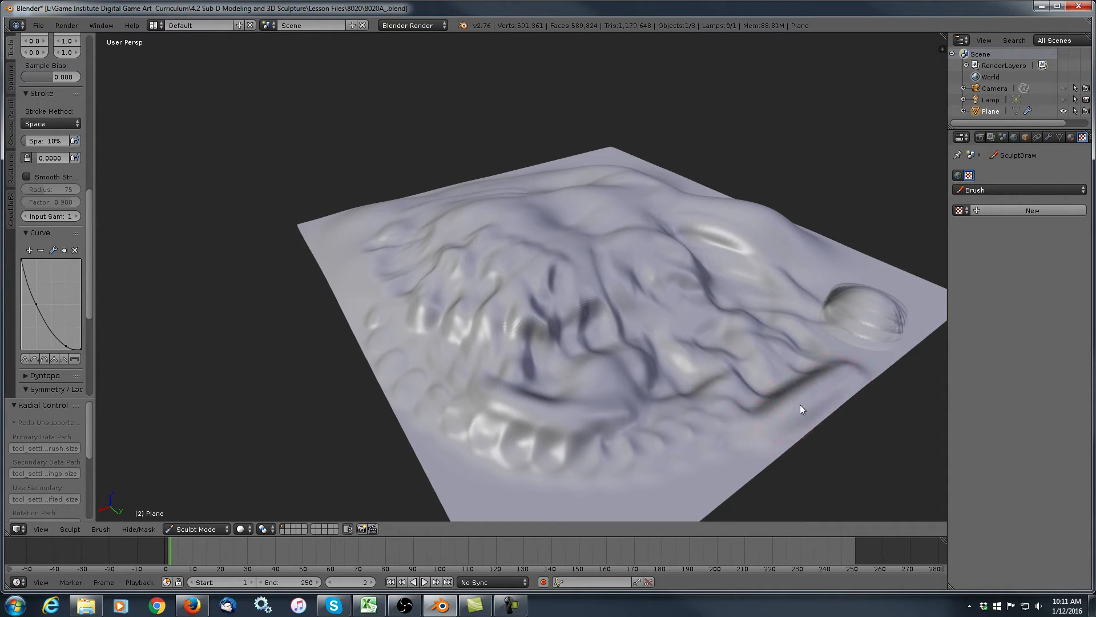
Sculpt a thin ridge near the plane's front edge with the sharp falloff, then hard-edged mirrored-looking rings near two corners with the constant falloff preset.
mouse_move(655, 494)
left_mouse_down()
mouse_move(594, 499)
mouse_move(715, 477)
left_mouse_up()
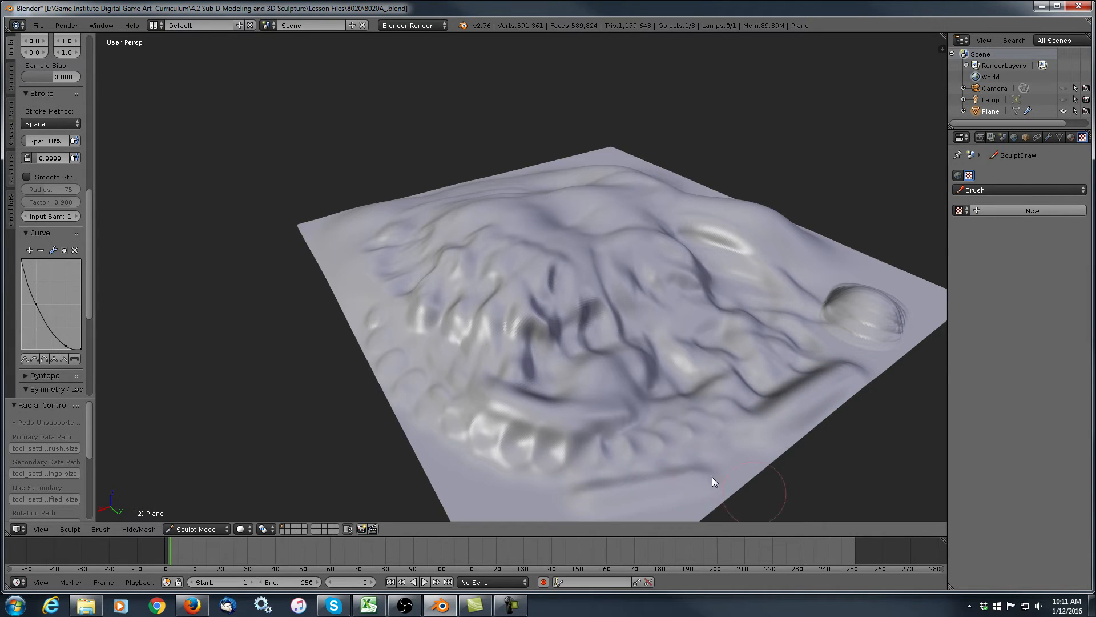
left_click(74, 360)
left_click_drag(484, 479, 490, 480)
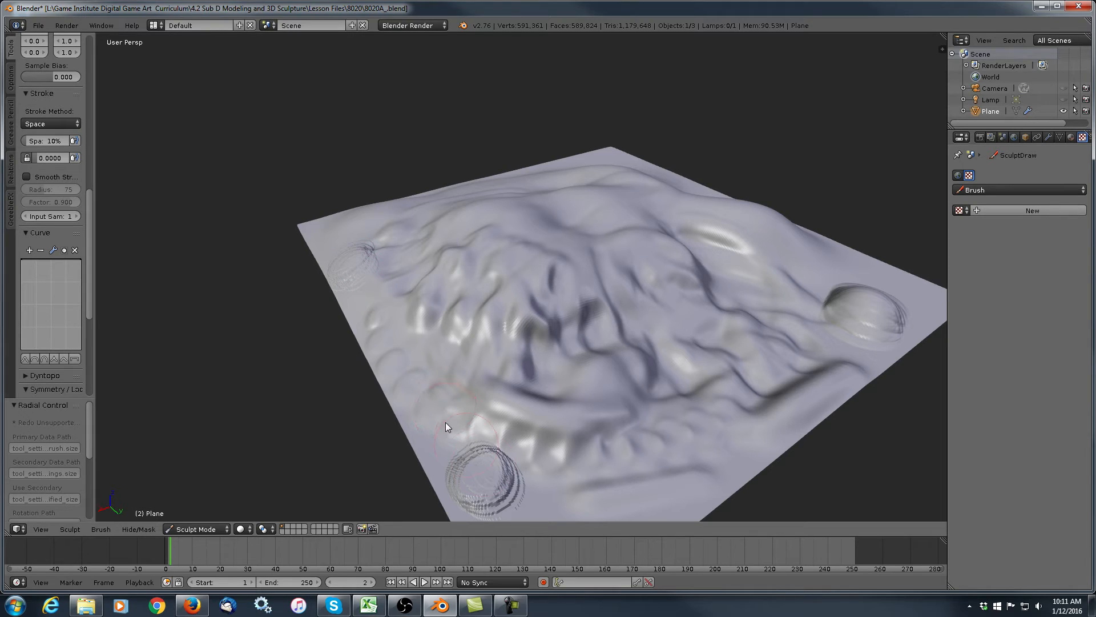
Apply the root falloff preset to the brush curve and move its lower point inward.
left_click(34, 359)
left_click(44, 359)
scroll(90, 296, "down", 5)
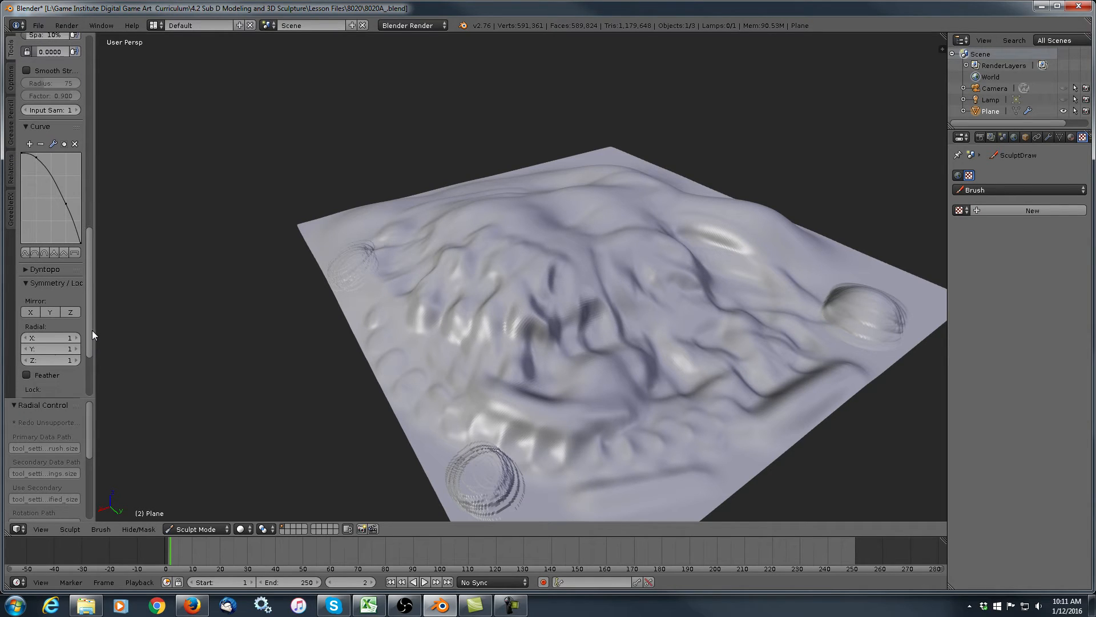
scroll(90, 313, "up", 3)
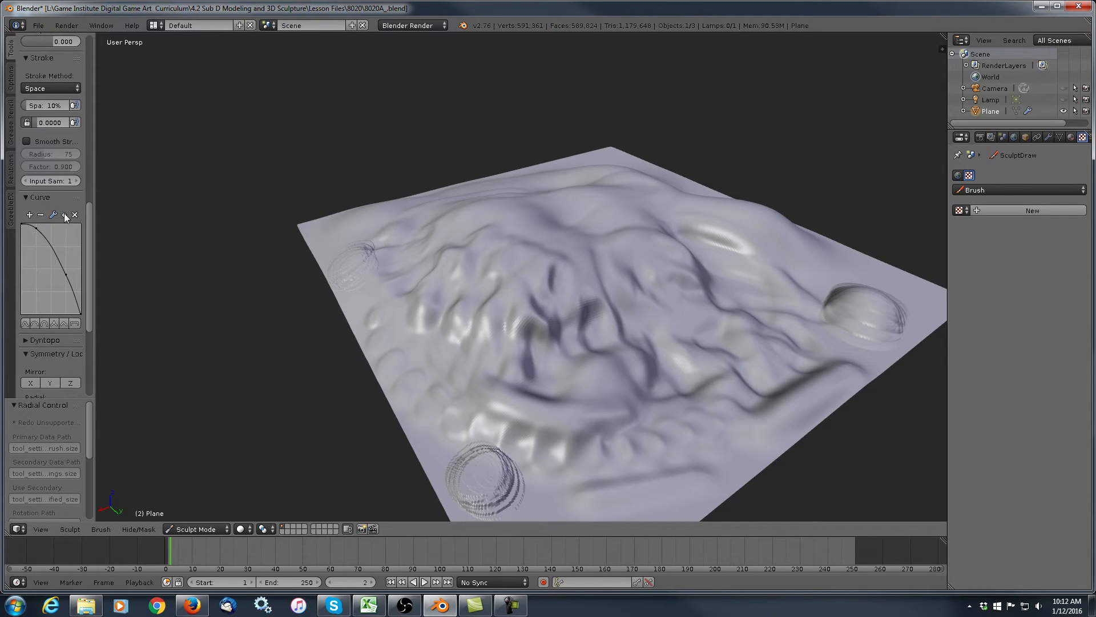
mouse_move(66, 275)
left_mouse_down()
mouse_move(41, 279)
mouse_move(67, 268)
left_mouse_up()
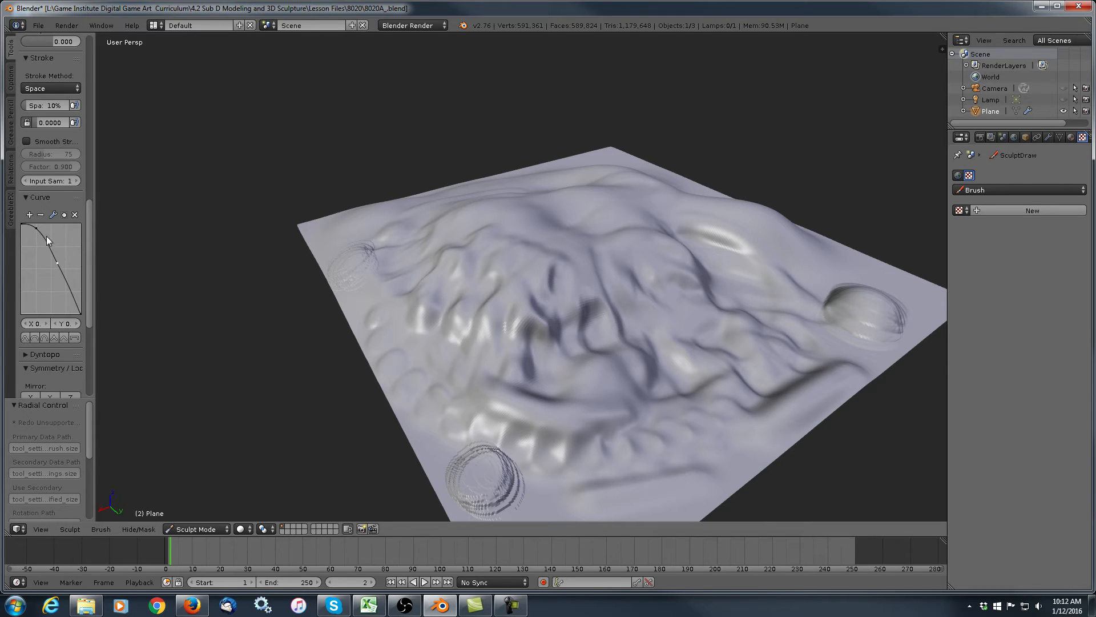
Sculpt a raised stroke across the existing forms with Y mirroring, then one across the front with only X mirroring enabled.
scroll(93, 268, "down", 5)
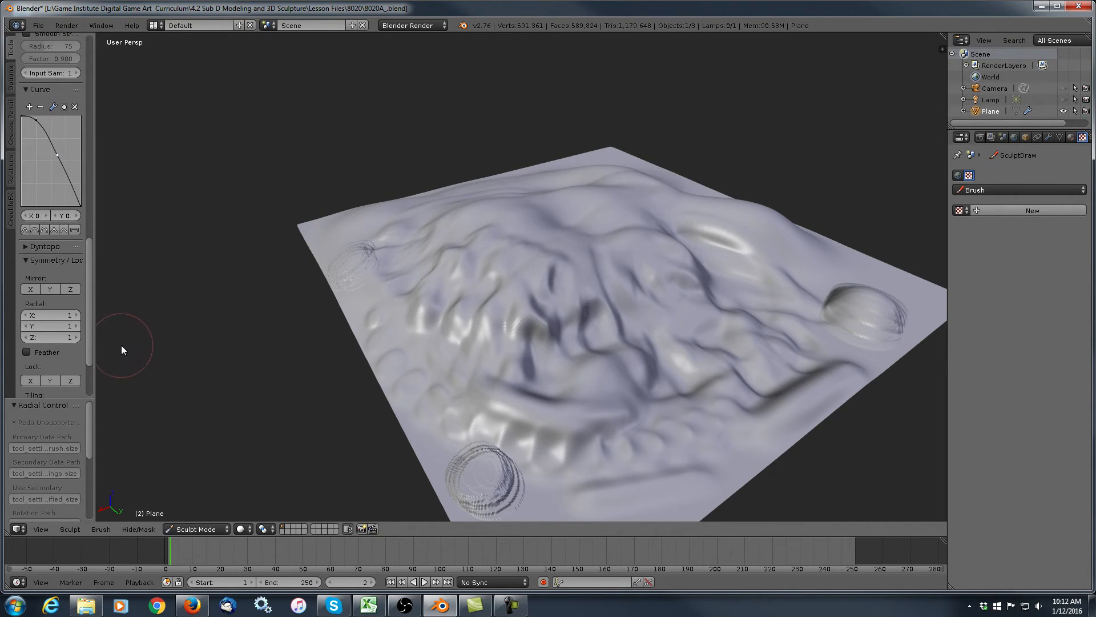
scroll(90, 264, "down", 1)
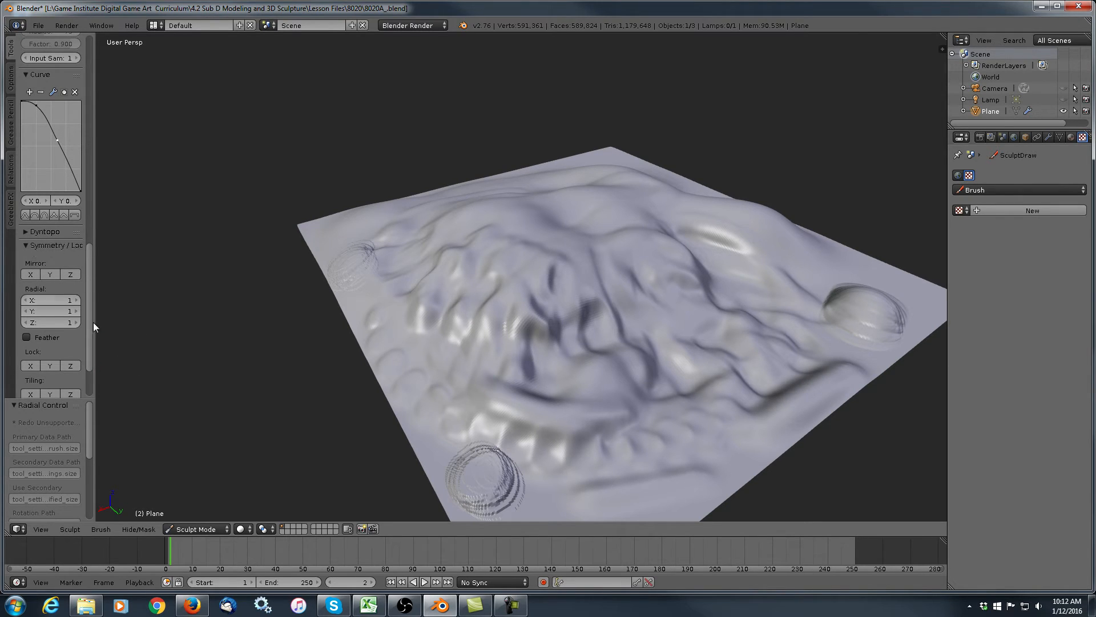
scroll(89, 274, "down", 2)
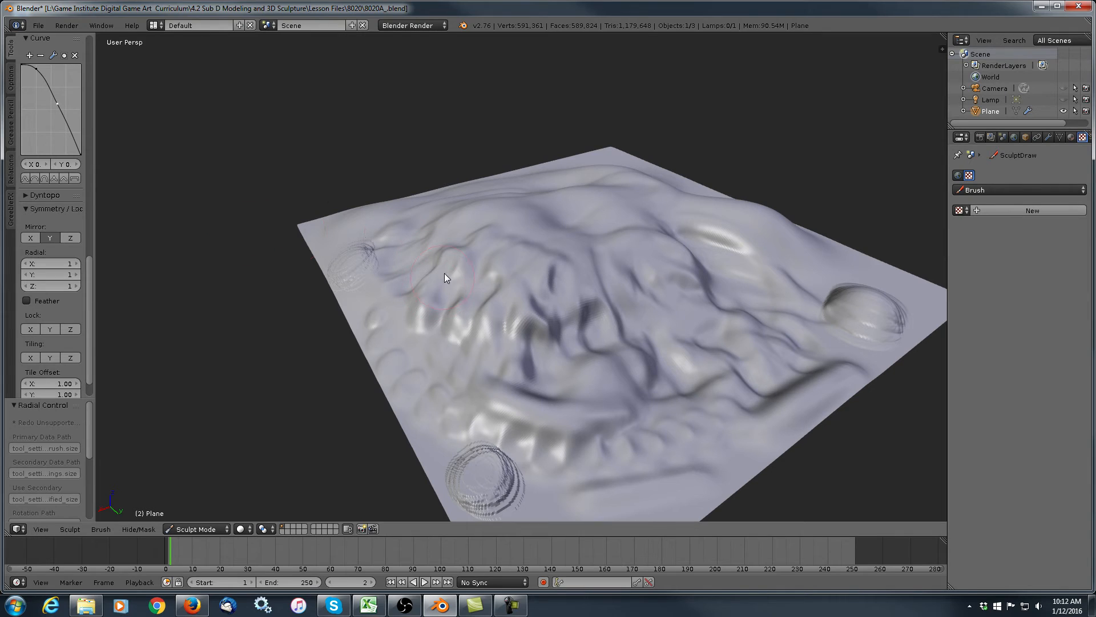
mouse_move(457, 285)
left_mouse_down()
mouse_move(565, 309)
mouse_move(577, 233)
mouse_move(743, 229)
mouse_move(775, 248)
mouse_move(811, 240)
left_mouse_up()
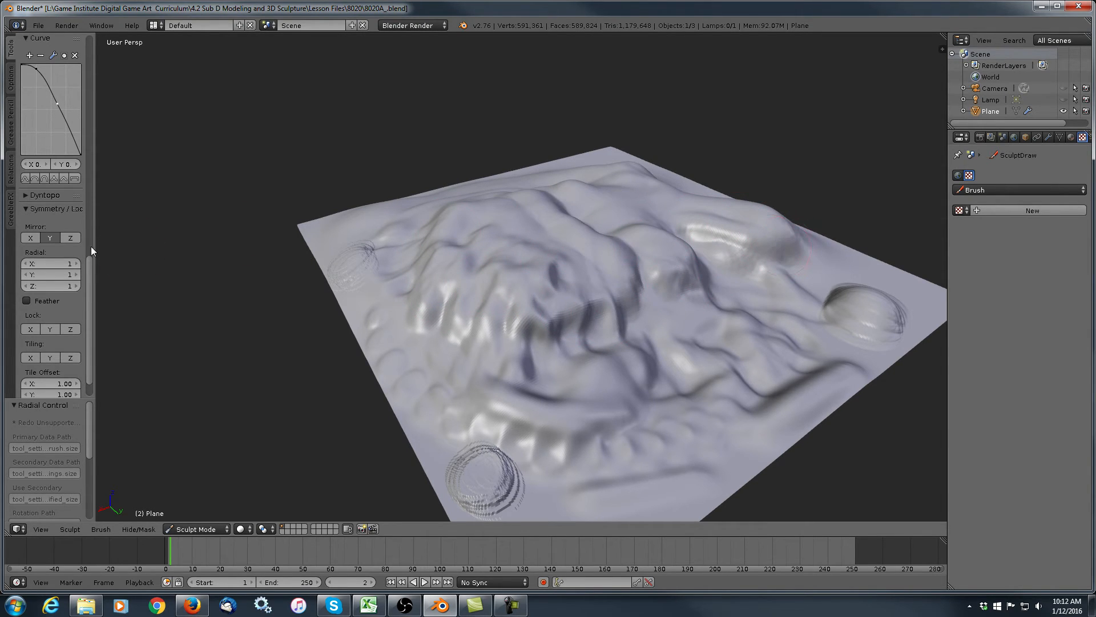
left_click(34, 238)
mouse_move(561, 437)
left_mouse_down()
mouse_move(661, 452)
mouse_move(589, 446)
mouse_move(657, 401)
mouse_move(668, 420)
left_mouse_up()
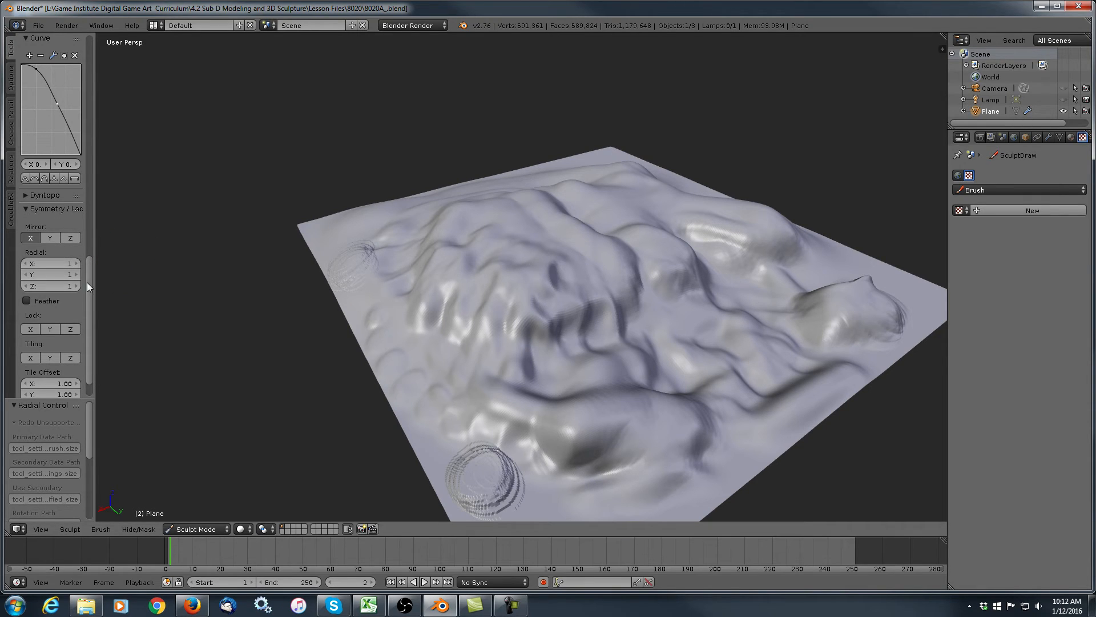
Smooth out the ring marks near the two corners and the surface beside the front mound.
scroll(90, 279, "up", 2)
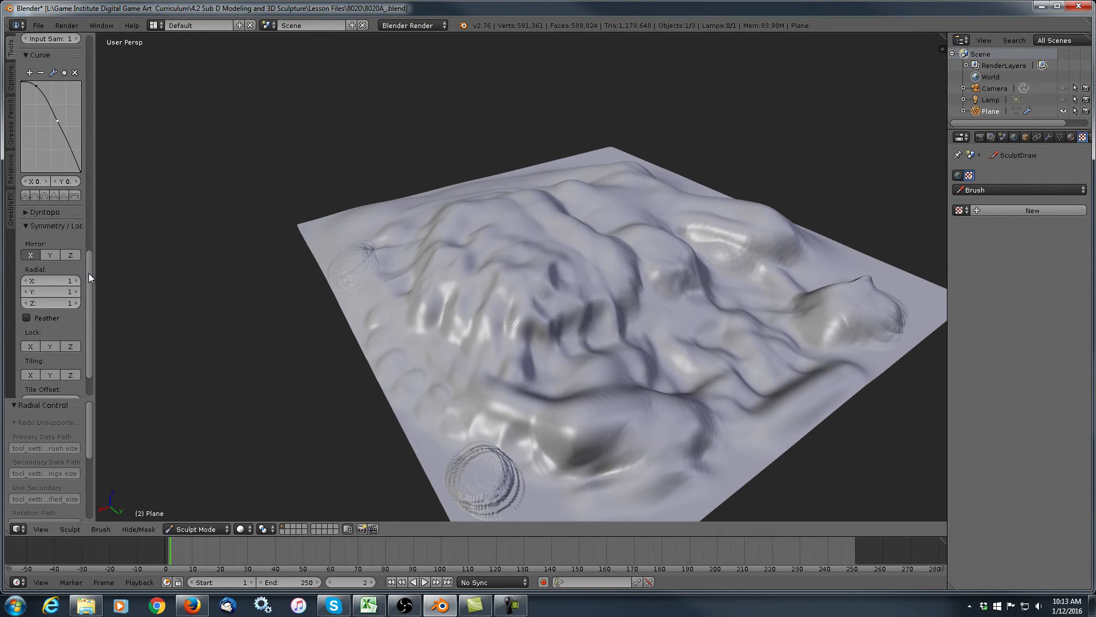
scroll(89, 271, "down", 3)
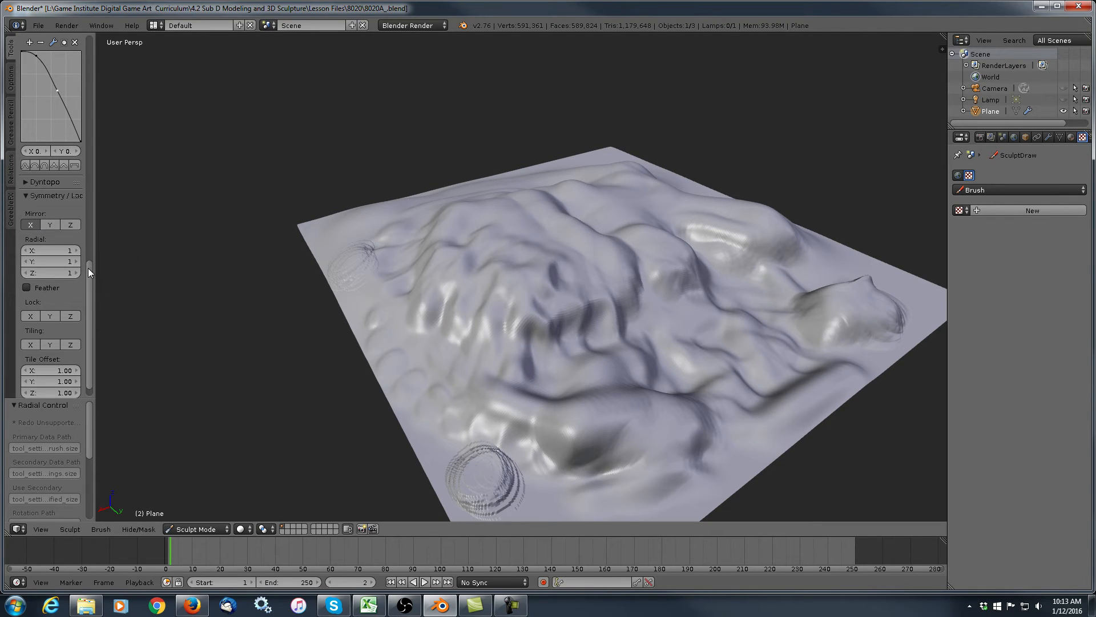
scroll(88, 251, "up", 5)
left_click_drag(86, 247, 87, 250)
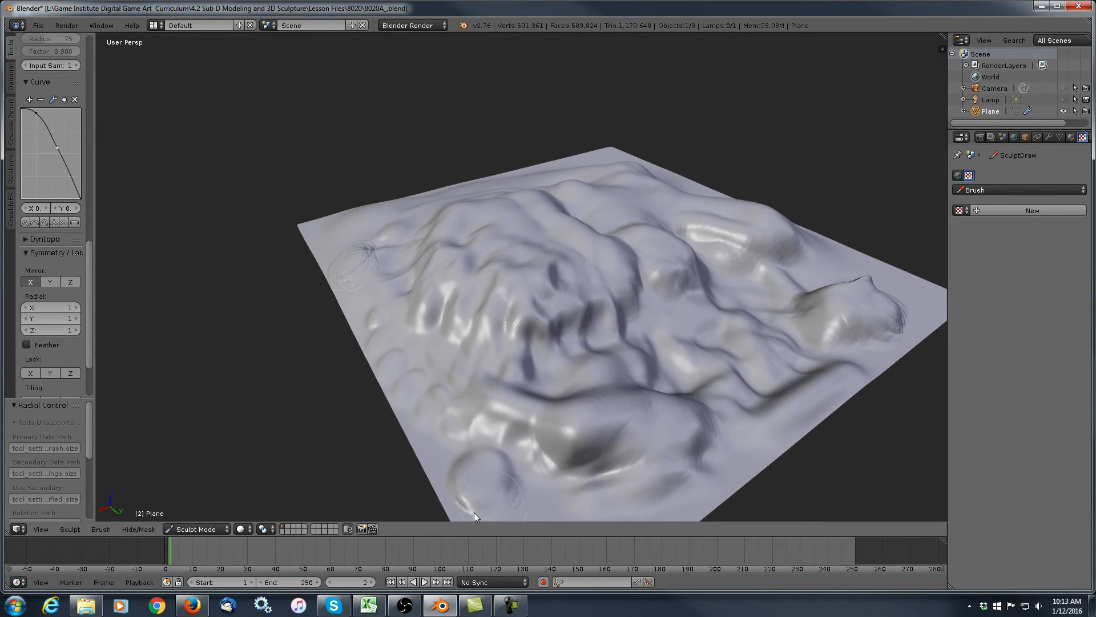
mouse_move(343, 280)
left_mouse_down("shift")
mouse_move(352, 248)
mouse_move(380, 240)
mouse_move(390, 254)
left_mouse_up("shift")
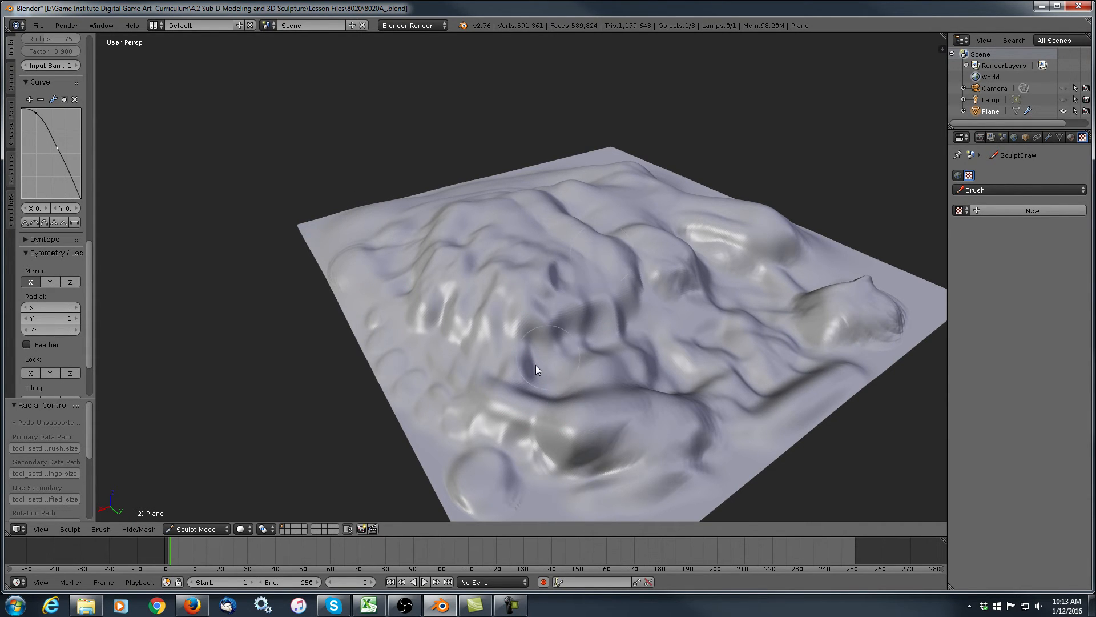
left_click_drag(726, 439, 722, 427, "shift")
Expand the Dyntopo settings to show the dynamic topology options.
left_click(36, 239)
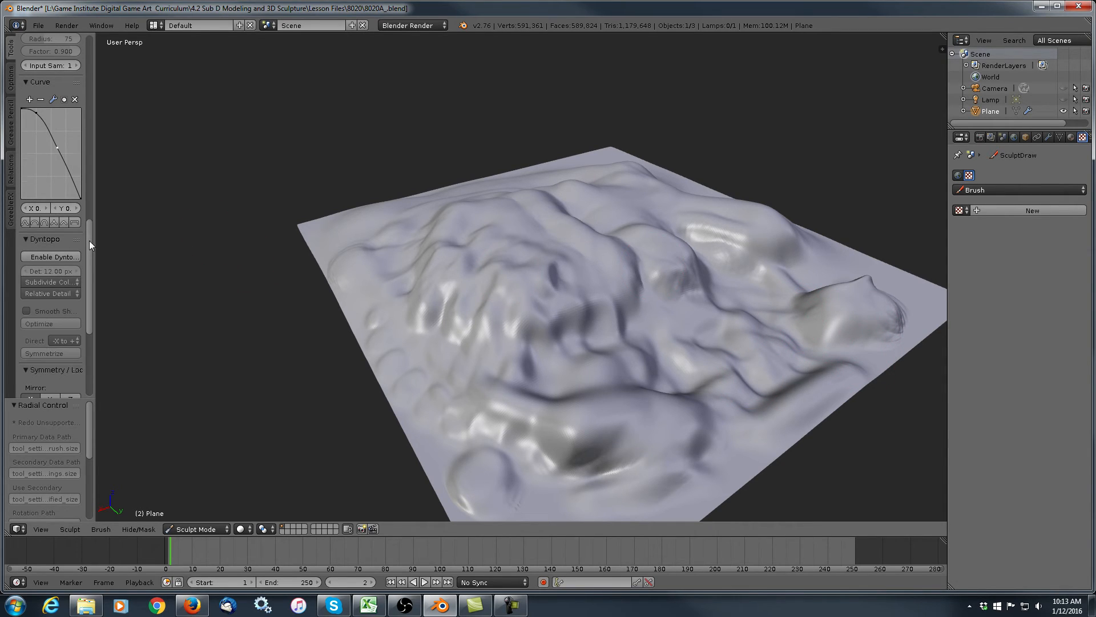
scroll(89, 241, "up", 1)
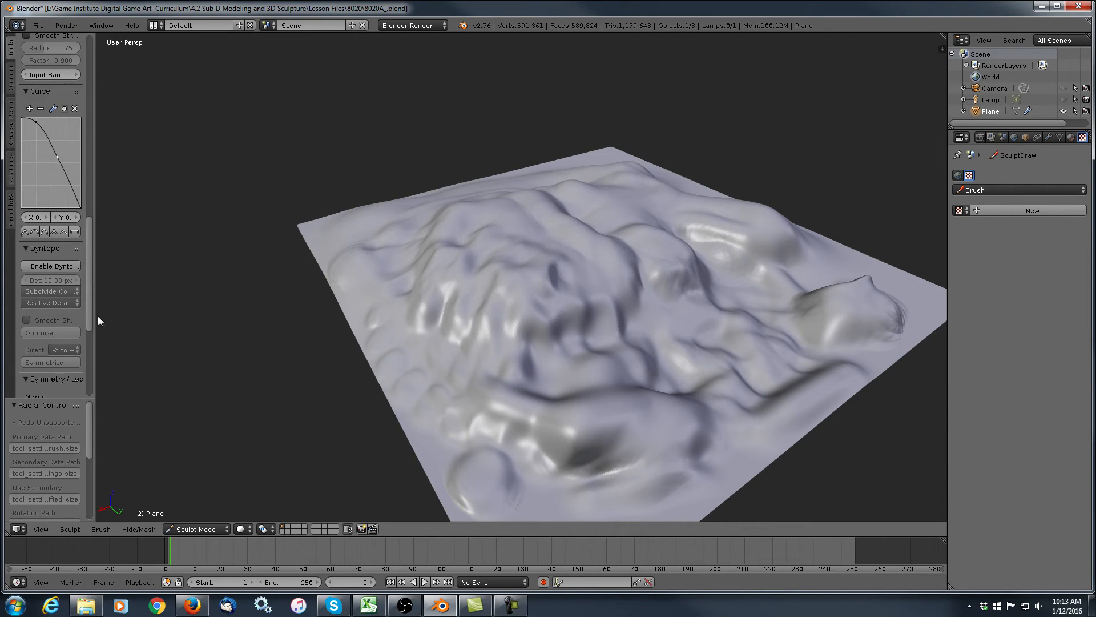
scroll(89, 268, "down", 3)
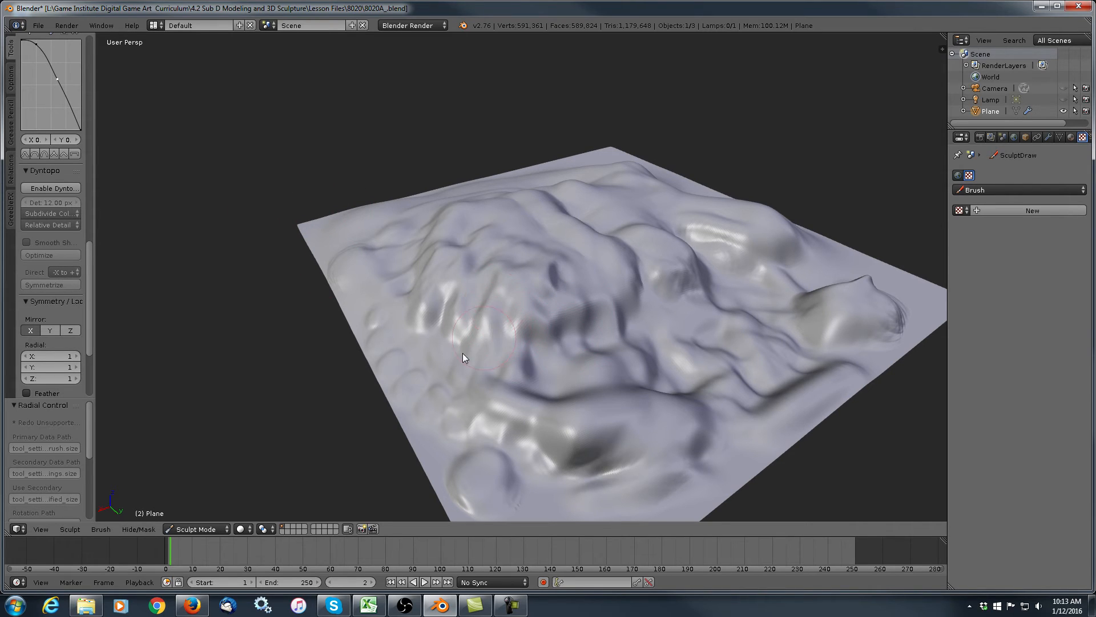
left_click(207, 529)
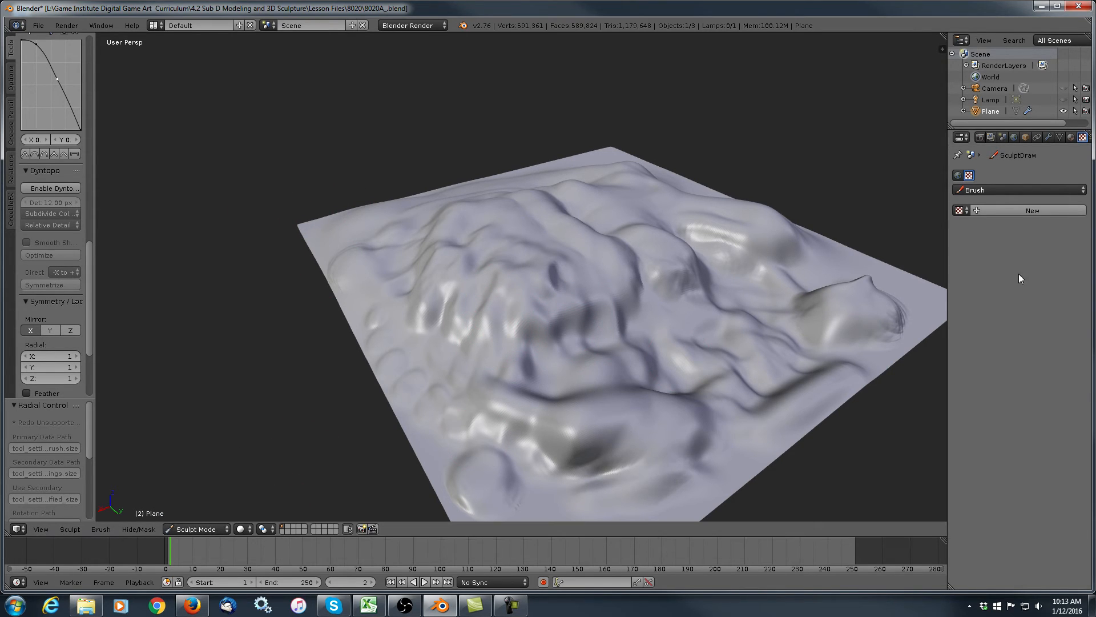
Set the Preview level of the plane's Multiresolution modifier to 4.
left_click(1047, 136)
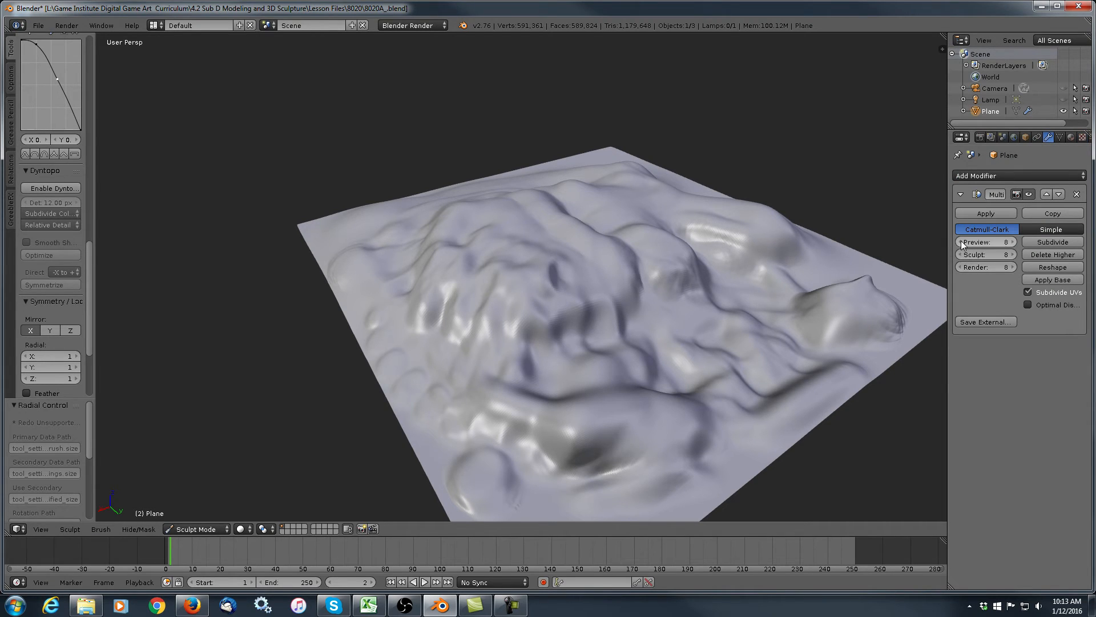
left_click(960, 243)
left_click(961, 246)
left_click(961, 246)
left_click(962, 246)
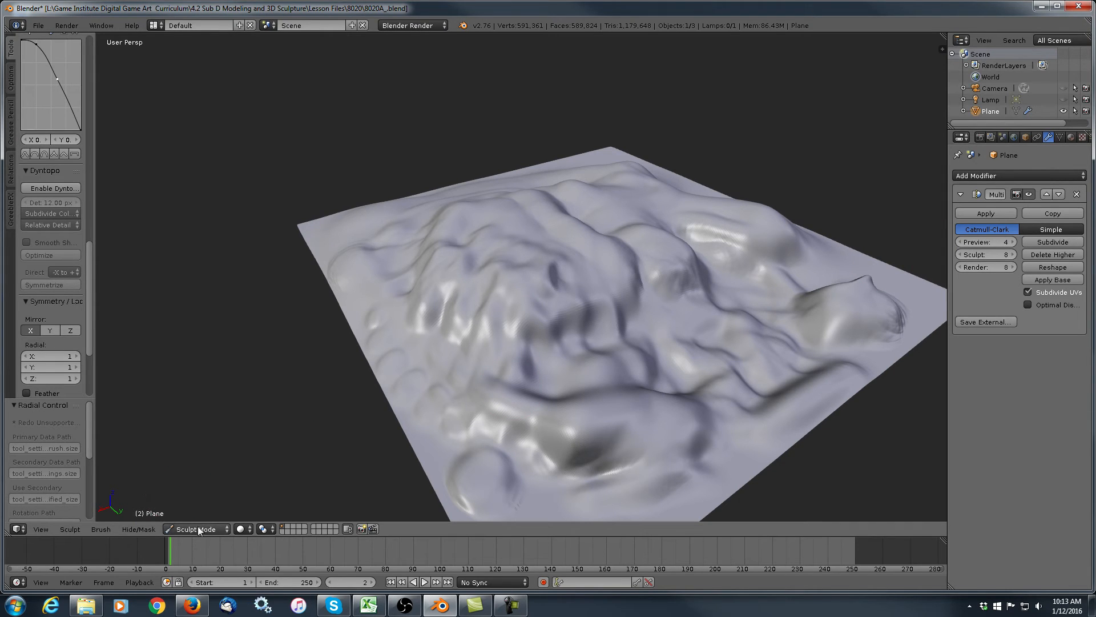
Display the plane in wireframe and set the Multiresolution modifier's Sculpt level to 6.
left_click(241, 528)
left_click(265, 500)
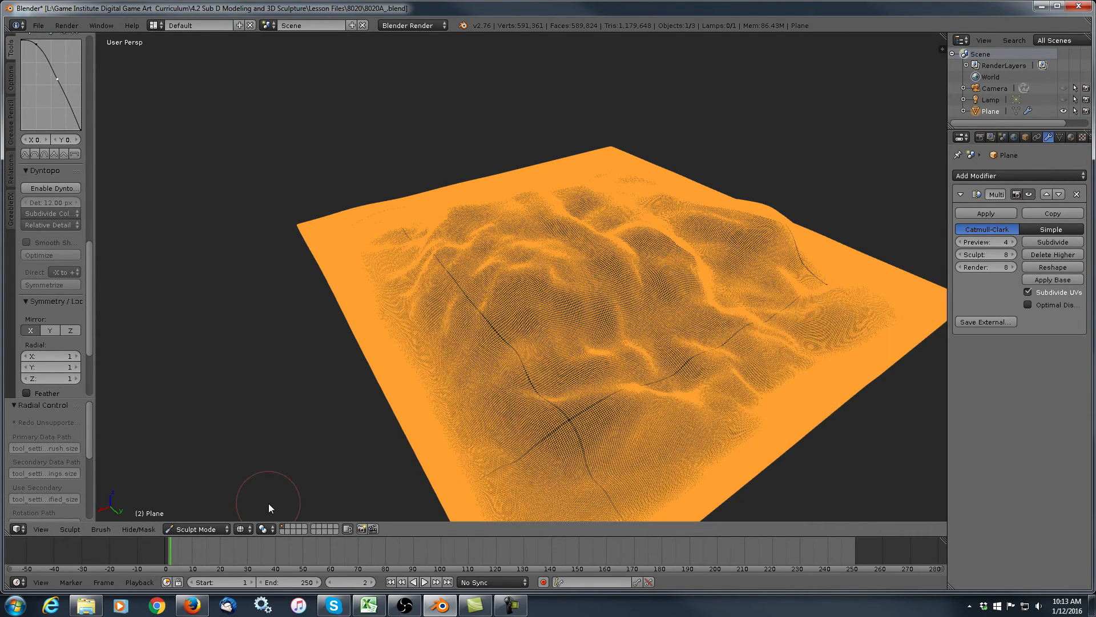
left_click(963, 255)
left_click(963, 255)
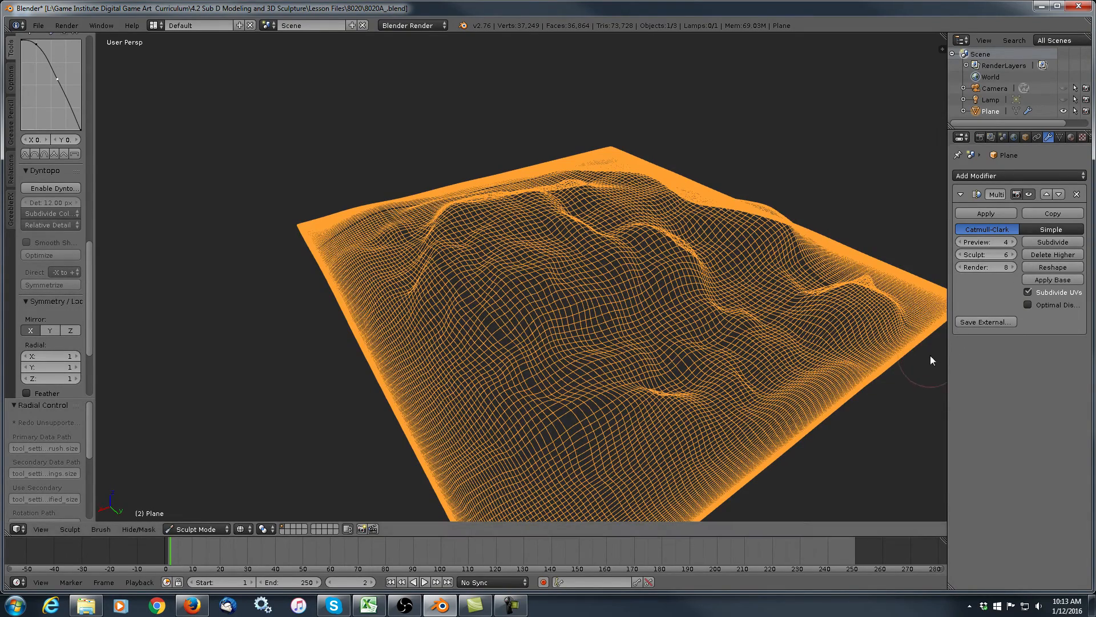
Enable Dyntopo on the plane and accept the warning about vertex data and generative modifiers.
left_click_drag(86, 261, 91, 249)
left_click(54, 247)
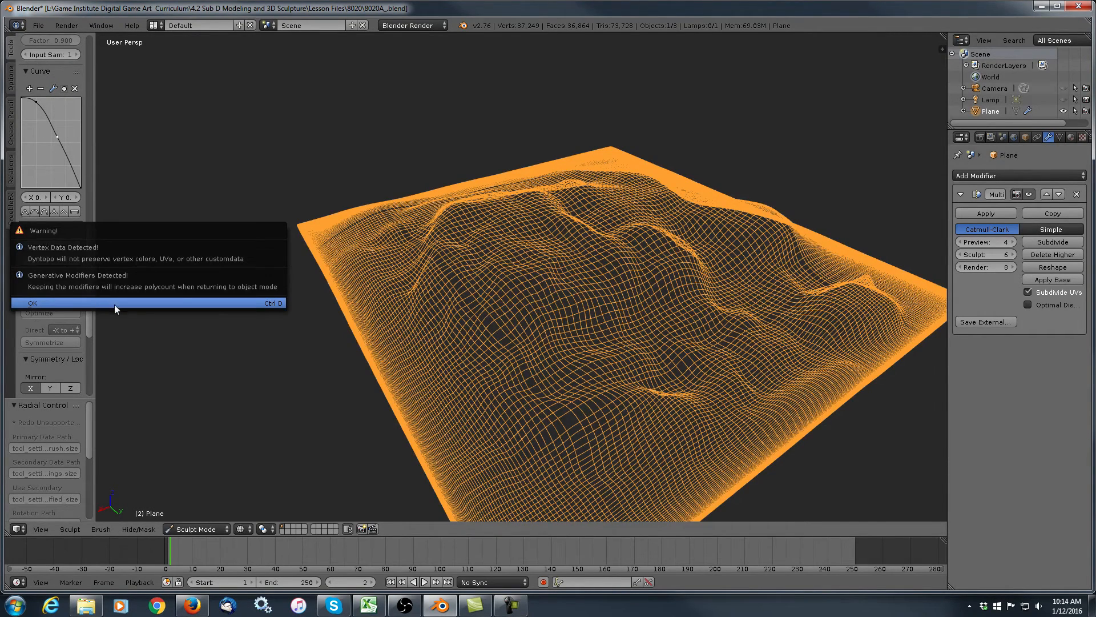
left_click(97, 304)
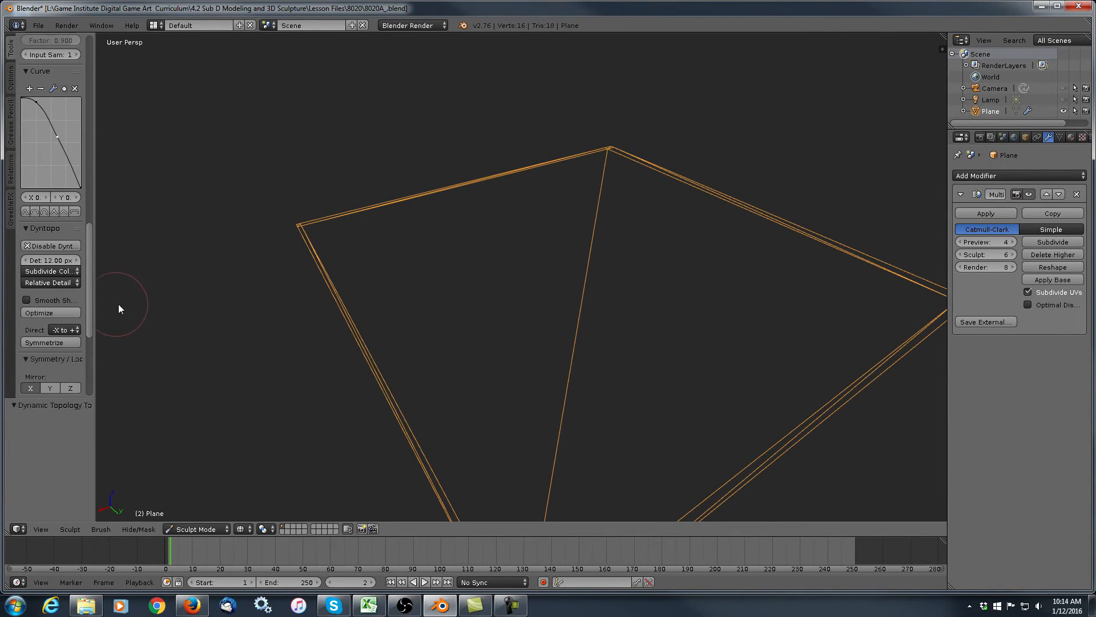
Sculpt a pair of X-mirrored mounds on the plane and build them up with denser strokes from a closer view.
mouse_move(518, 313)
left_mouse_down()
mouse_move(479, 286)
mouse_move(528, 343)
mouse_move(556, 313)
mouse_move(519, 314)
mouse_move(515, 267)
mouse_move(456, 318)
mouse_move(490, 334)
mouse_move(558, 313)
mouse_move(533, 340)
mouse_move(611, 339)
left_mouse_up()
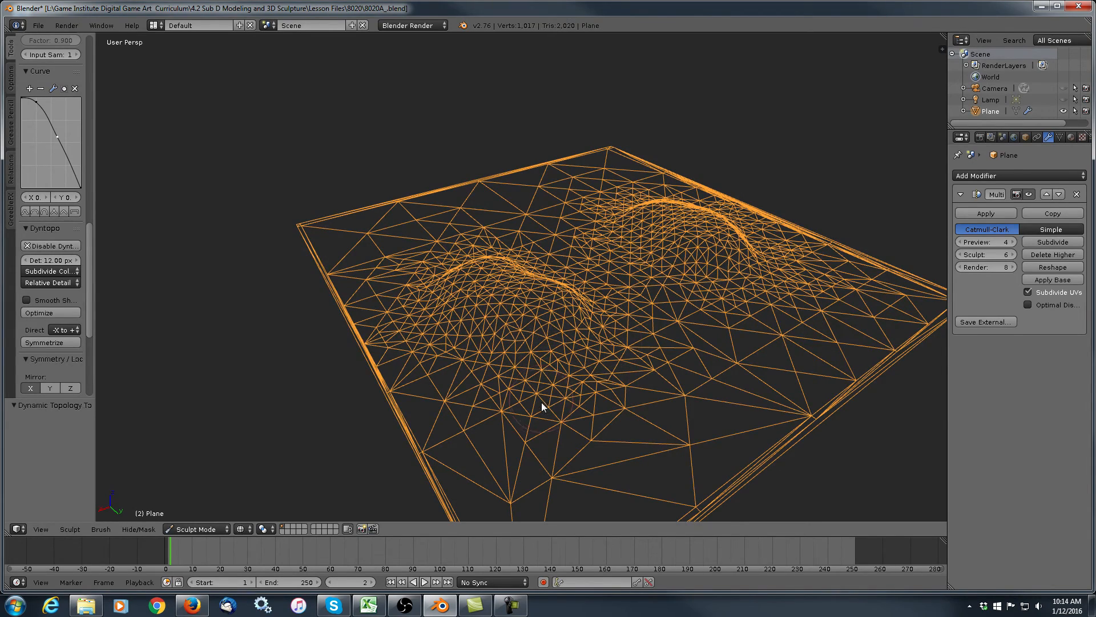
scroll(515, 350, "up", 3)
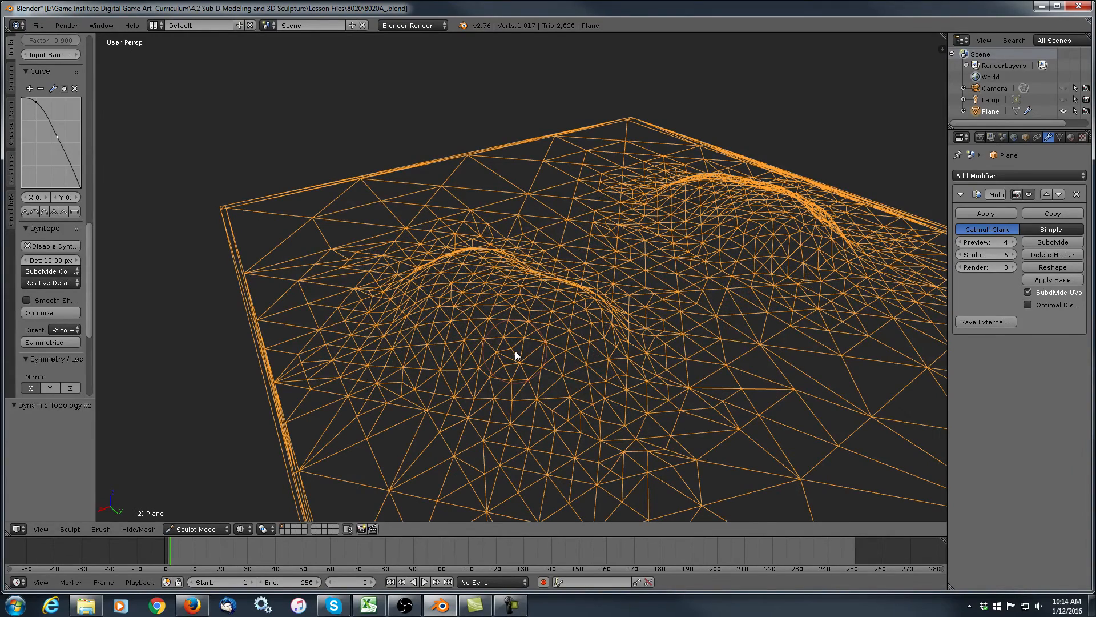
mouse_move(480, 314)
left_mouse_down()
mouse_move(500, 309)
mouse_move(496, 343)
mouse_move(516, 368)
mouse_move(631, 422)
left_mouse_up()
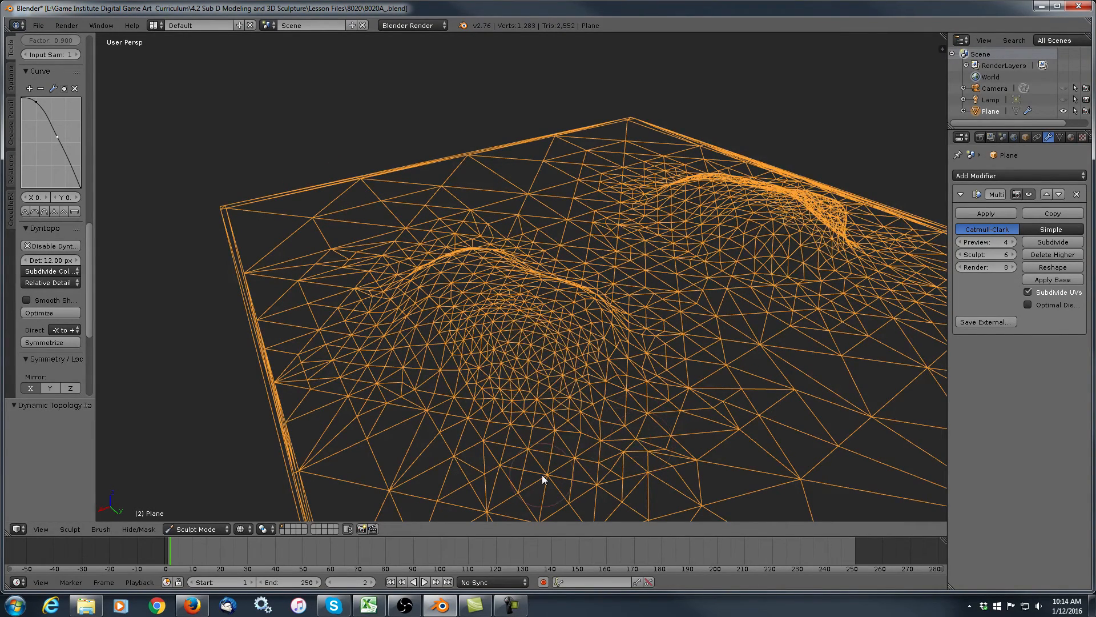
Try sculpting a finer bump on the front mound from close up, and undo the stroke.
scroll(544, 397, "up", 6)
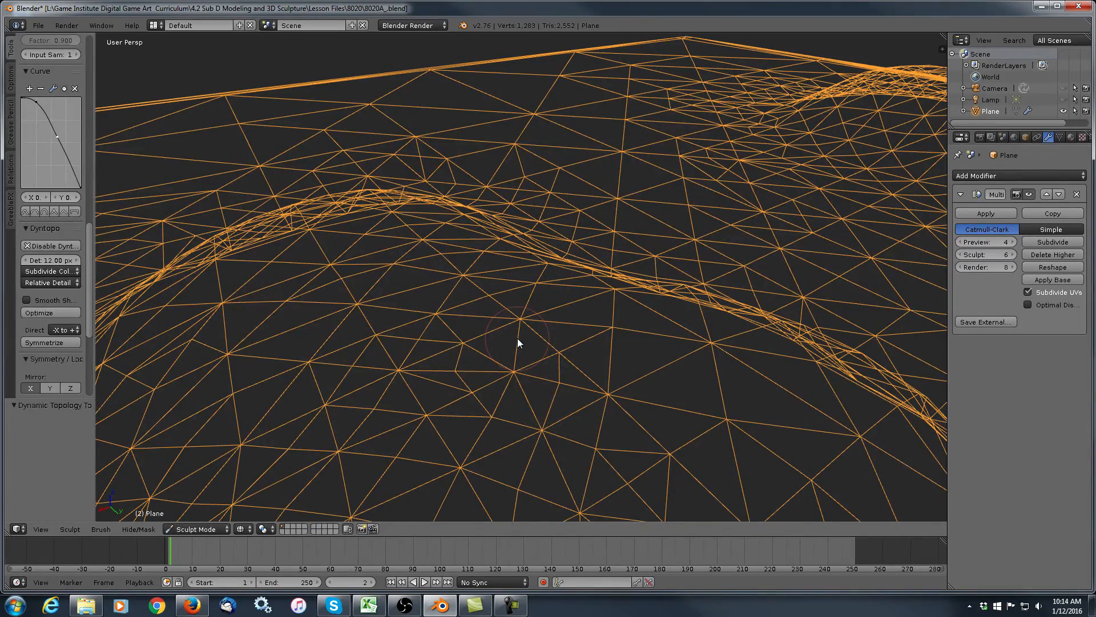
left_click_drag(494, 309, 513, 319)
mouse_move(547, 325)
left_mouse_down()
mouse_move(596, 335)
mouse_move(509, 332)
mouse_move(370, 391)
mouse_move(357, 376)
mouse_move(417, 291)
left_mouse_up()
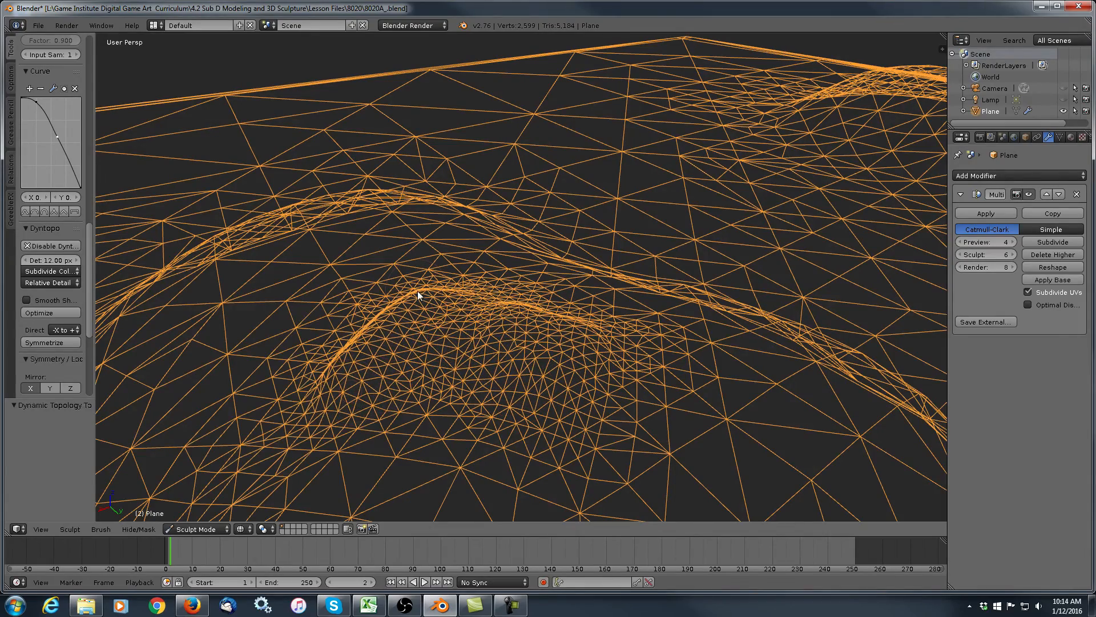
key("ctrl+z")
Sculpt a small, finely tessellated detail on top of the front mound from a very close view.
scroll(422, 318, "up", 3)
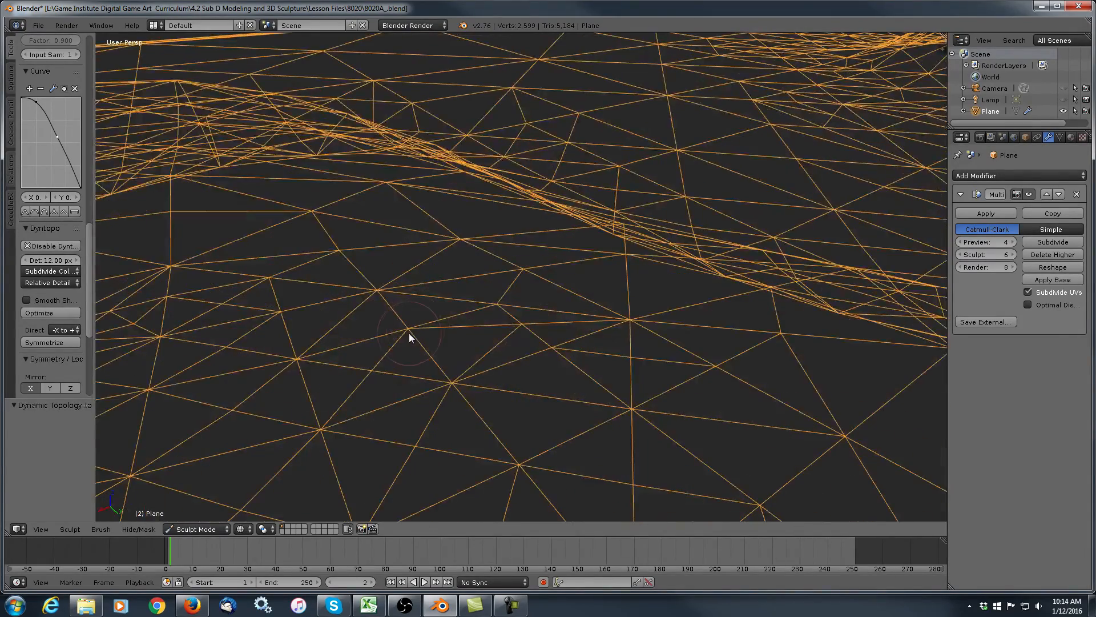
mouse_move(415, 331)
middle_mouse_down("shift")
mouse_move(506, 263)
mouse_move(588, 322)
mouse_move(616, 287)
mouse_move(593, 299)
middle_mouse_up("shift")
scroll(592, 323, "down", 4)
scroll(617, 283, "up", 4)
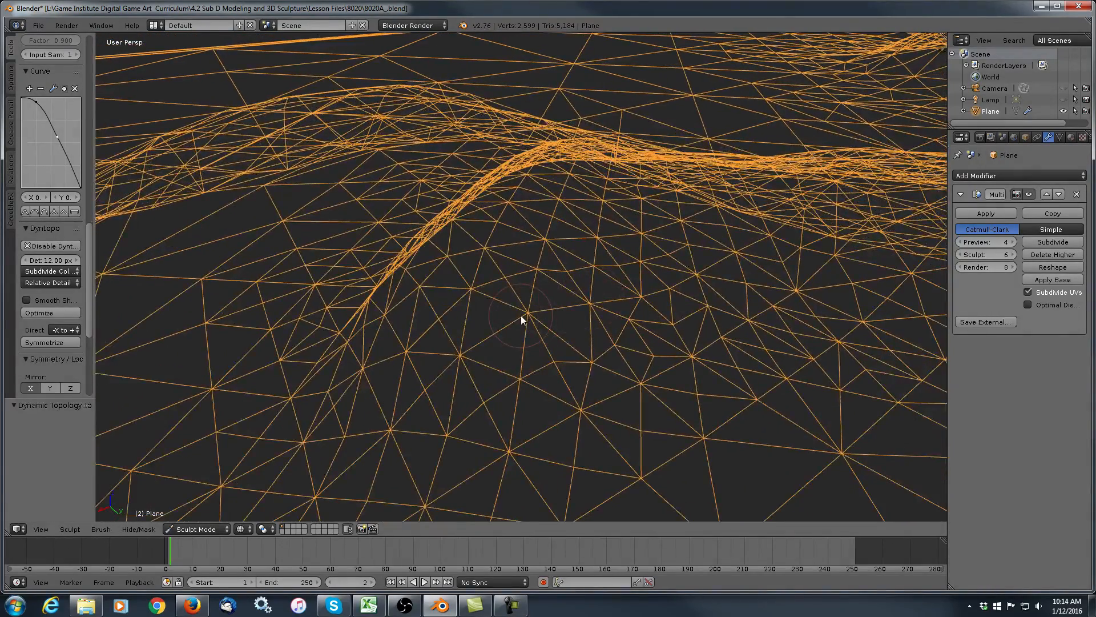
mouse_move(394, 286)
left_mouse_down()
mouse_move(426, 363)
mouse_move(461, 366)
mouse_move(475, 335)
mouse_move(420, 395)
mouse_move(493, 294)
mouse_move(443, 374)
mouse_move(443, 350)
left_mouse_up()
middle_click_drag(473, 222, 471, 265)
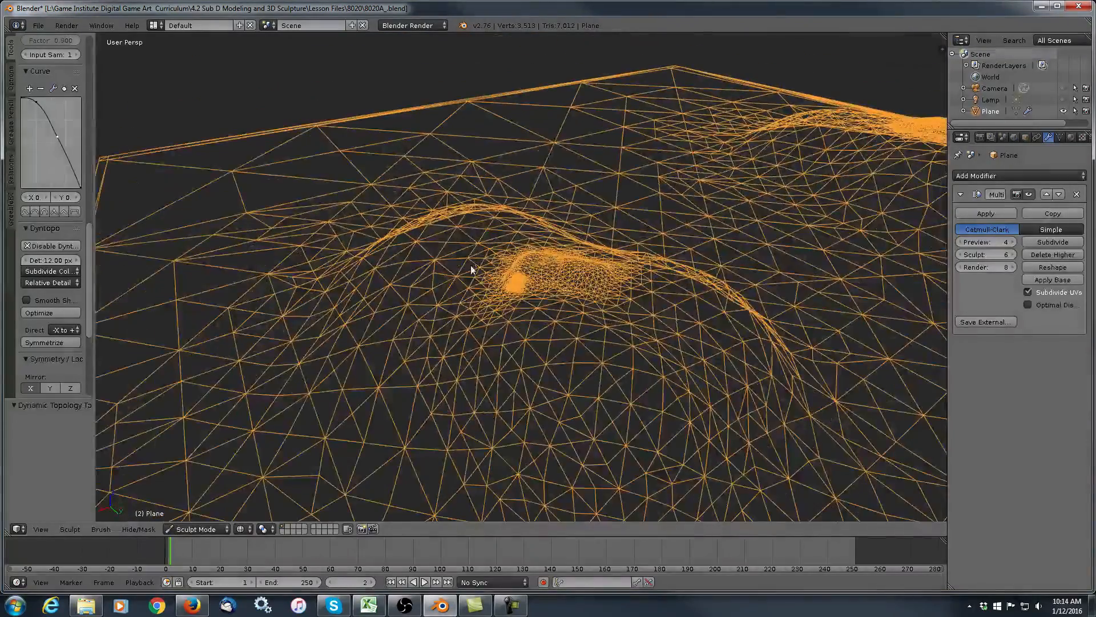
Switch the viewport shading from wireframe to Solid and bring the remaining Dyntopo and symmetry options into view.
left_click(245, 532)
left_click(273, 487)
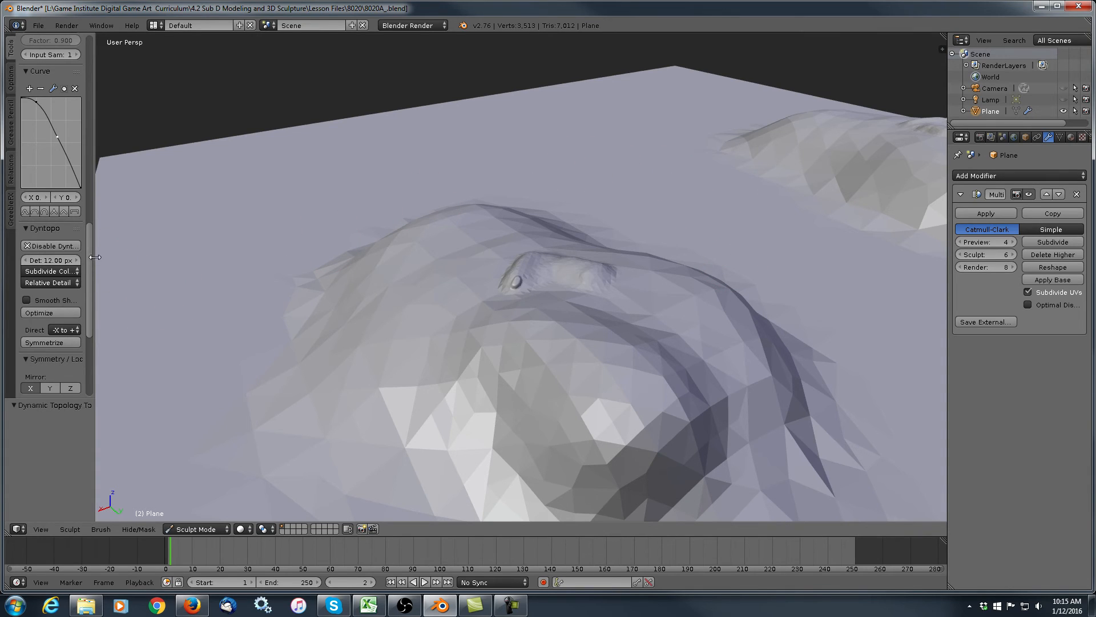
scroll(92, 254, "down", 3)
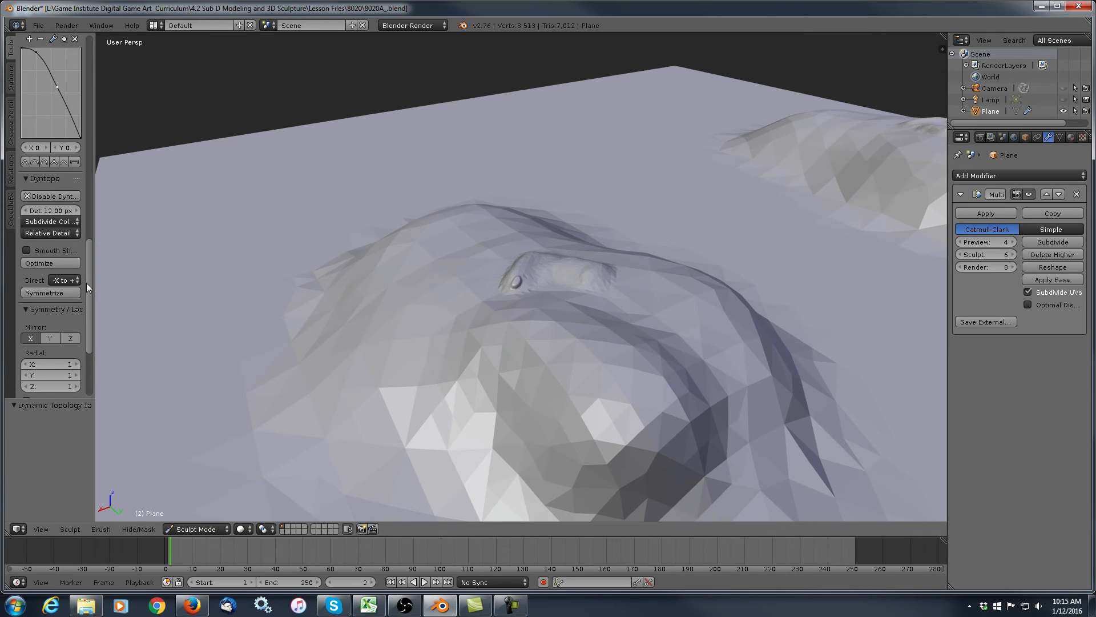
scroll(92, 267, "down", 1)
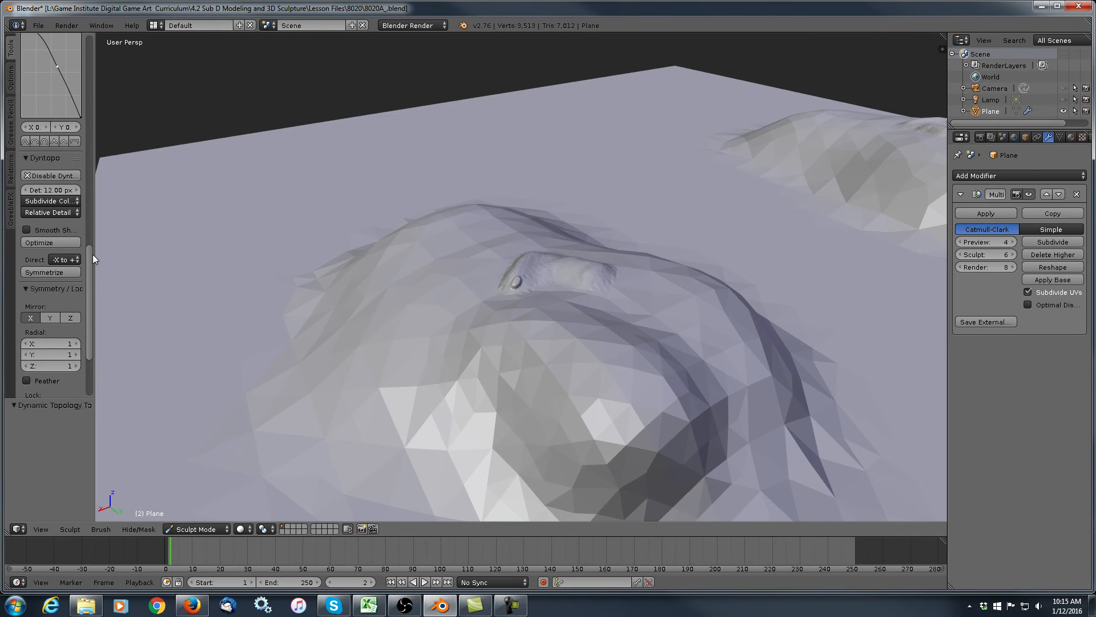
Review the symmetry, lock and tiling settings, plus the overlay, appearance, Grease Pencil and GreebleFX tool options.
left_click_drag(90, 255, 91, 299)
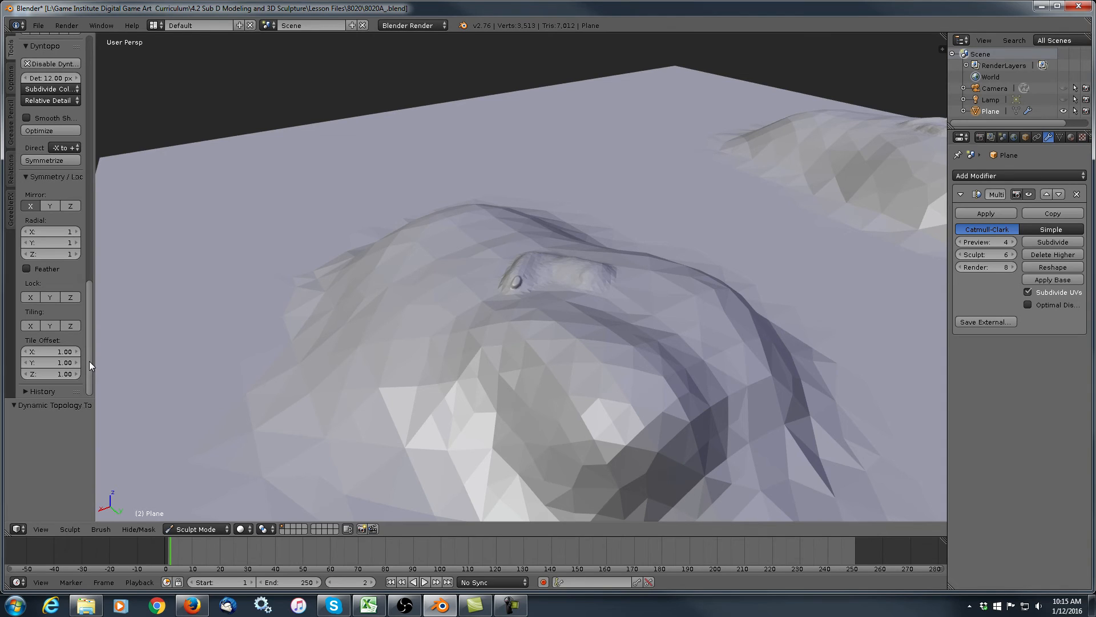
left_click_drag(89, 361, 91, 366)
left_click_drag(89, 324, 98, 68)
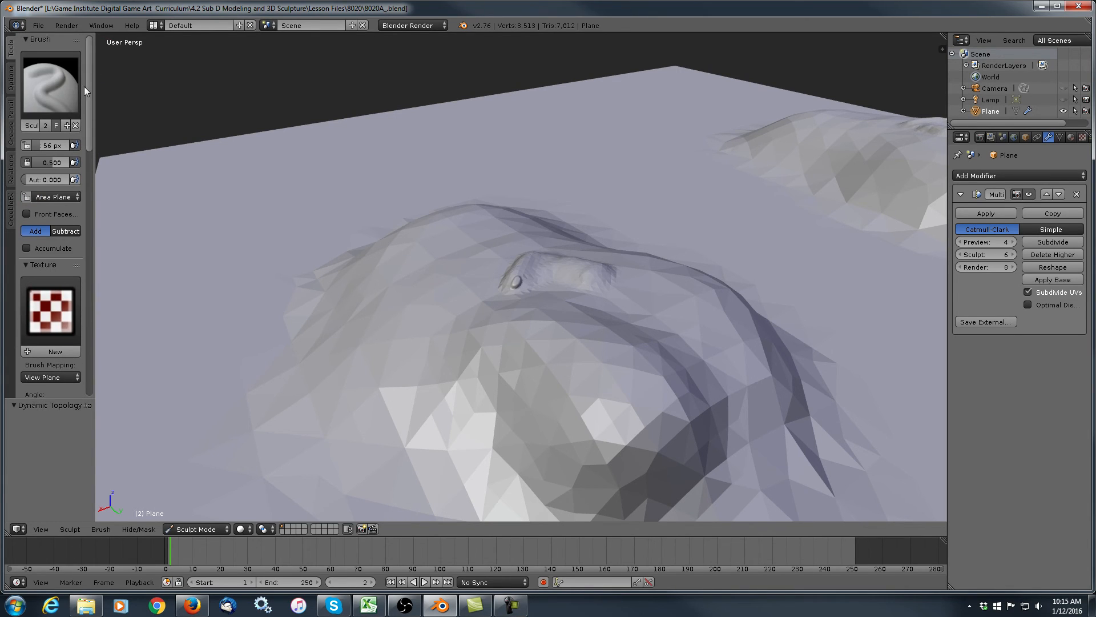
left_click(9, 82)
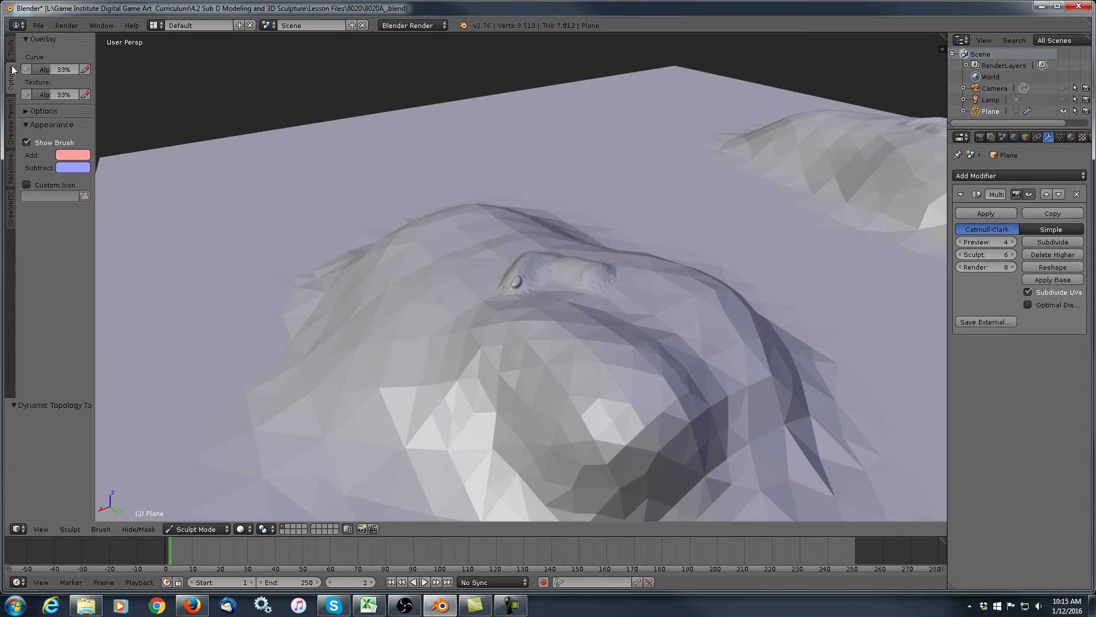
left_click(10, 130)
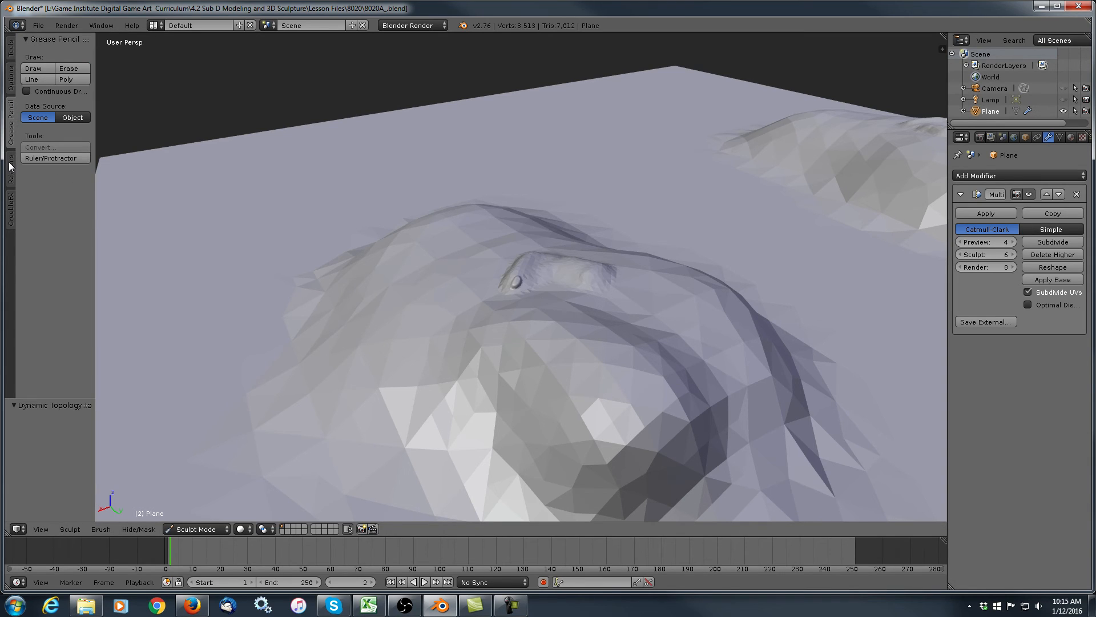
left_click(11, 166)
left_click(10, 205)
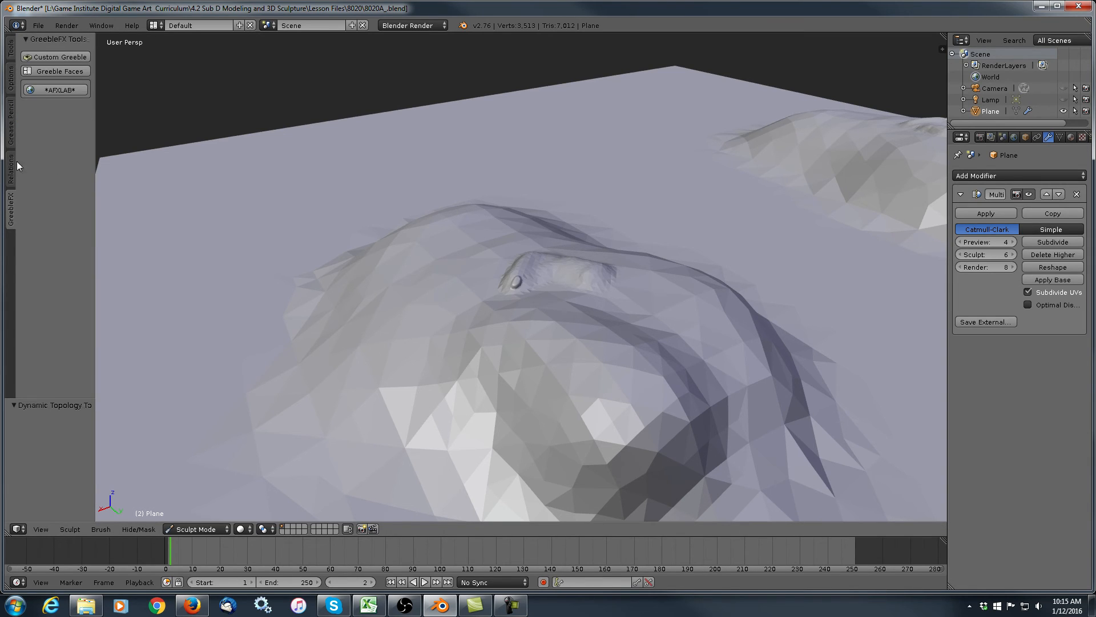
left_click(10, 86)
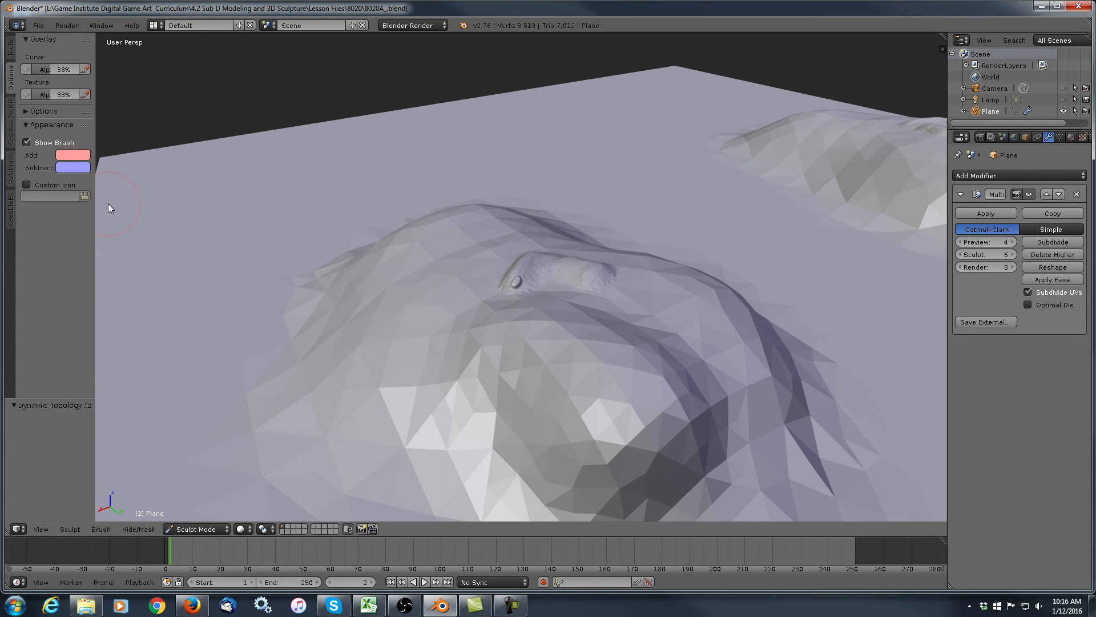
left_click(12, 52)
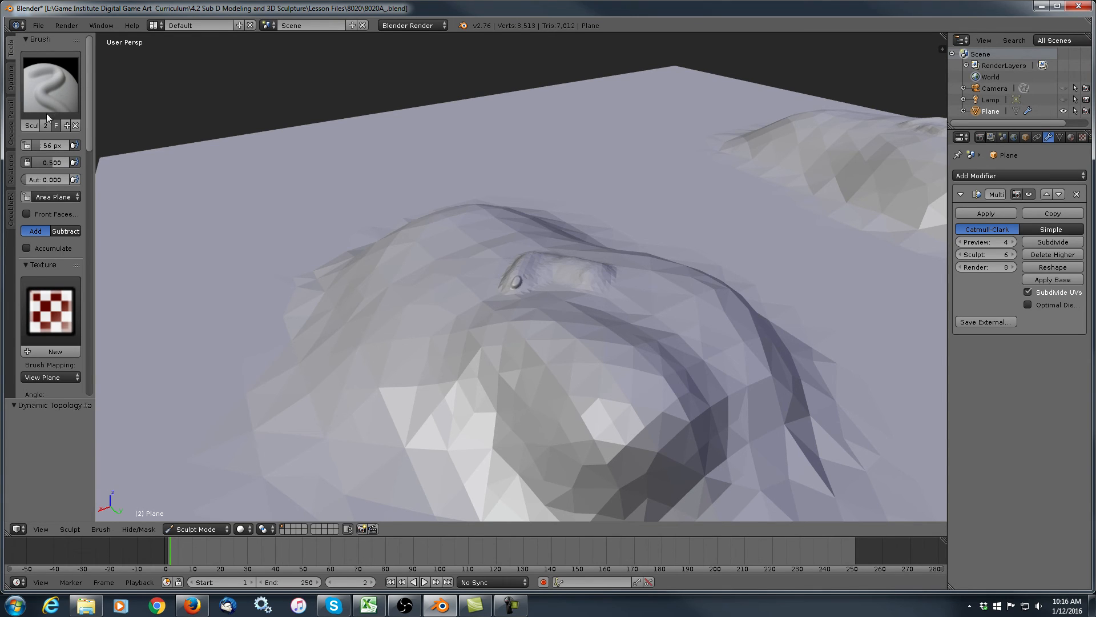
Switch the sculpting brush to Clay and check its brush settings.
left_click(60, 97)
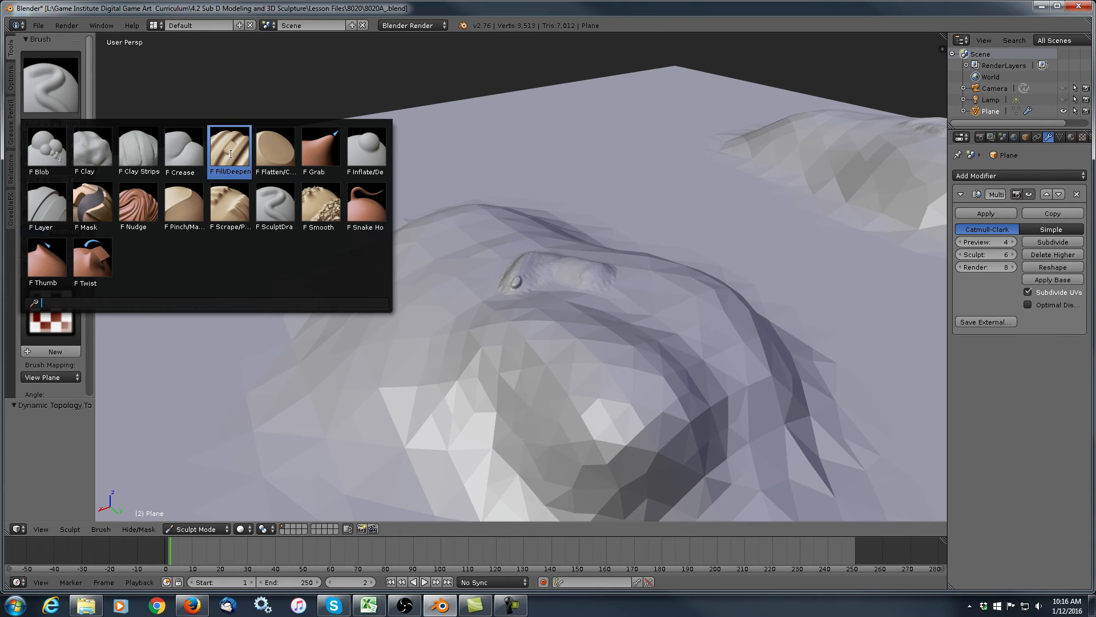
left_click(86, 150)
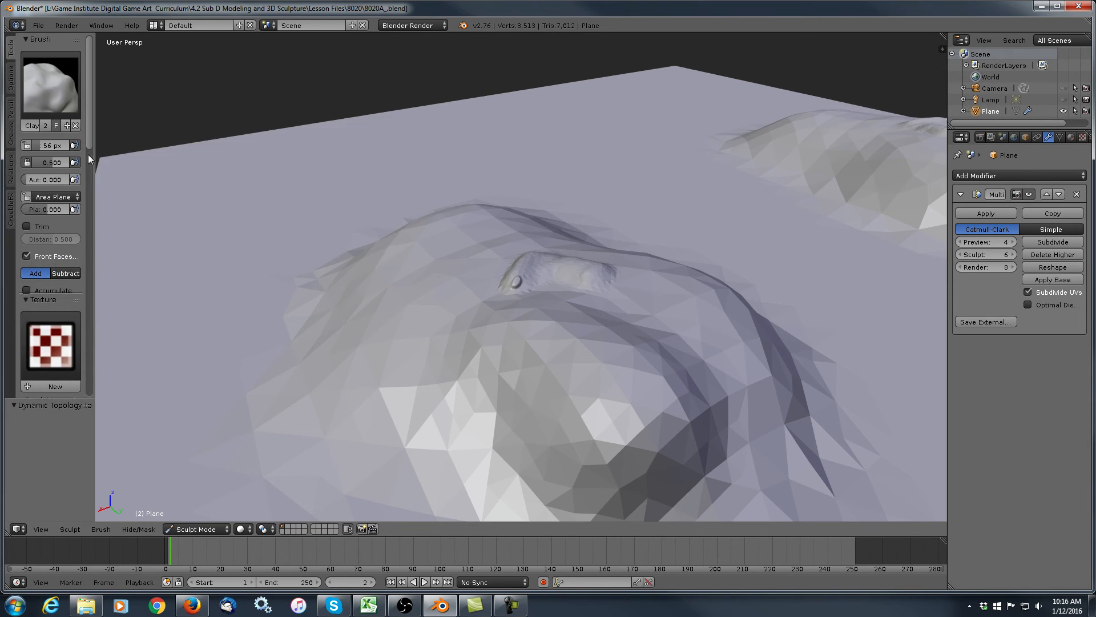
left_click(13, 78)
left_click(10, 49)
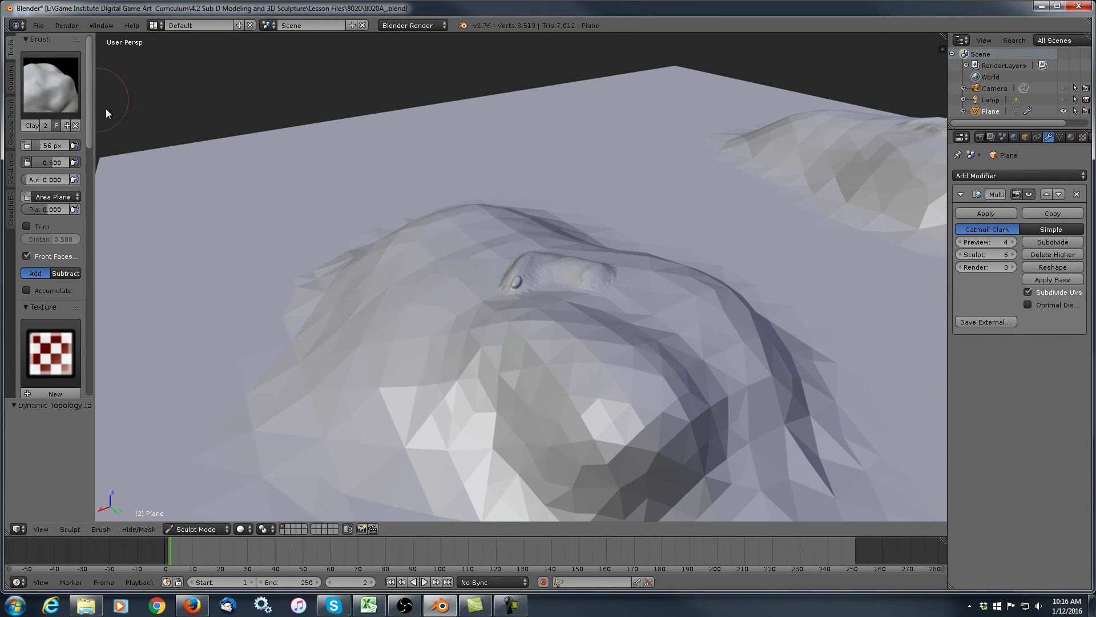
Sculpt a low Clay patch on the flat area between the two mounds, and disable Dyntopo.
scroll(558, 221, "down", 5)
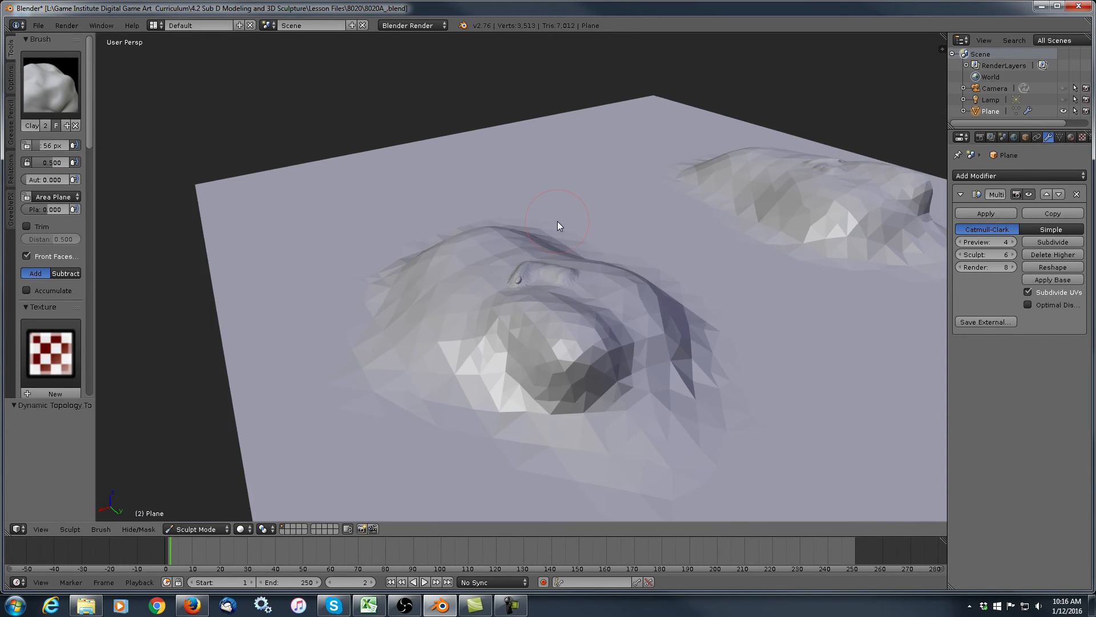
mouse_move(570, 293)
middle_mouse_down()
mouse_move(510, 293)
mouse_move(508, 313)
mouse_move(583, 302)
middle_mouse_up()
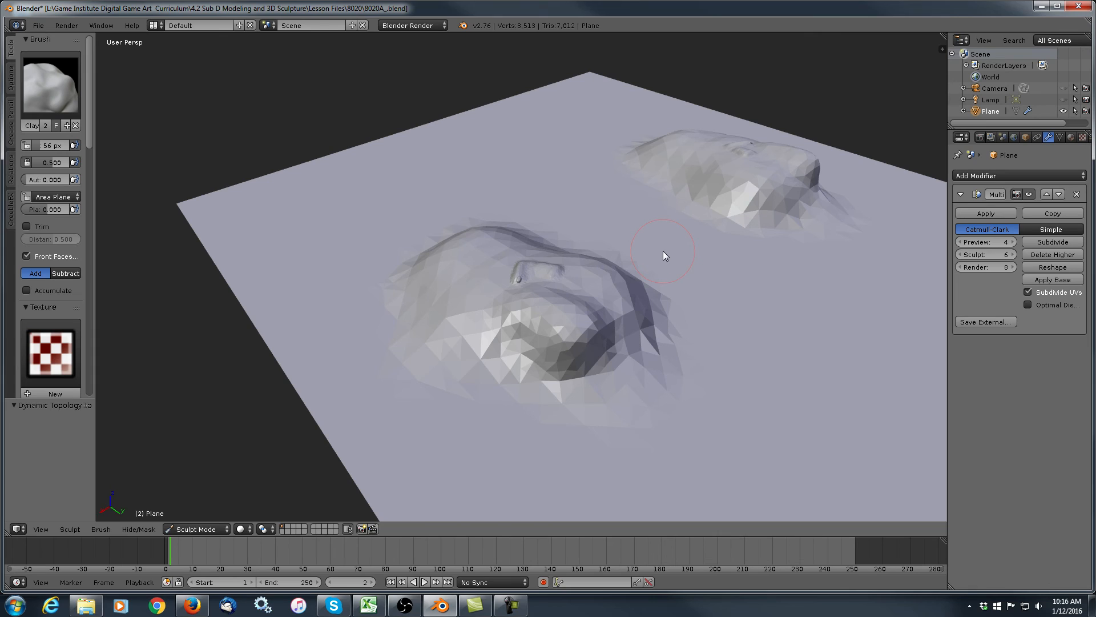
key("ctrl+d")
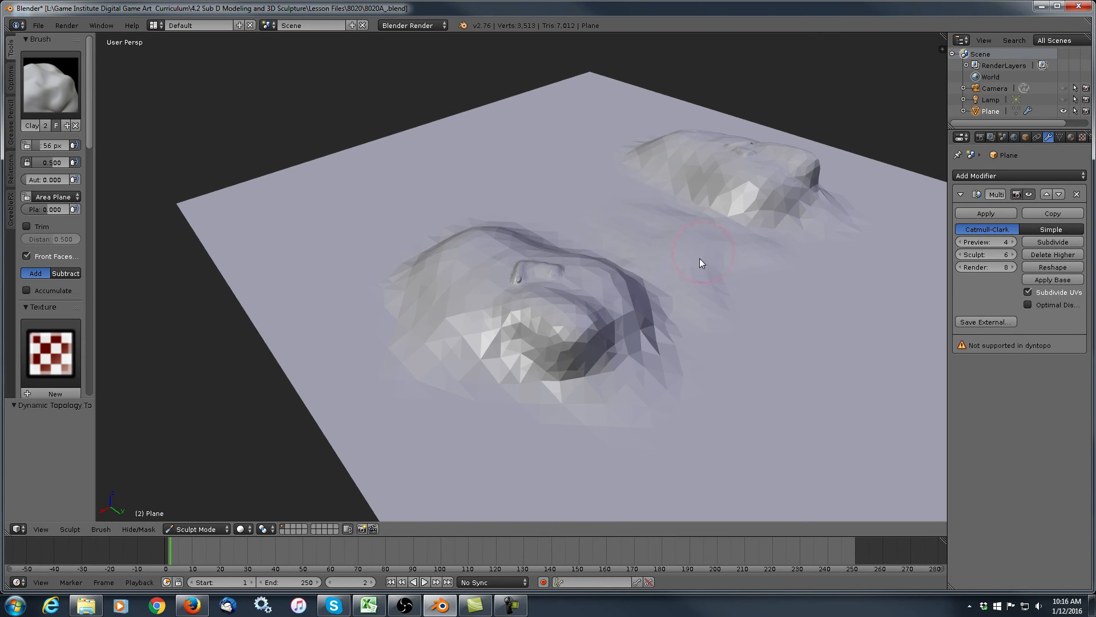
left_click(700, 258)
mouse_move(89, 141)
left_mouse_down()
mouse_move(108, 230)
mouse_move(110, 330)
left_mouse_up()
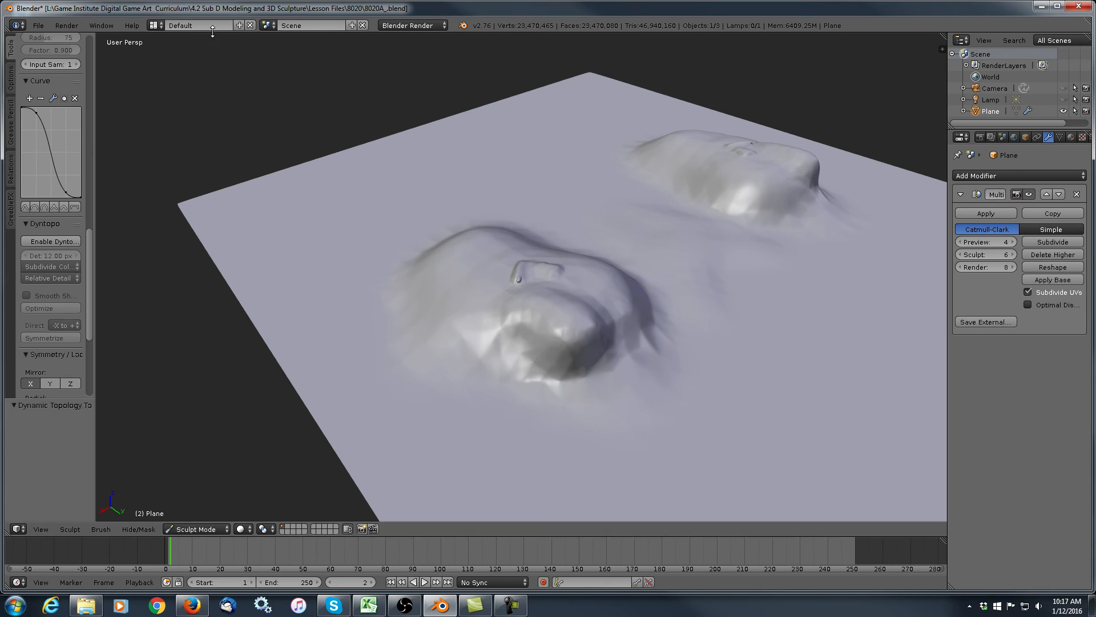
Start a new scene from the start-up file.
left_click(38, 27)
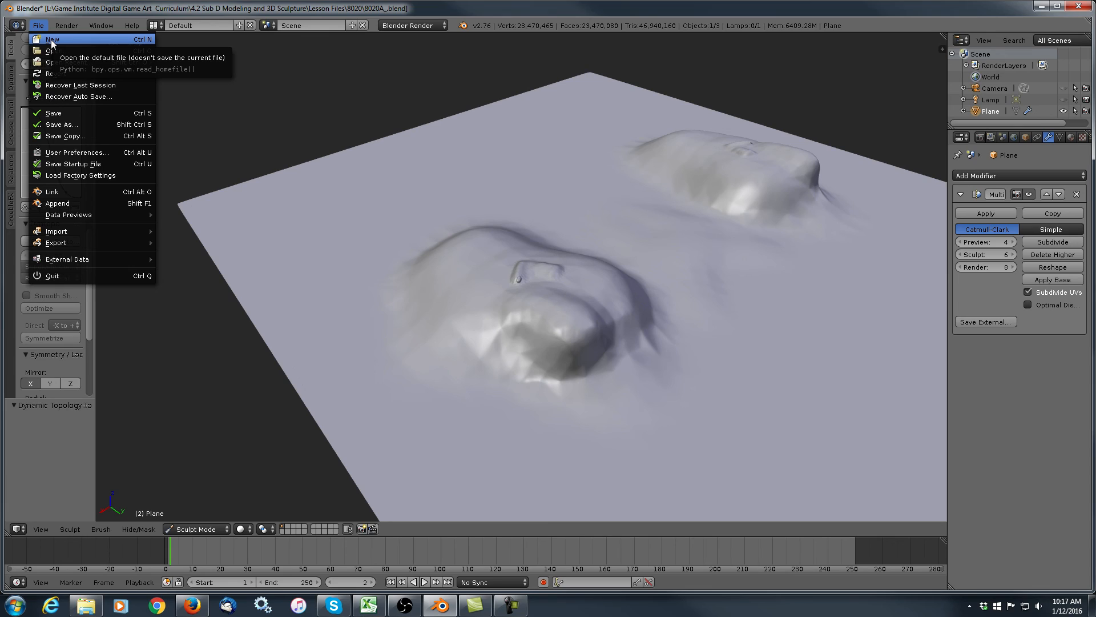
left_click(50, 40)
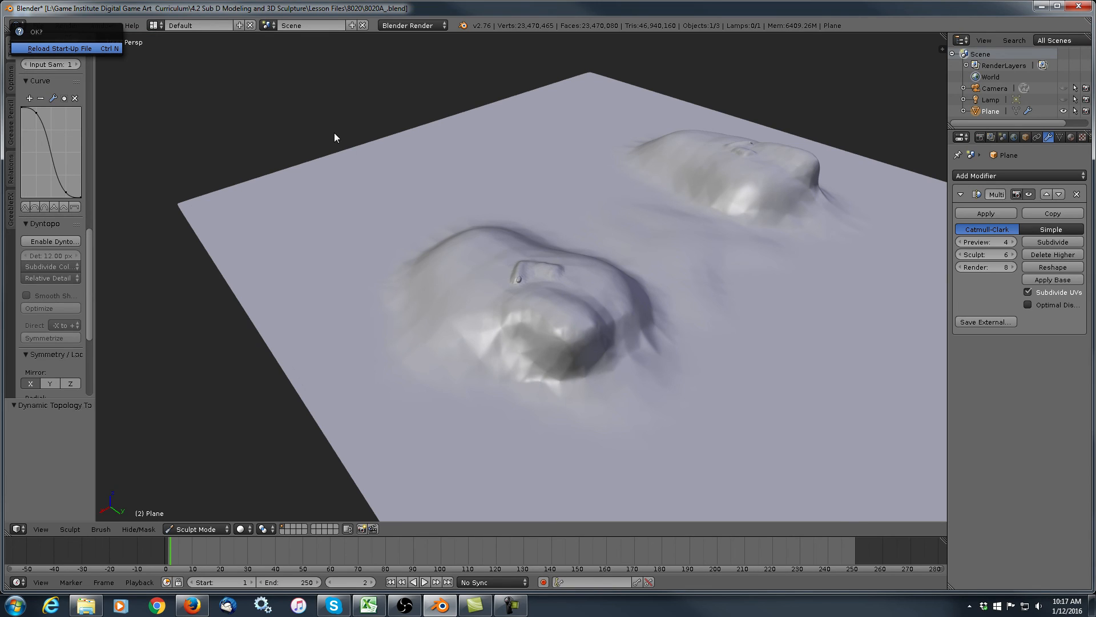